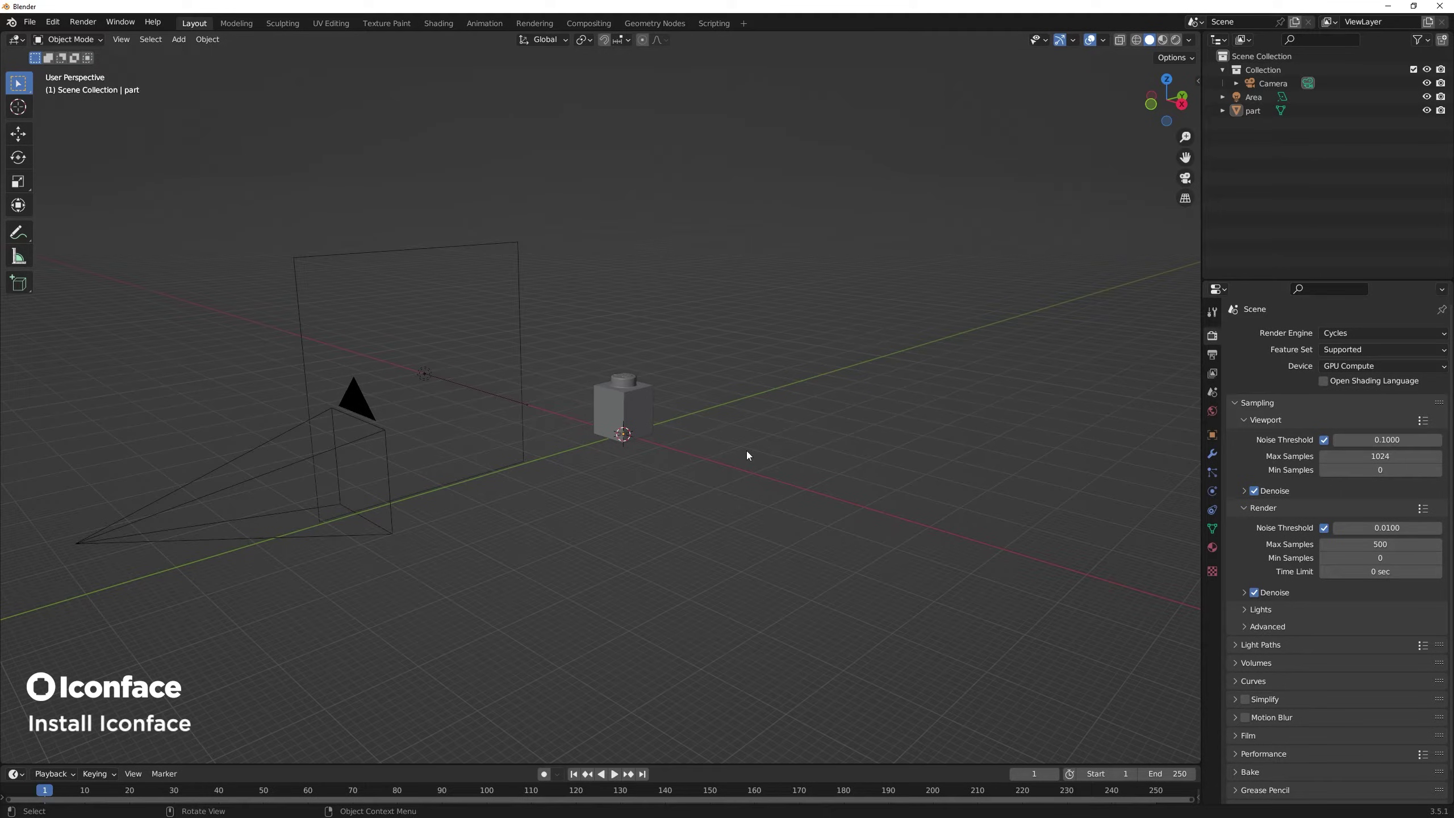
# Install IconFace Addon.zip from Preferences and enable the IconFace 1.0.3 add-on.
pyautogui.click(53, 21)
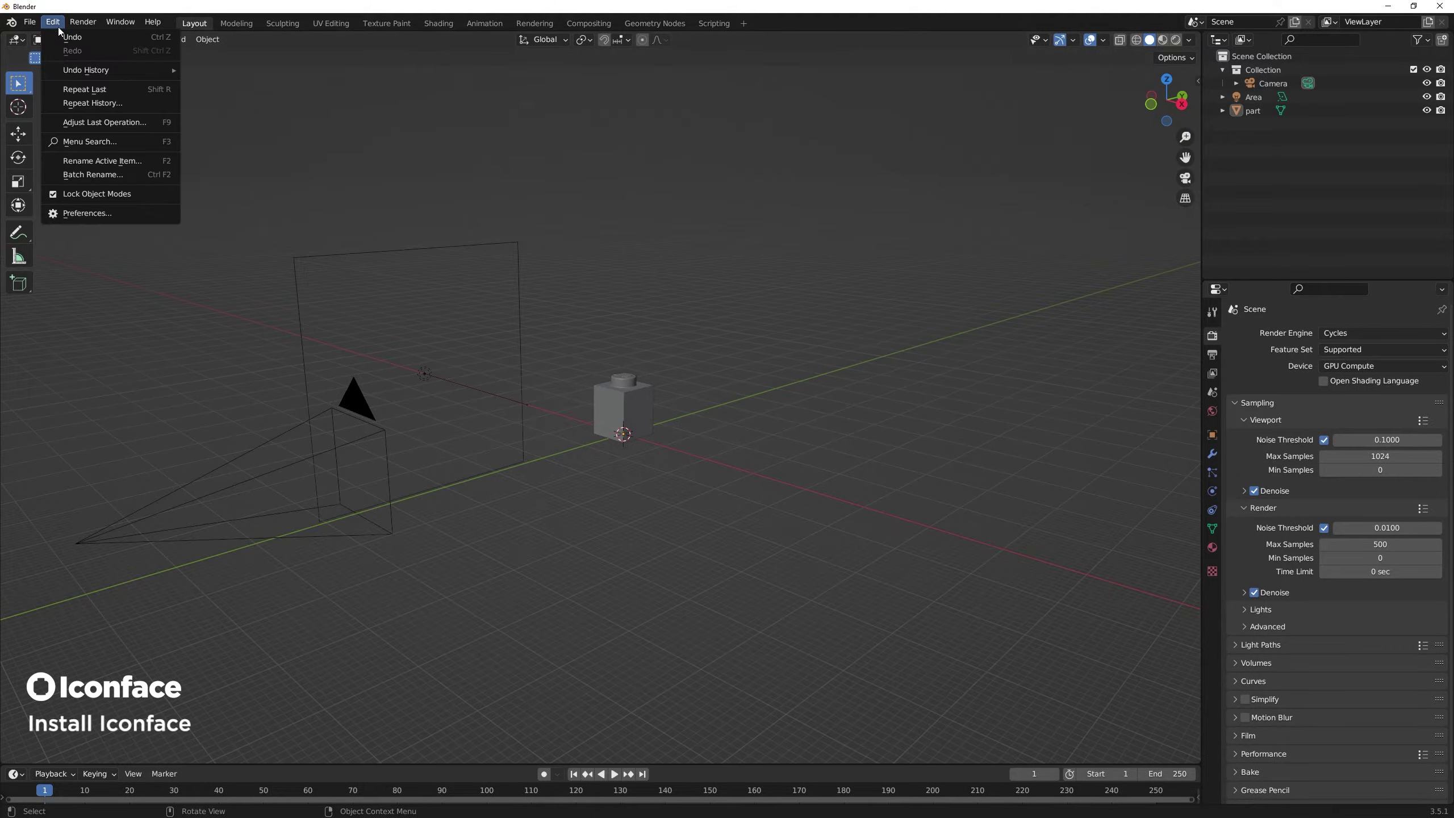
pyautogui.click(114, 216)
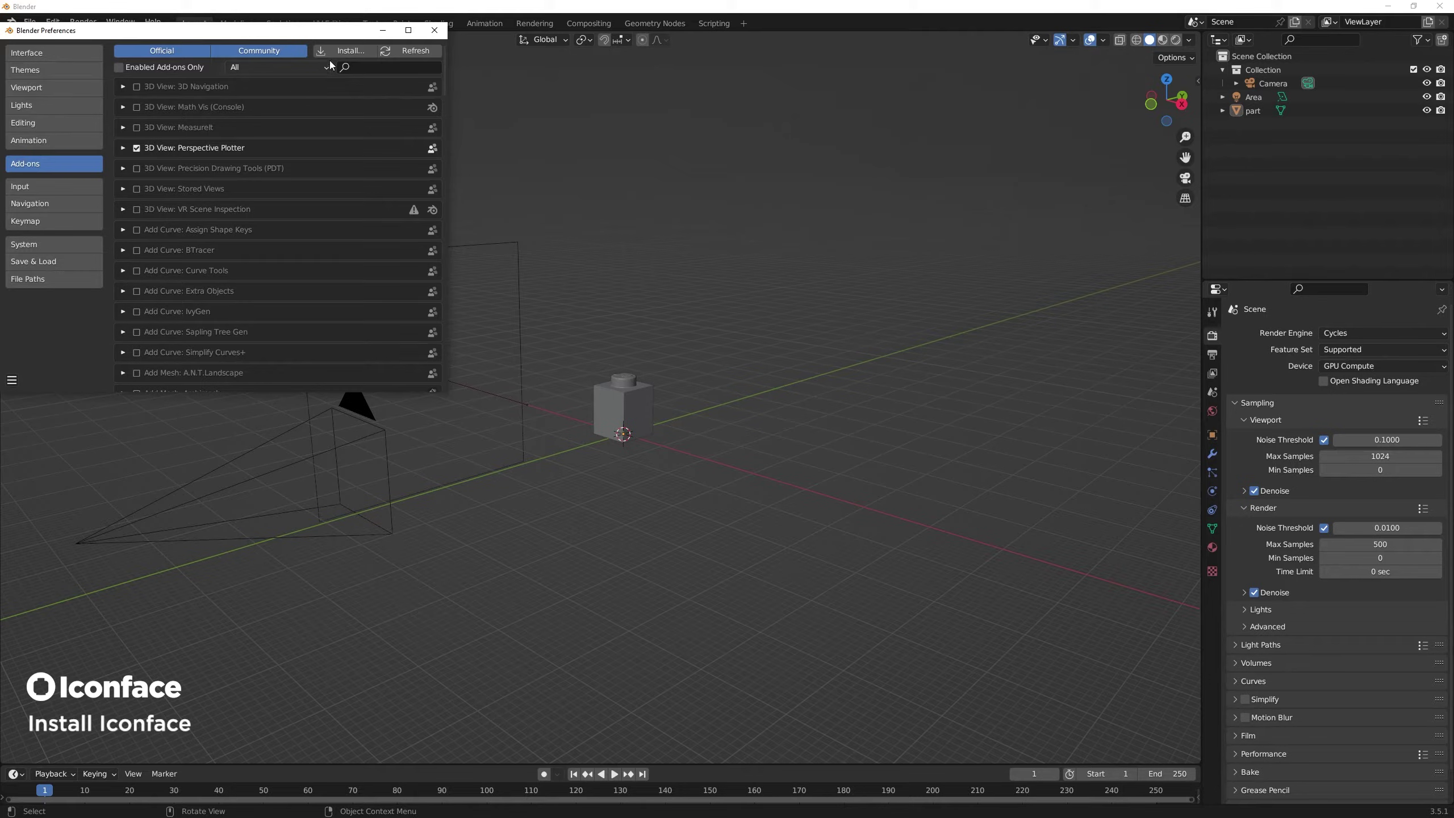
pyautogui.click(345, 52)
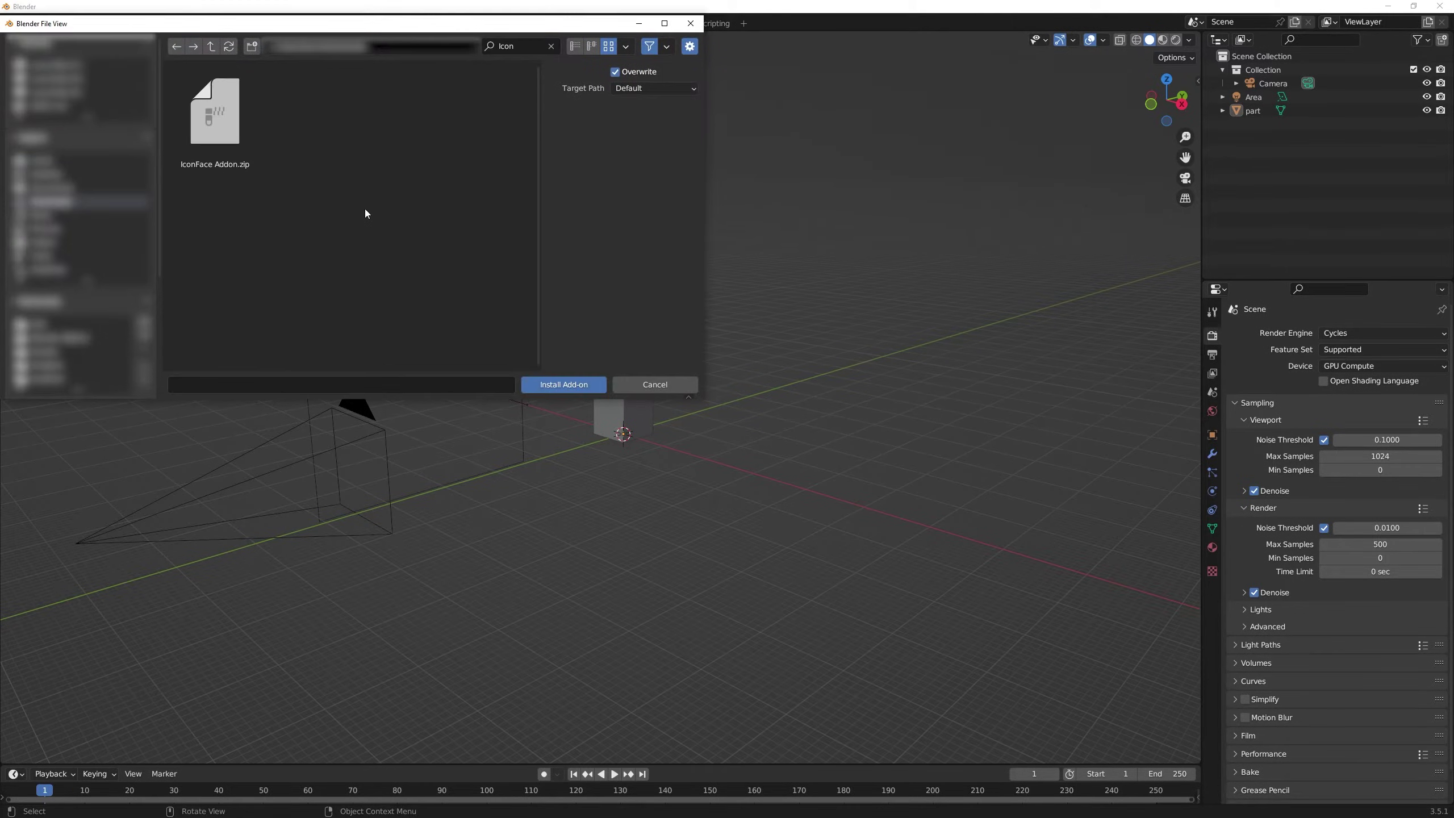
pyautogui.press('a')
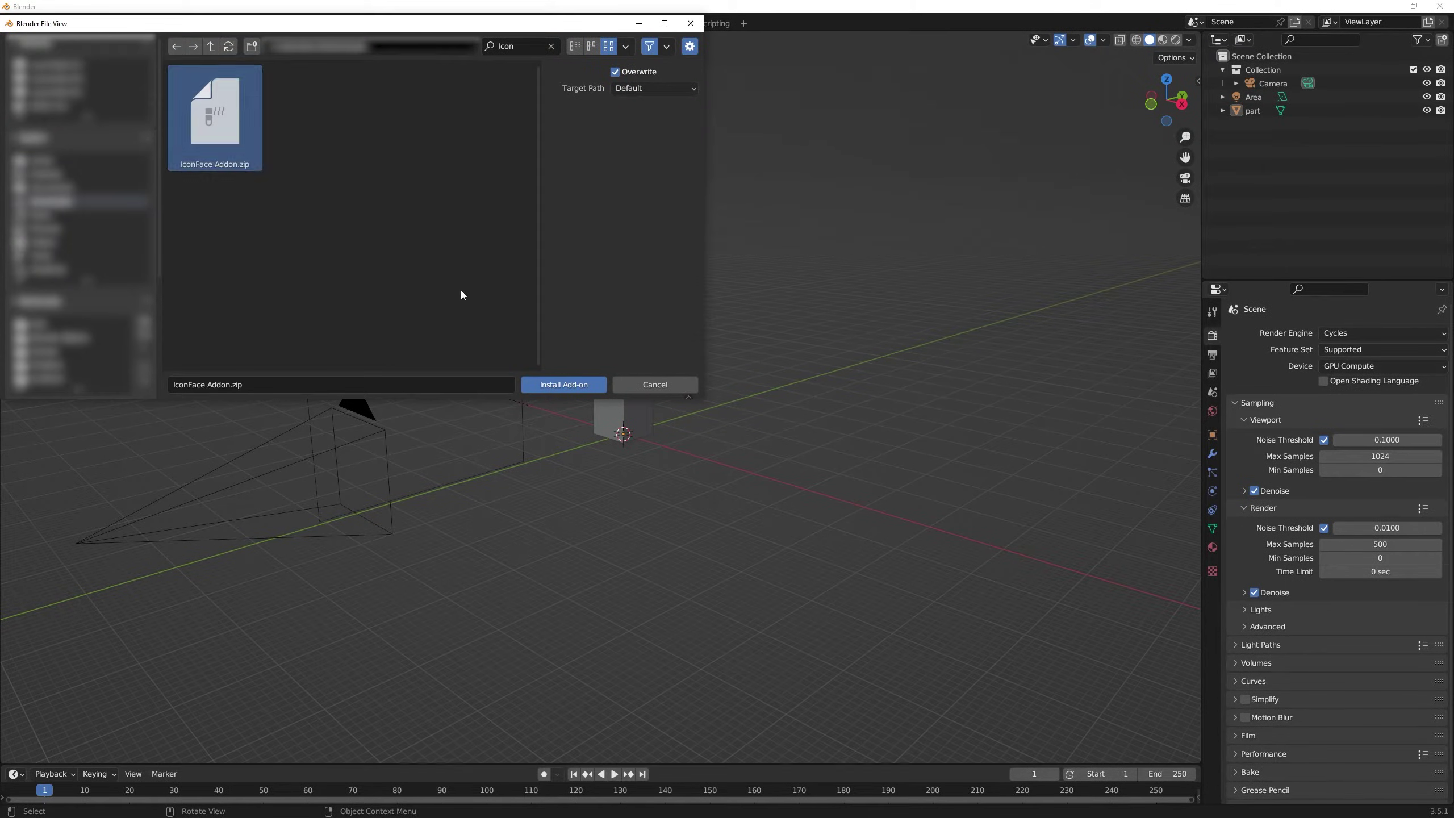
pyautogui.click(582, 385)
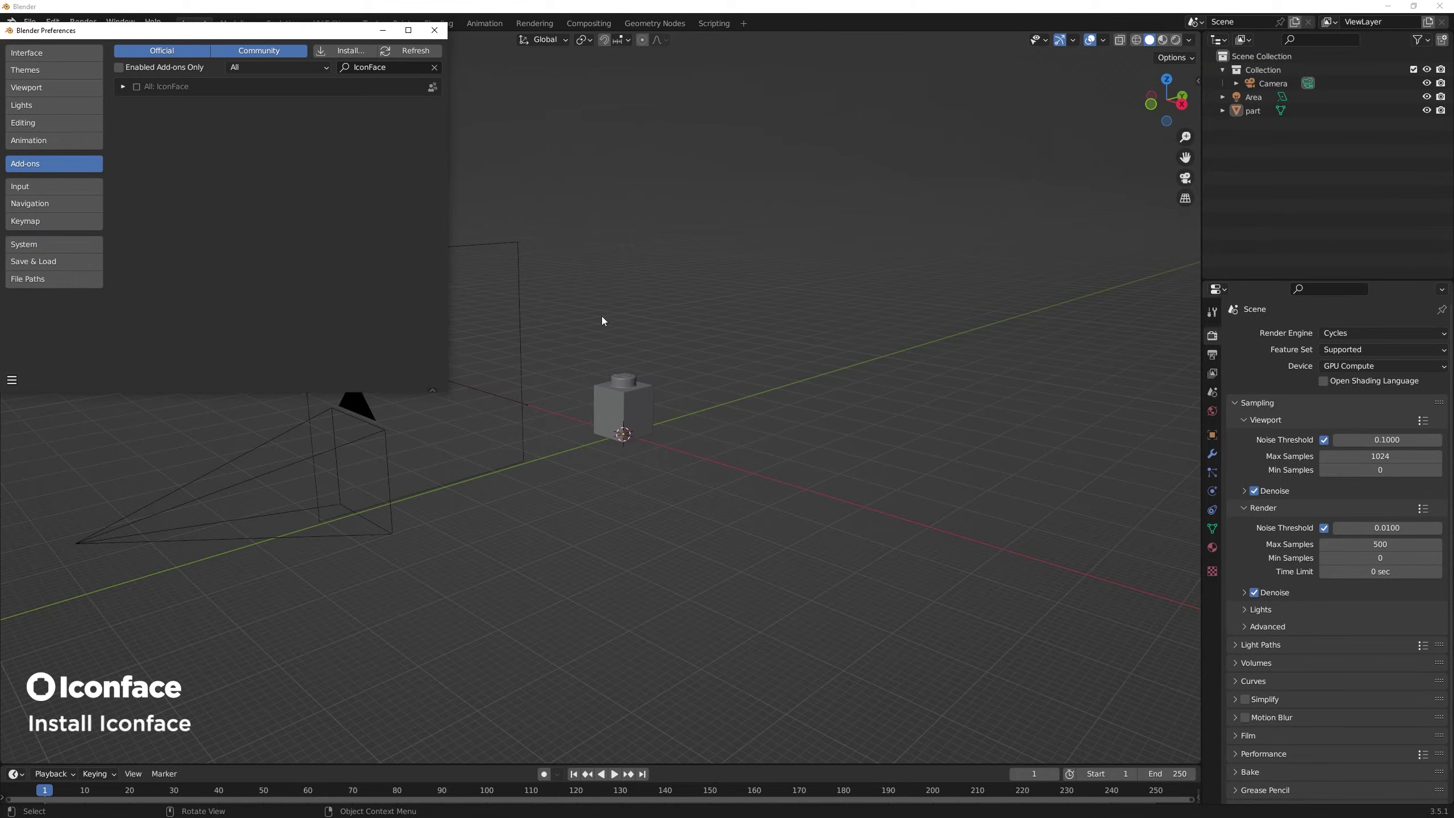
pyautogui.click(137, 86)
pyautogui.click(122, 86)
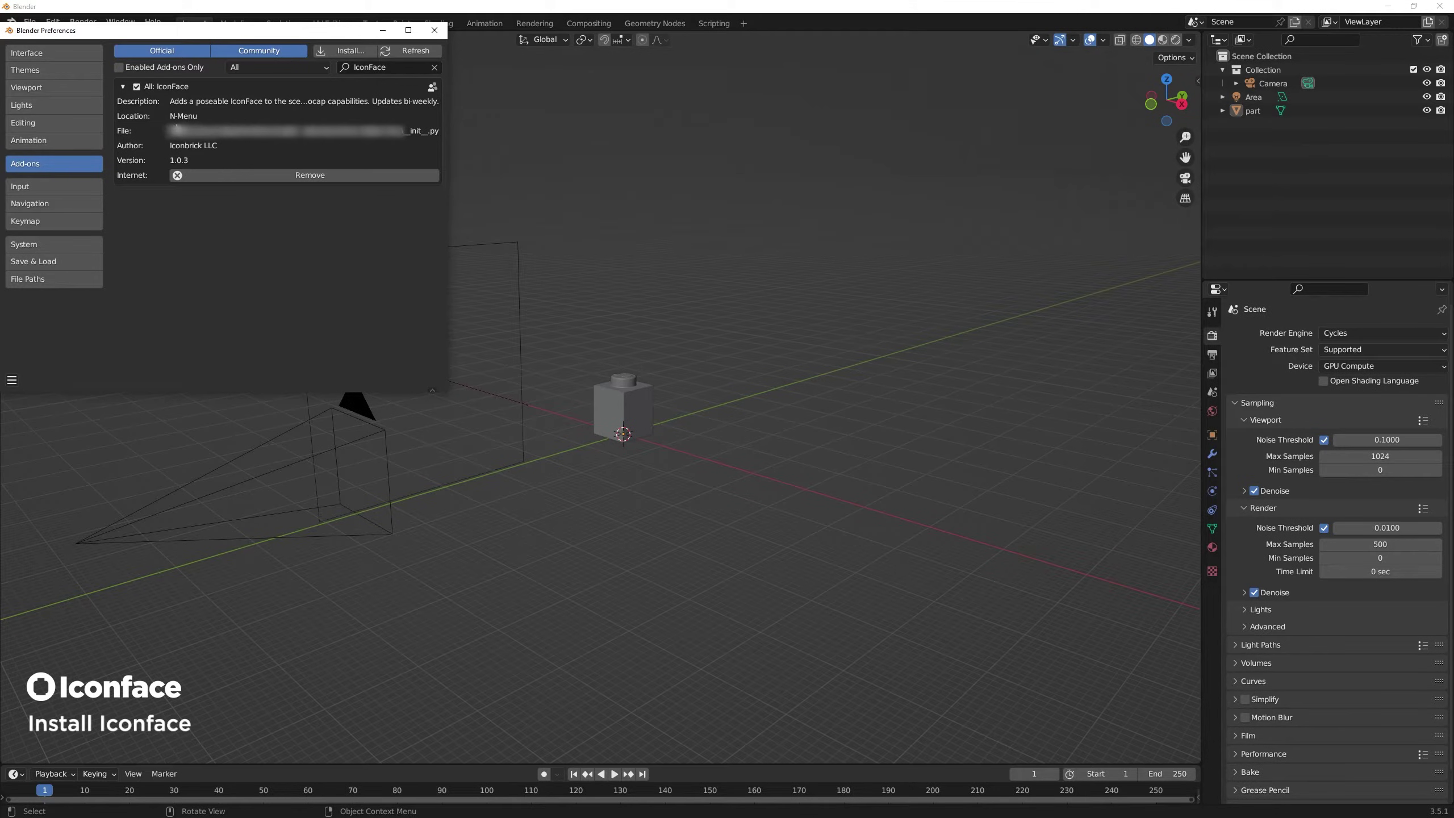
pyautogui.click(698, 495)
# Add three Iconface heads to the scene from the Iconface sidebar panel.
pyautogui.press('n')
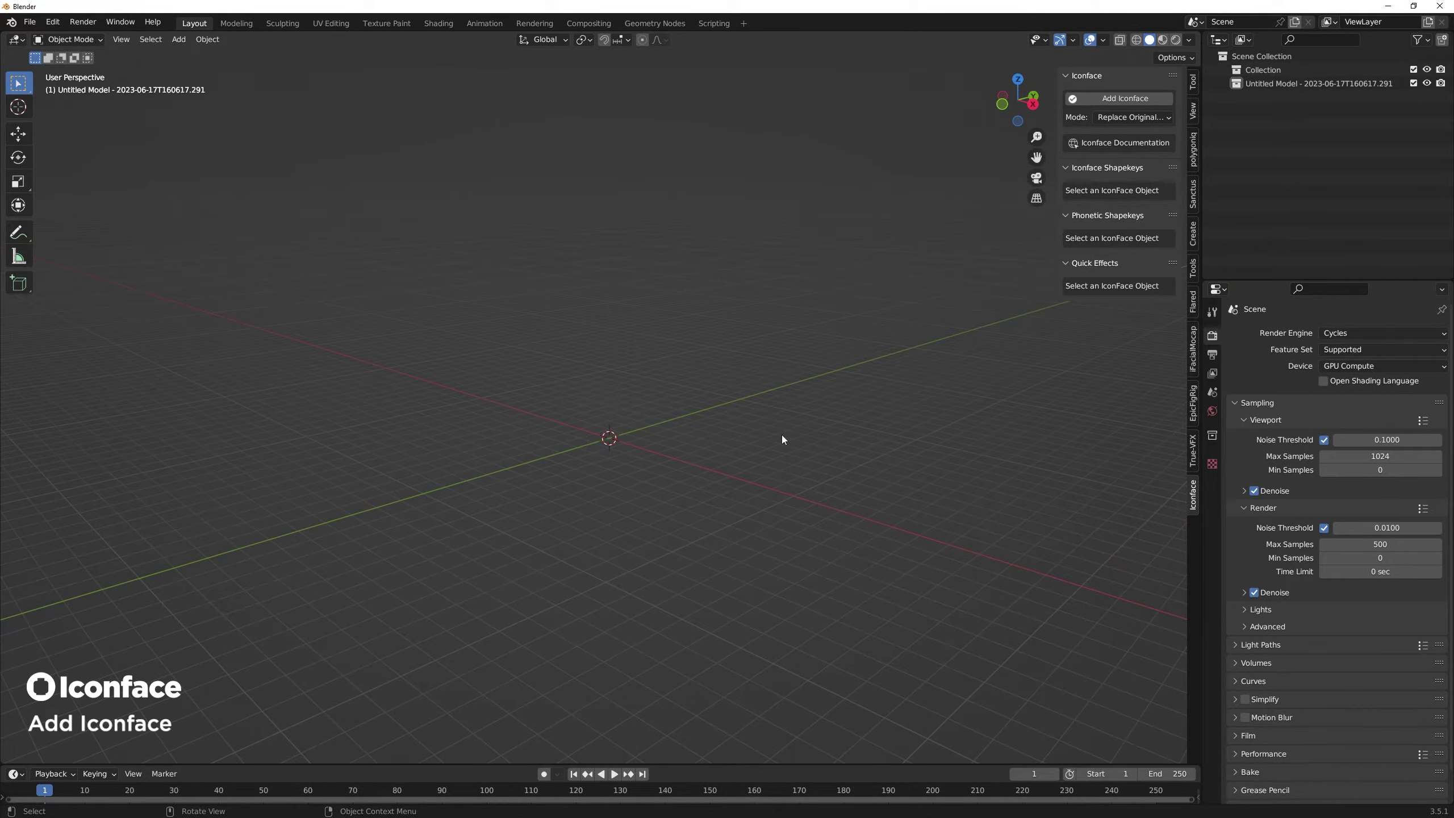
pyautogui.click(1116, 98)
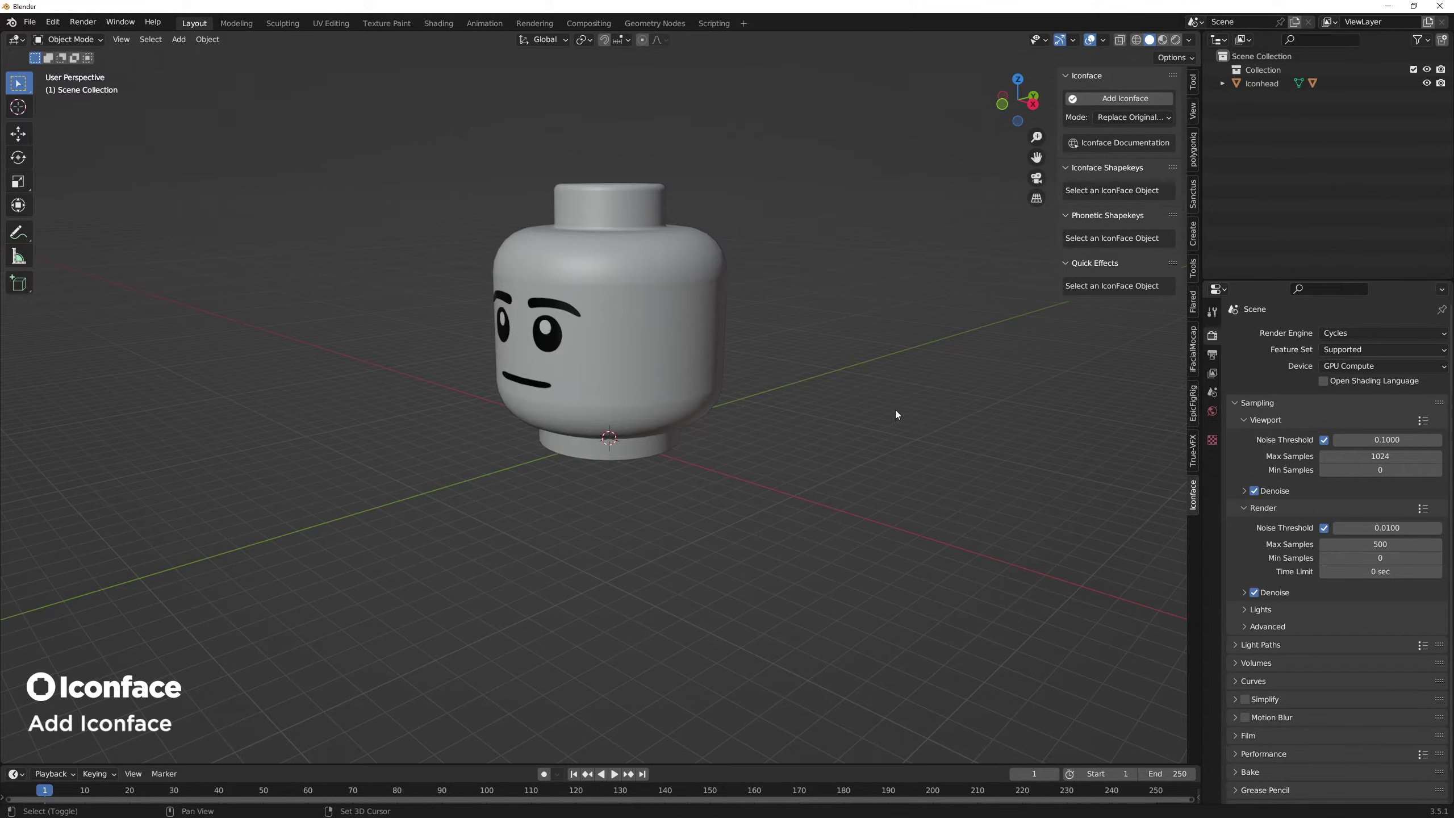
pyautogui.click(1143, 100)
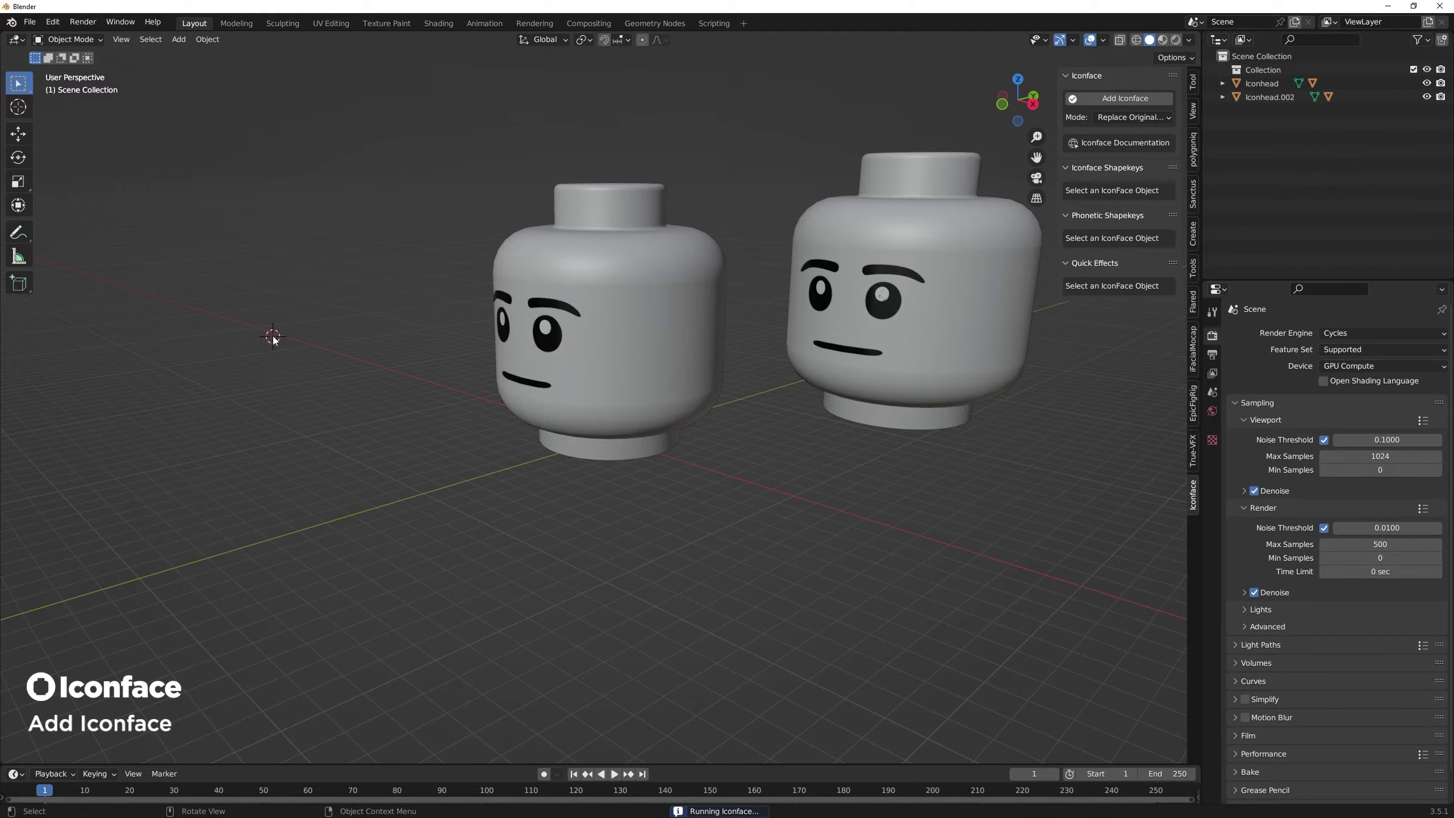
pyautogui.click(1139, 97)
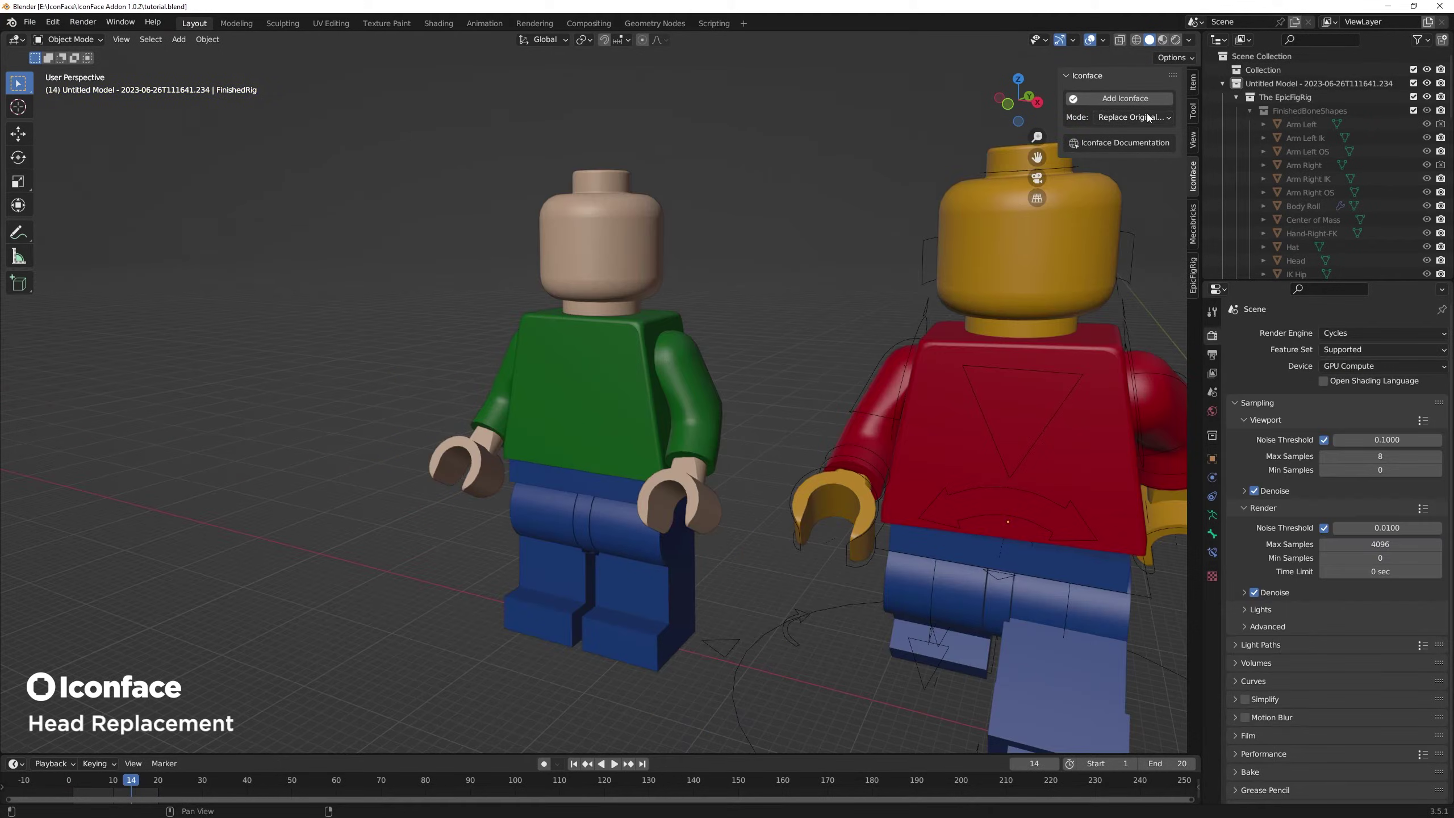
# Use Replace Original Head mode to put an Iconface face on the green minifigure's head.
pyautogui.click(1147, 117)
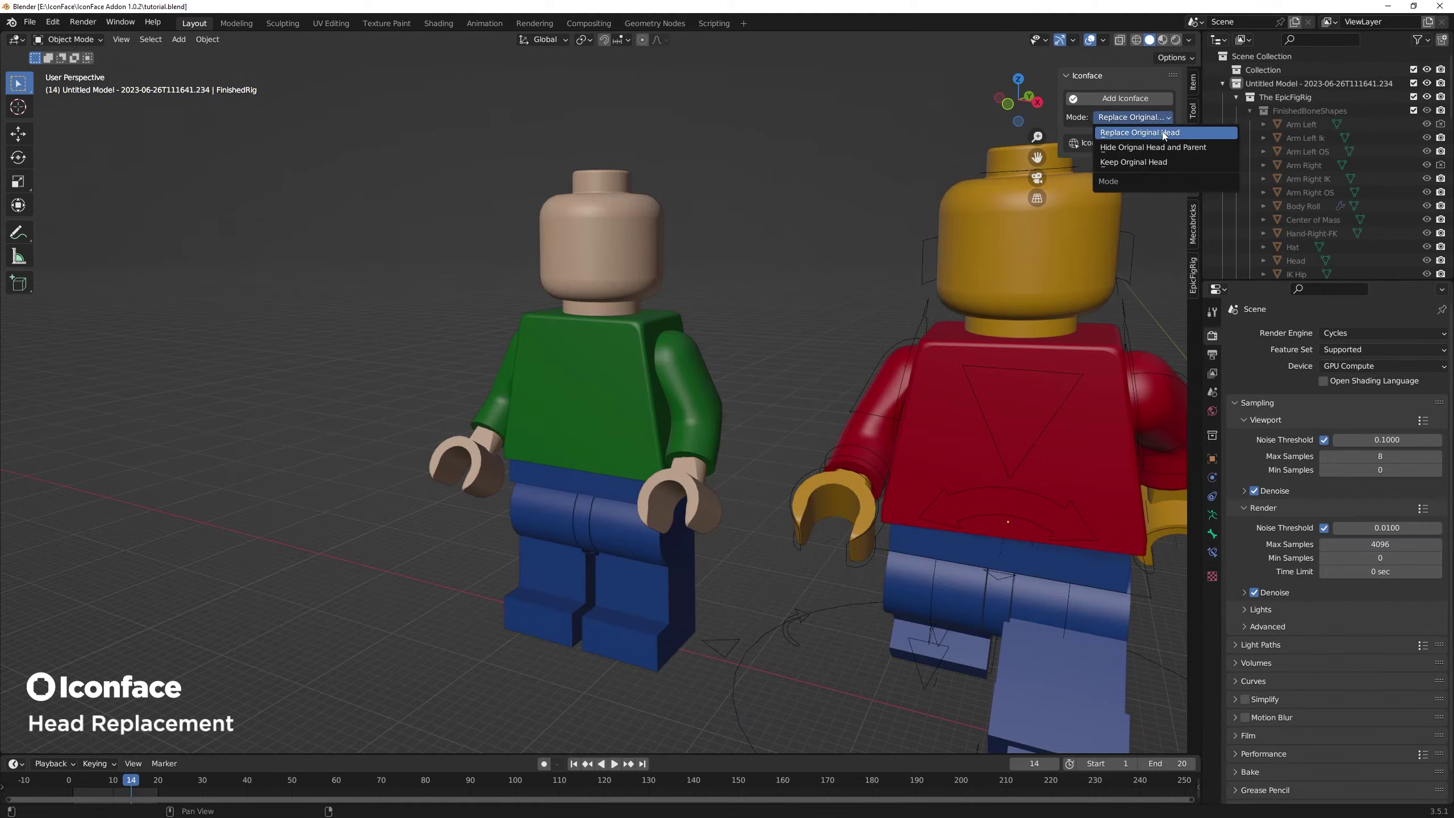
pyautogui.click(1164, 135)
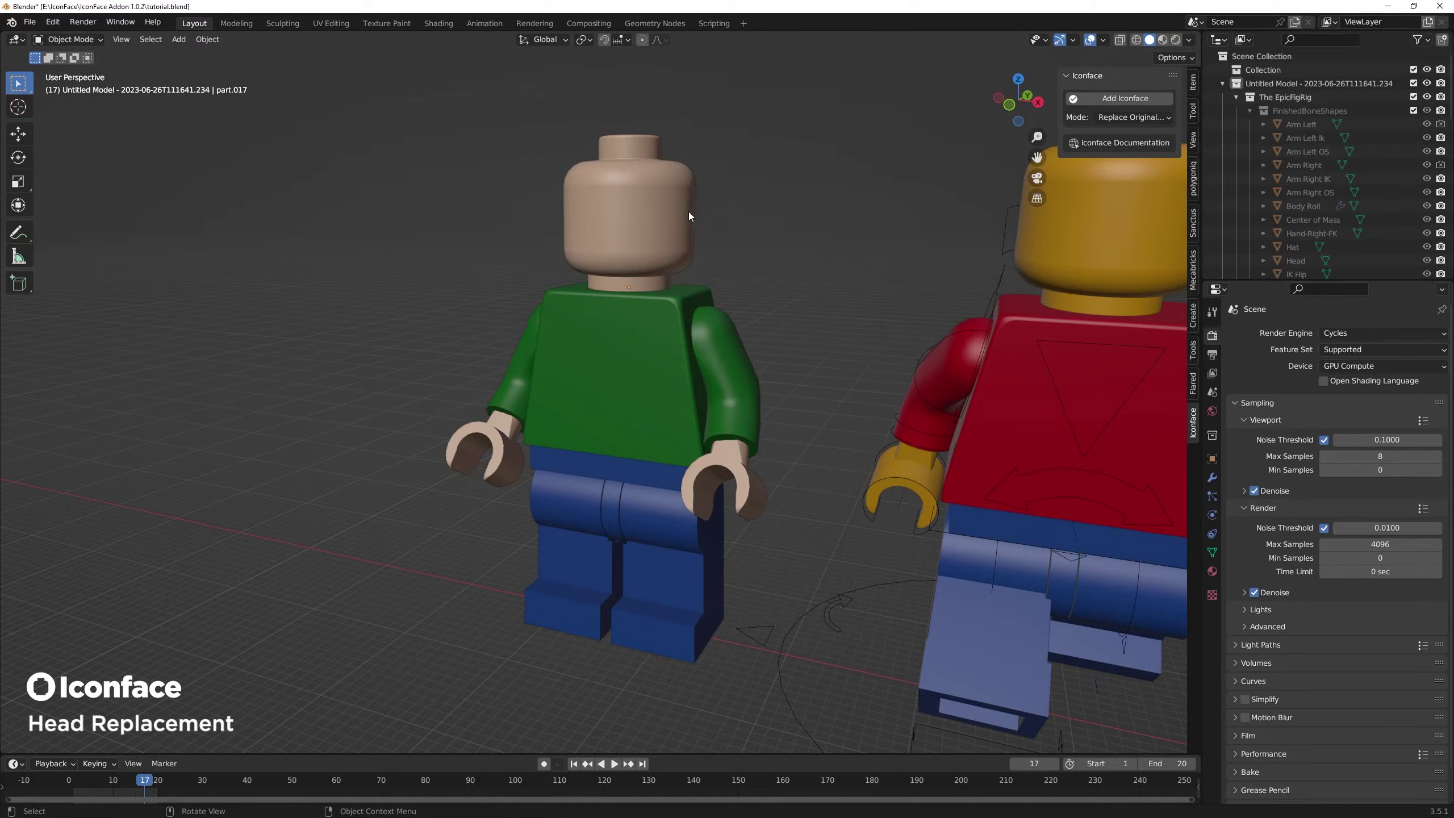
pyautogui.click(688, 211)
pyautogui.click(1108, 98)
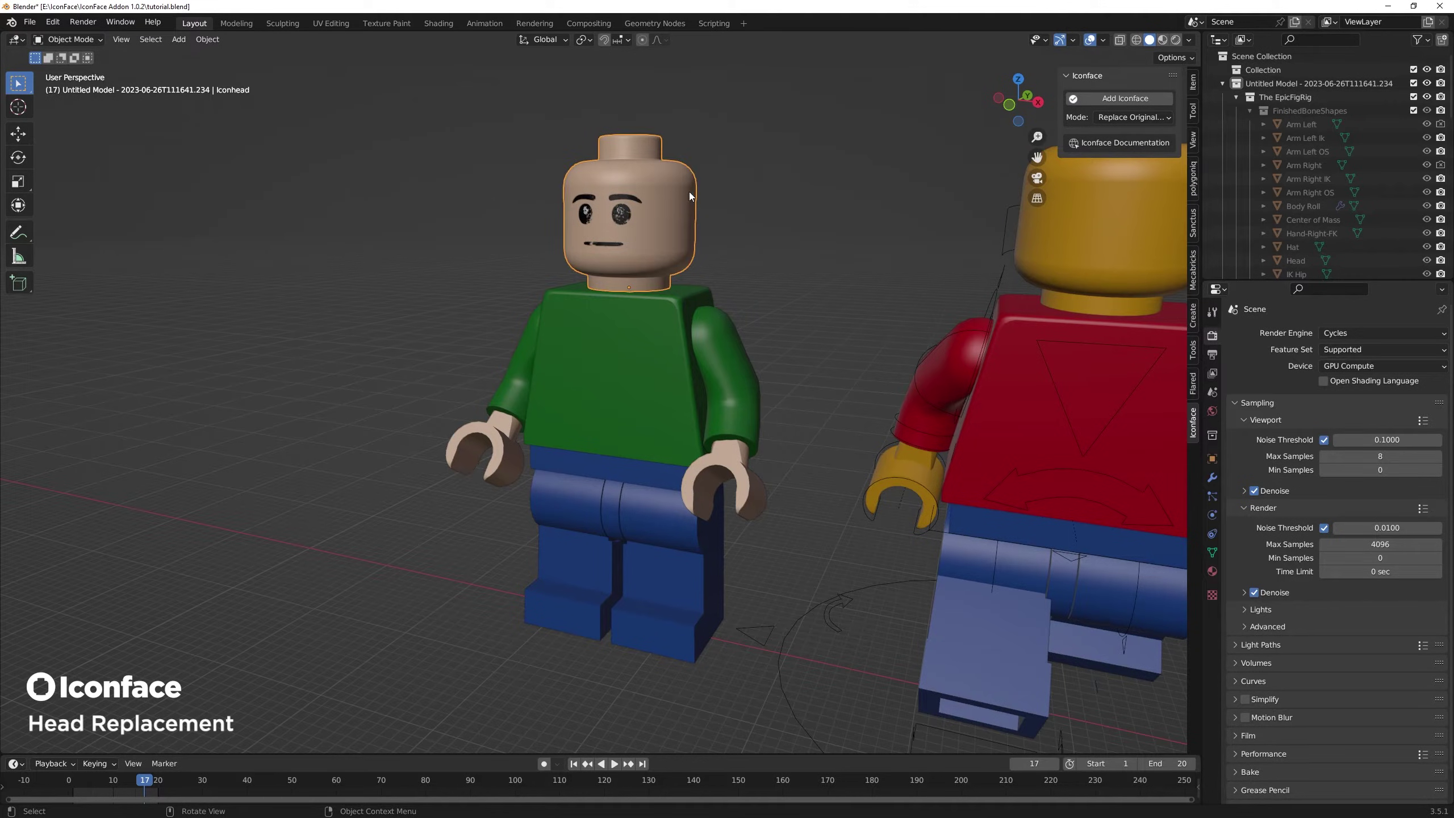
pyautogui.moveTo(679, 193); pyautogui.dragTo(590, 575, button='middle')
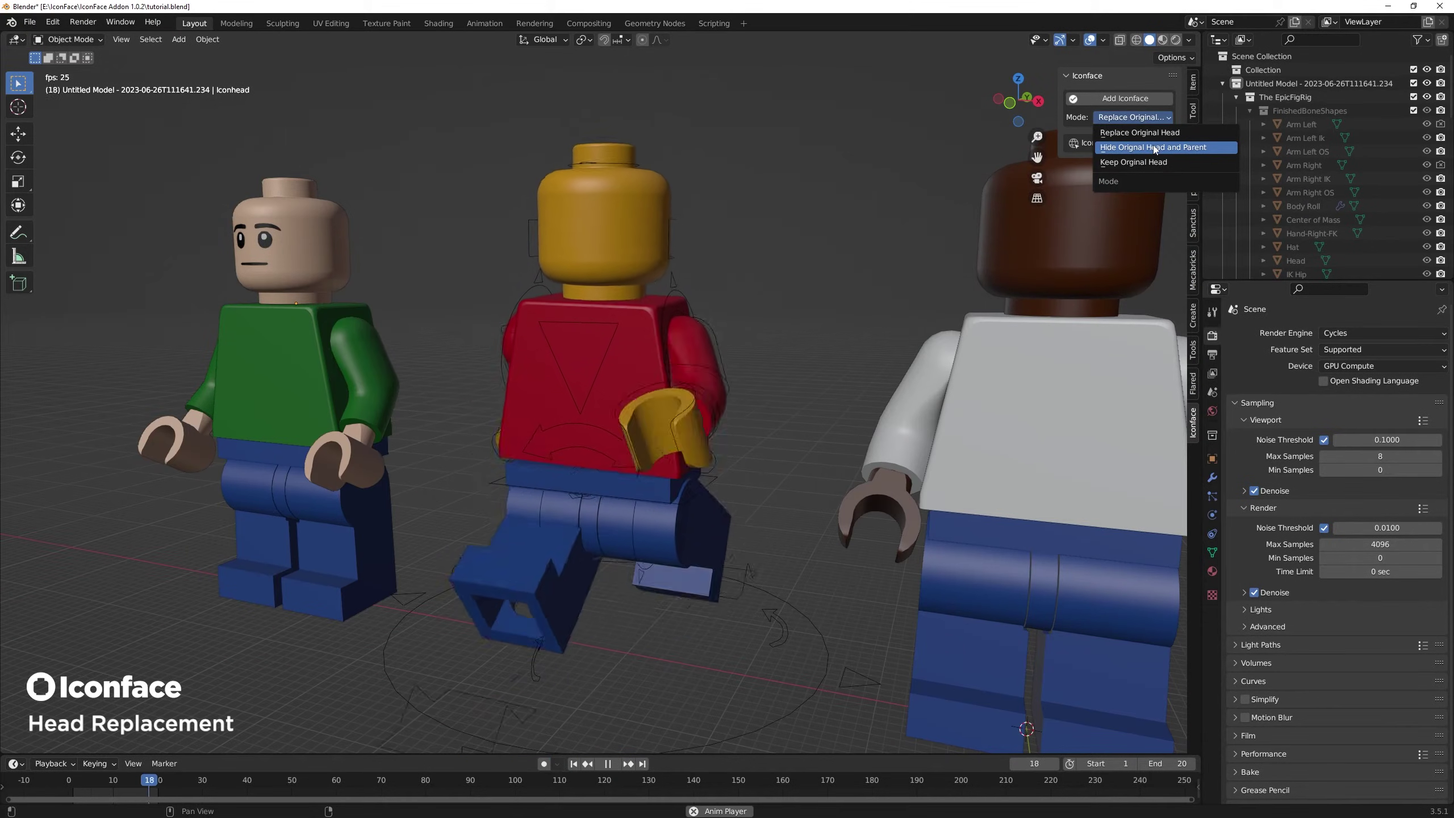
# Use Hide Original Head and Parent mode to add an Iconface face to the yellow head.
pyautogui.click(1154, 148)
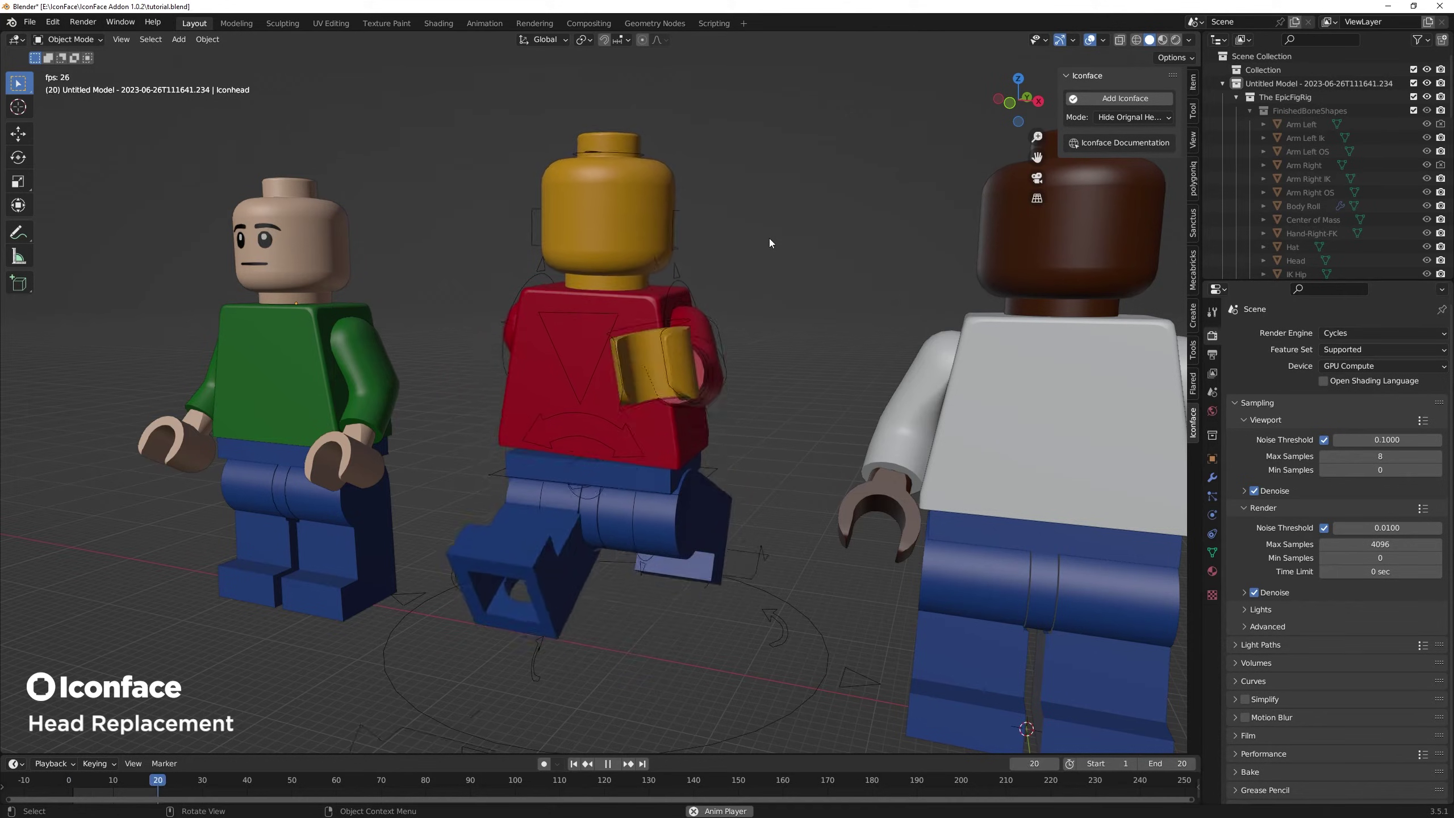
pyautogui.click(640, 245)
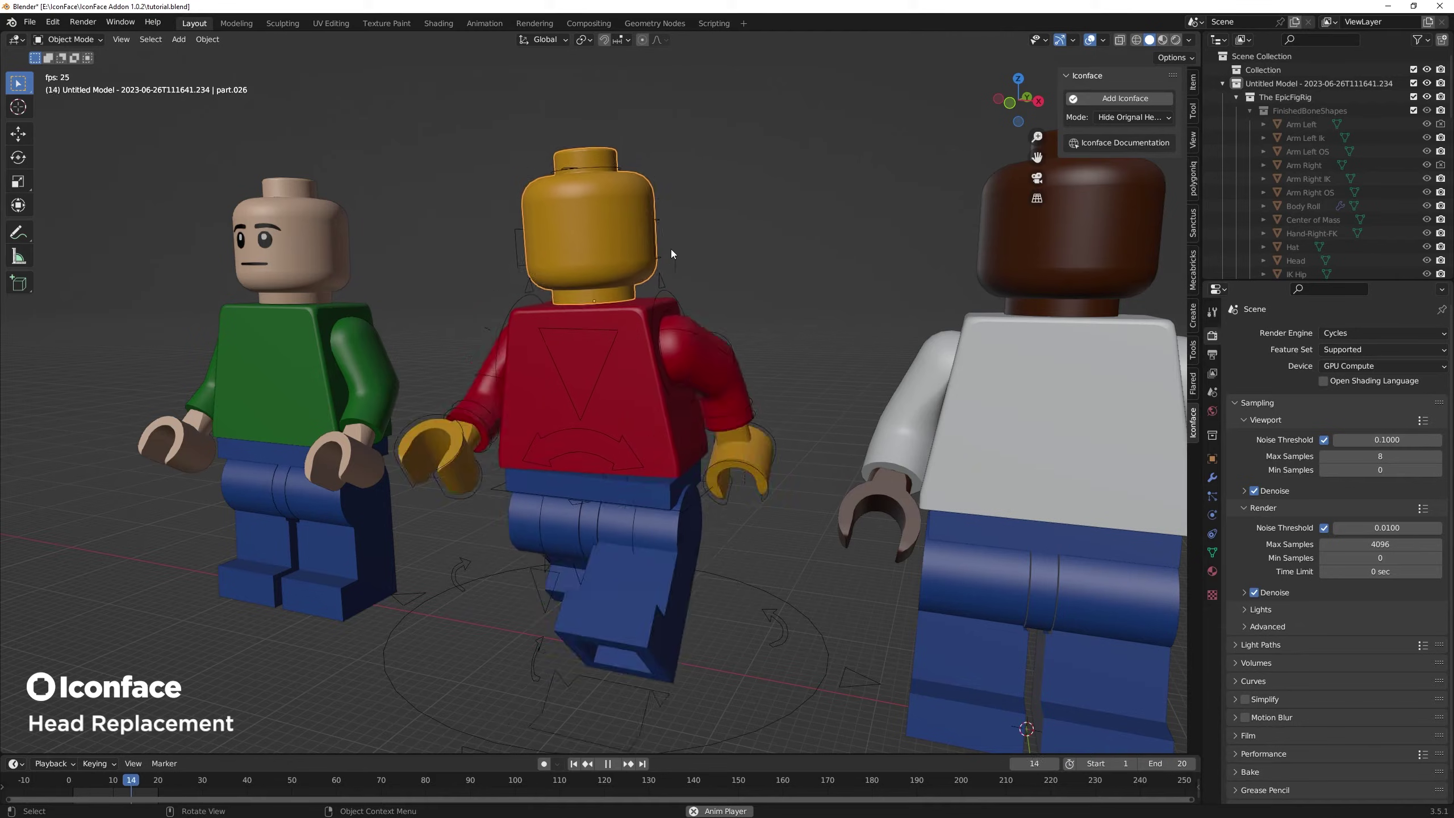
pyautogui.click(670, 249)
pyautogui.click(663, 238)
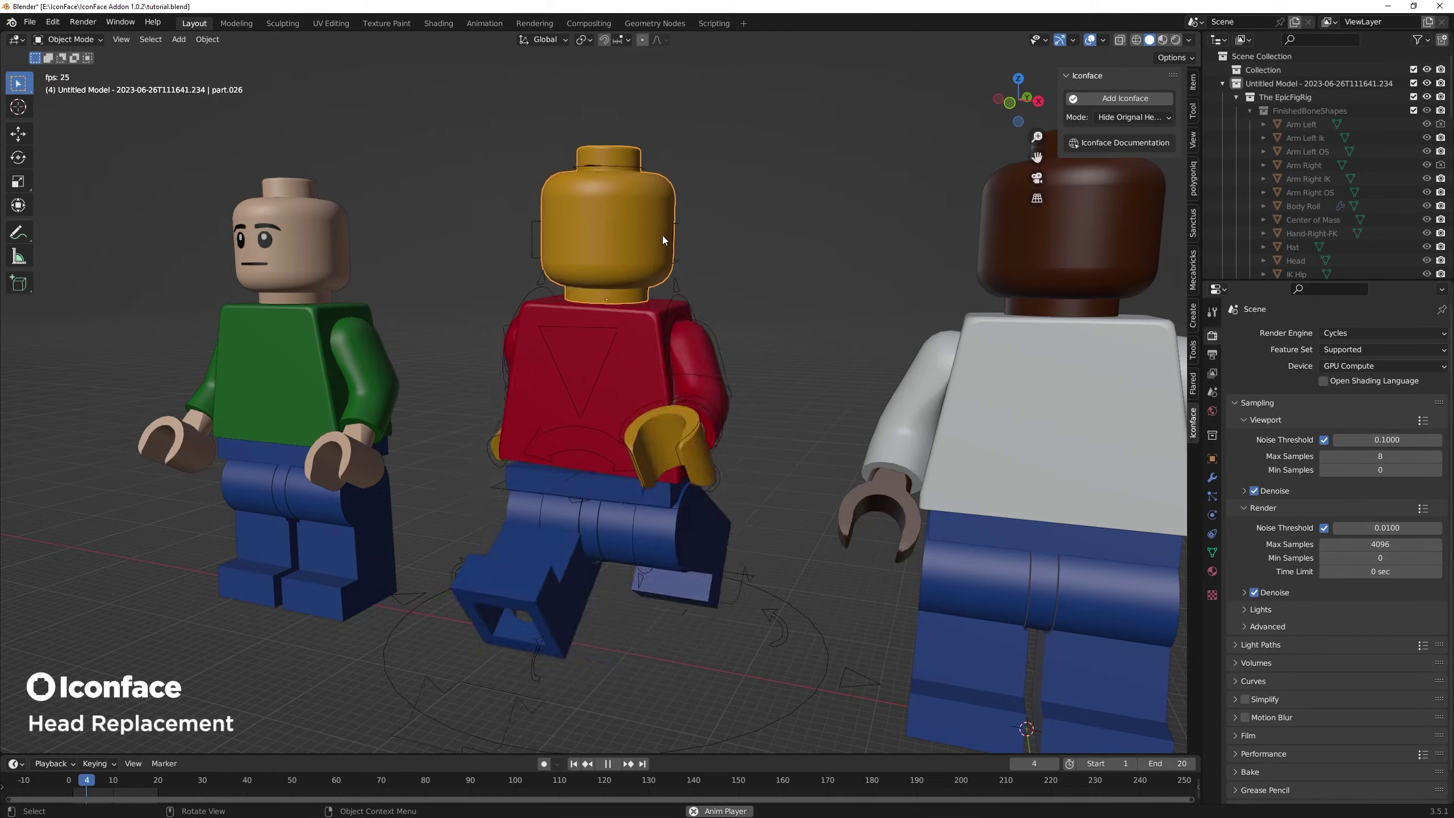
pyautogui.click(1133, 117)
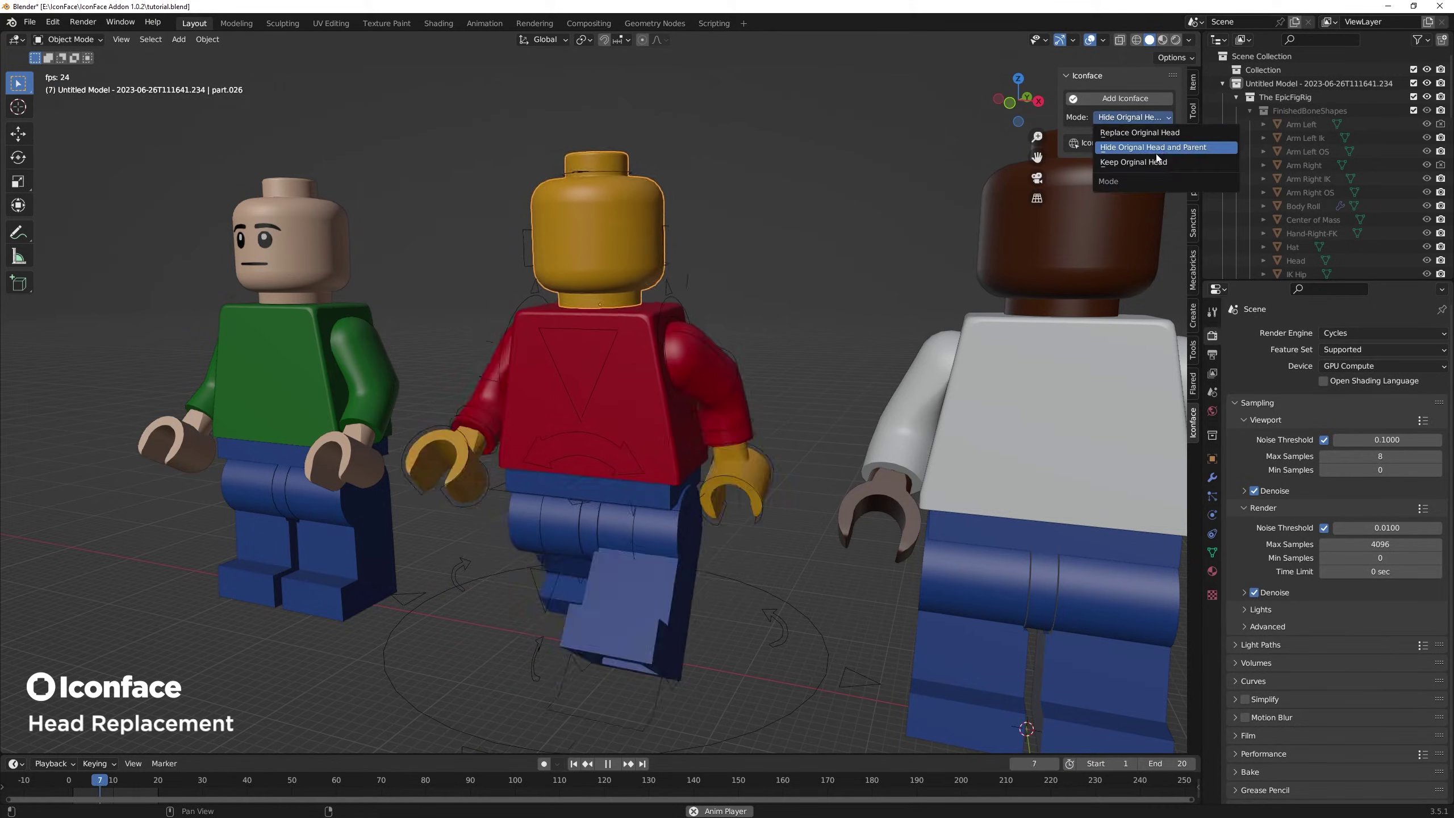
pyautogui.click(1155, 148)
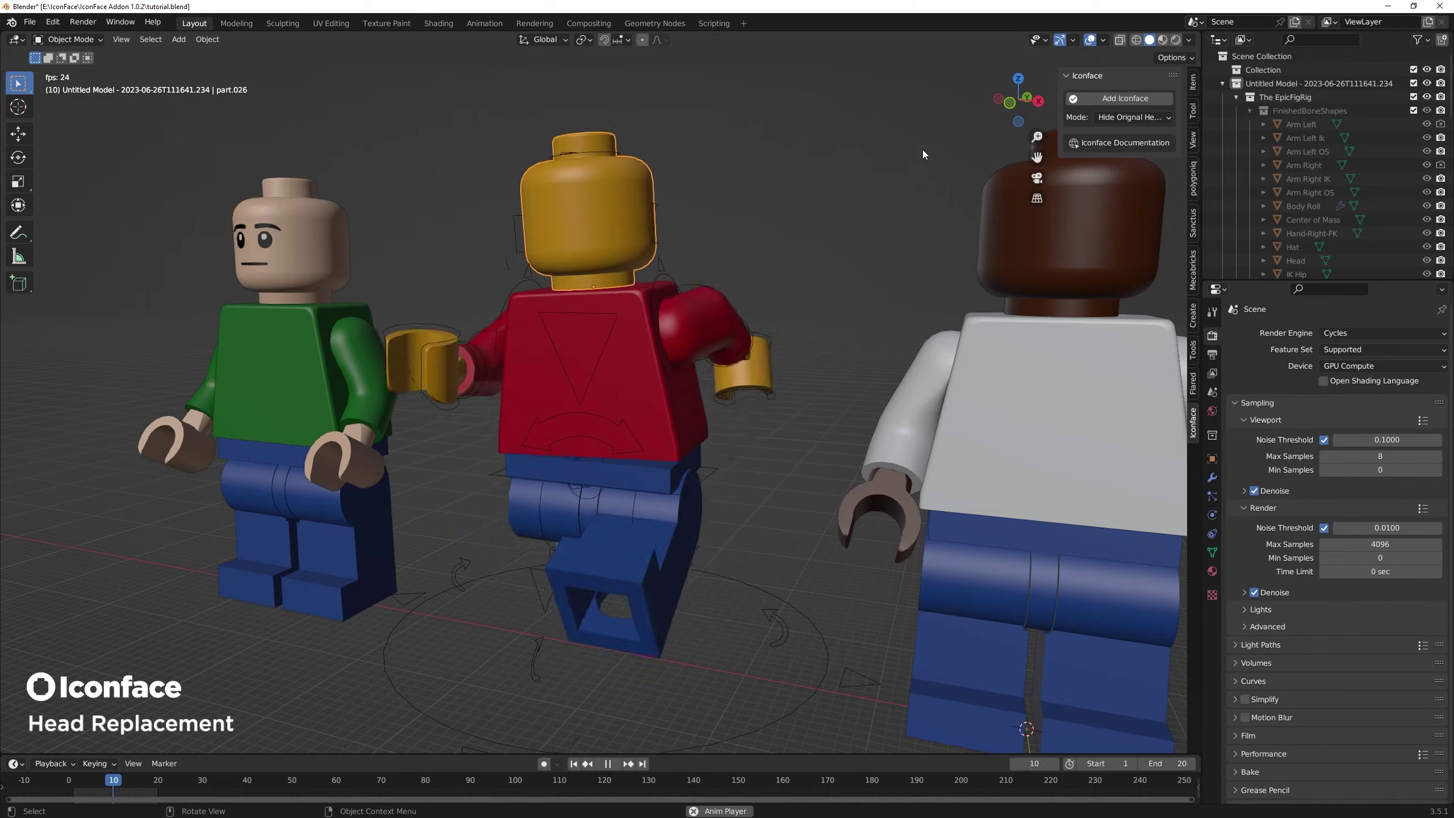
pyautogui.click(1150, 103)
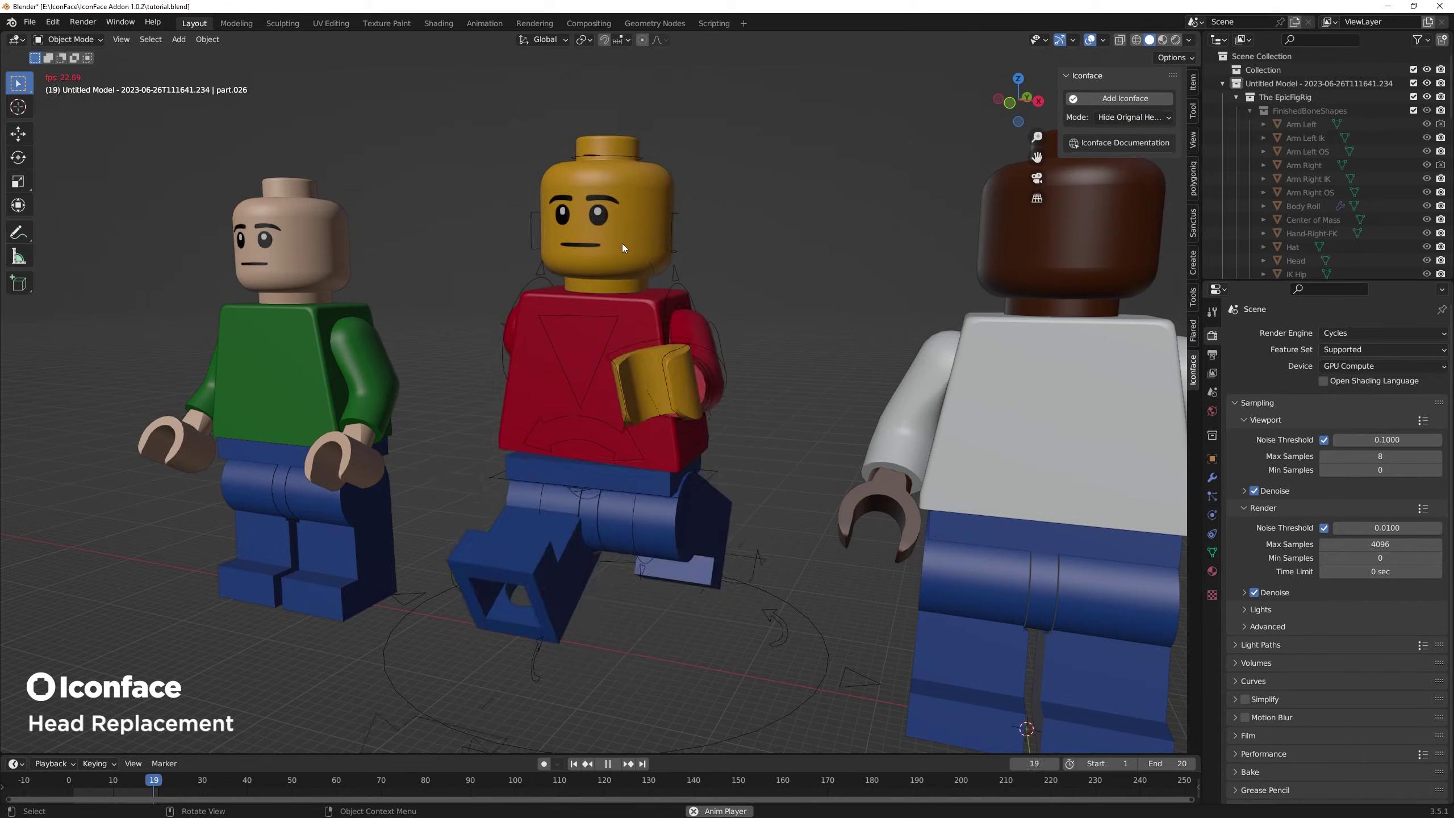
pyautogui.click(1122, 117)
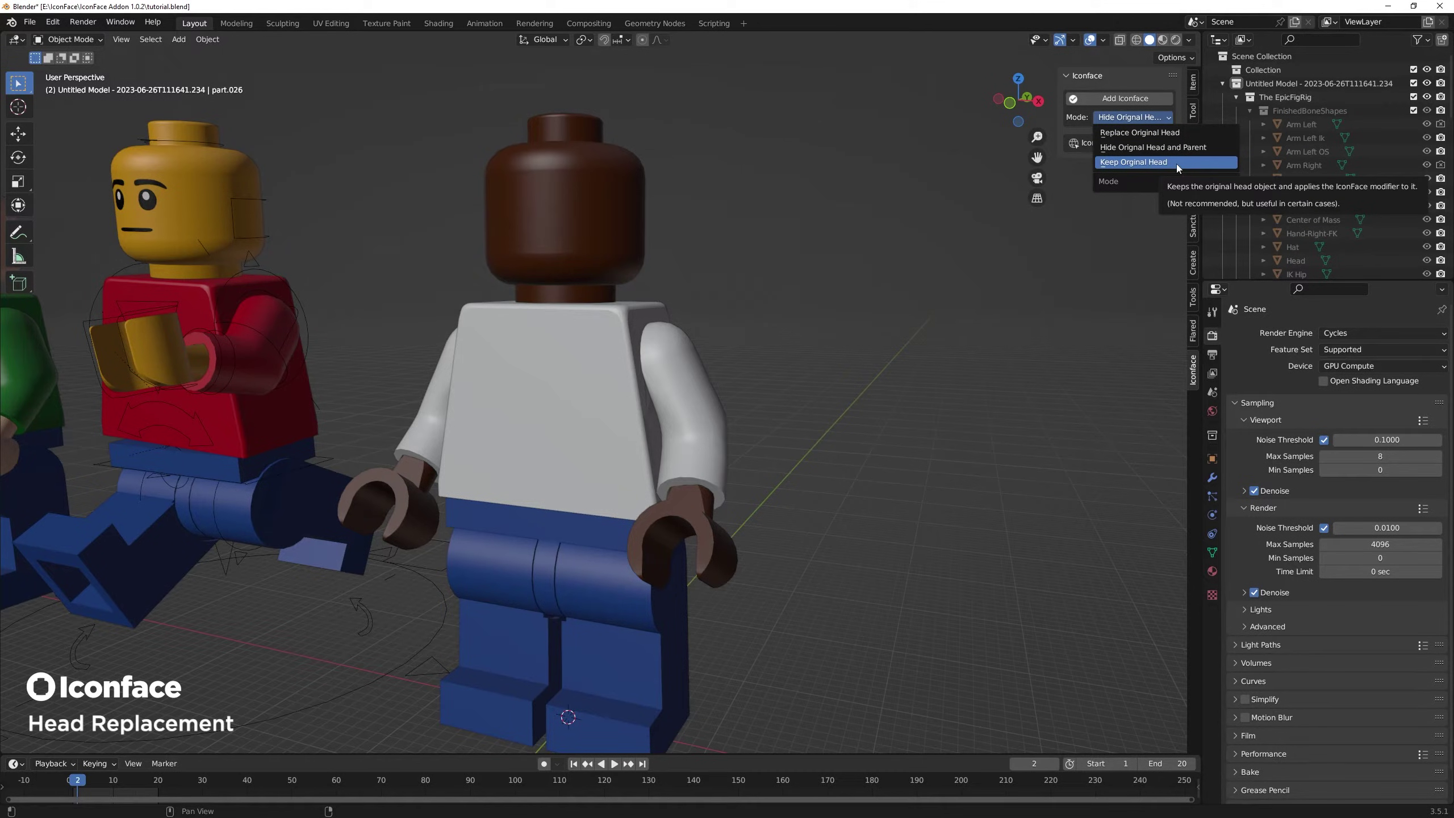
# Use Keep Original Head mode to add an Iconface face to the brown minifigure's head.
pyautogui.click(1179, 162)
pyautogui.click(605, 200)
pyautogui.click(1133, 99)
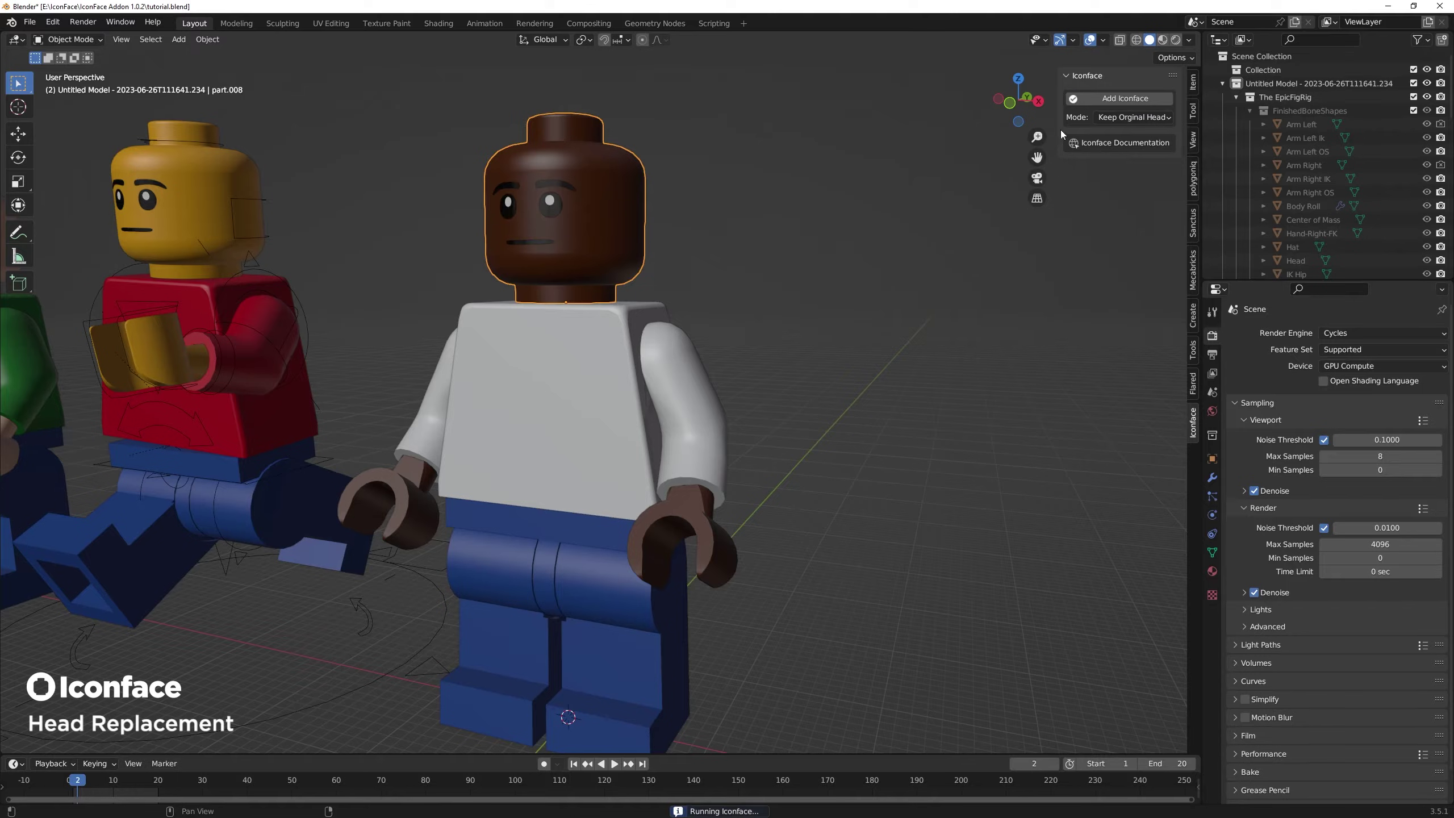
pyautogui.moveTo(1061, 129); pyautogui.dragTo(565, 382, button='middle')
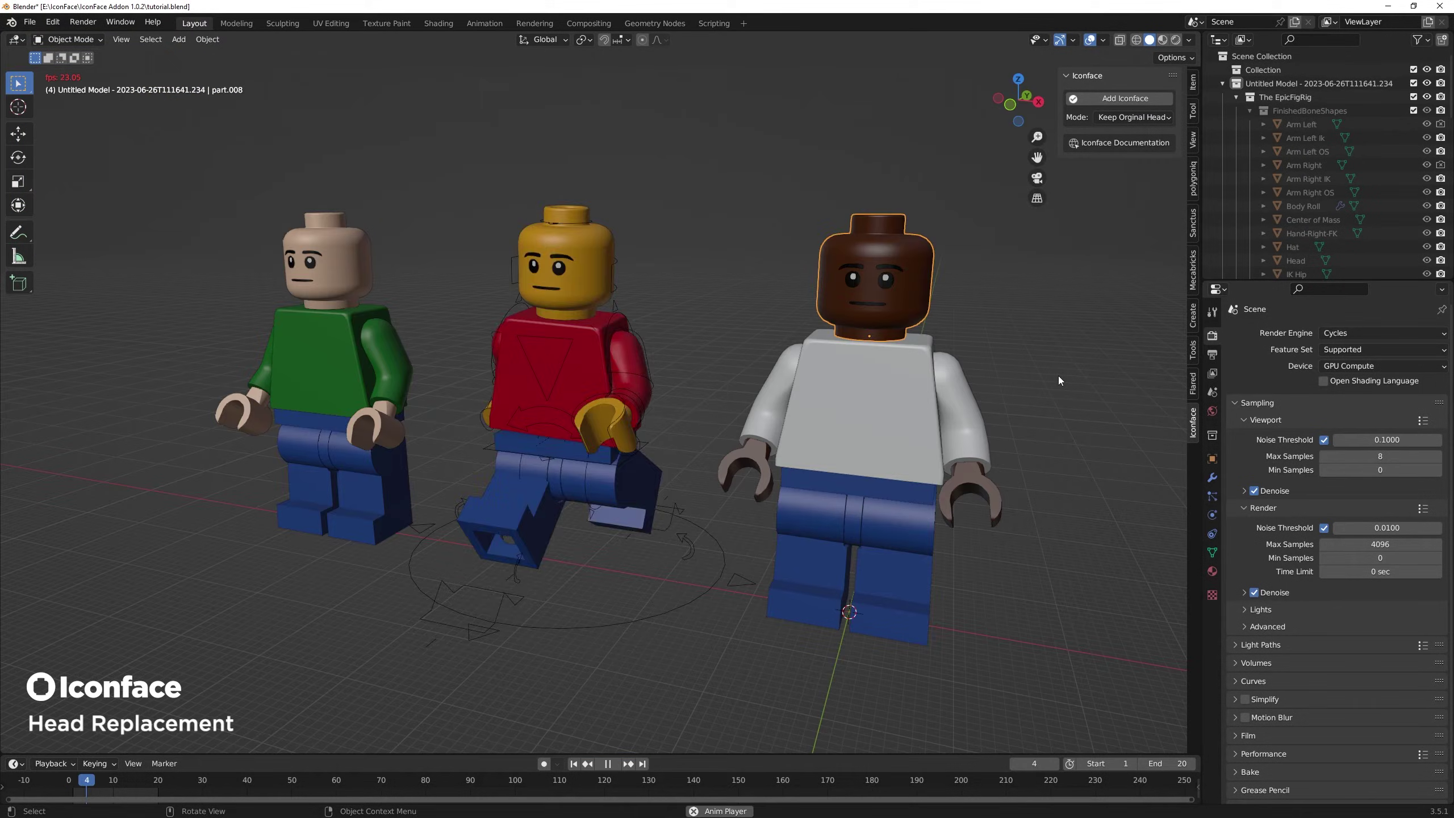
pyautogui.press('space')
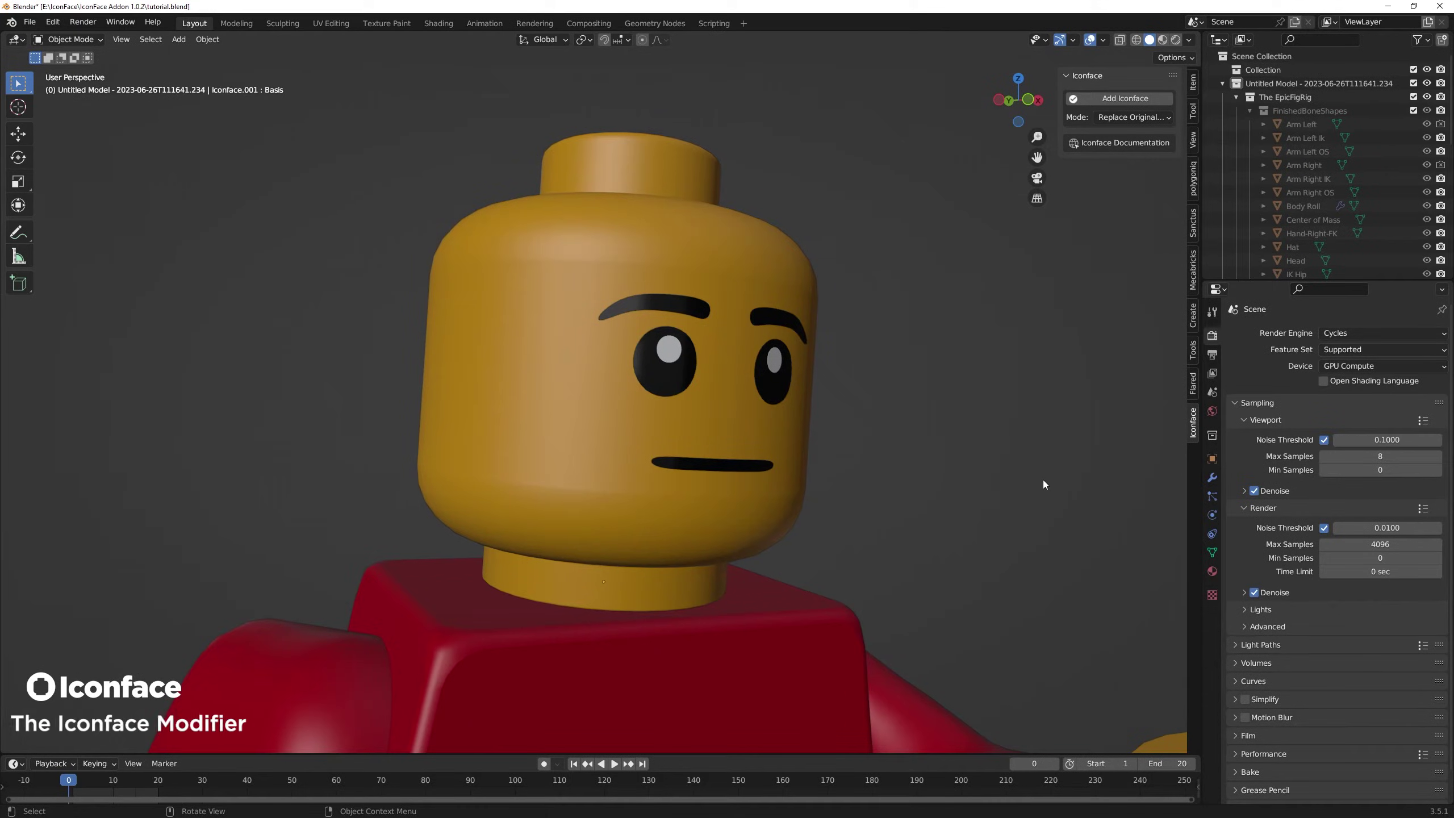
# Show Iconface.001's modifier, preview rendered and wireframe shading, and set Subdivisions to 2.
pyautogui.click(787, 389)
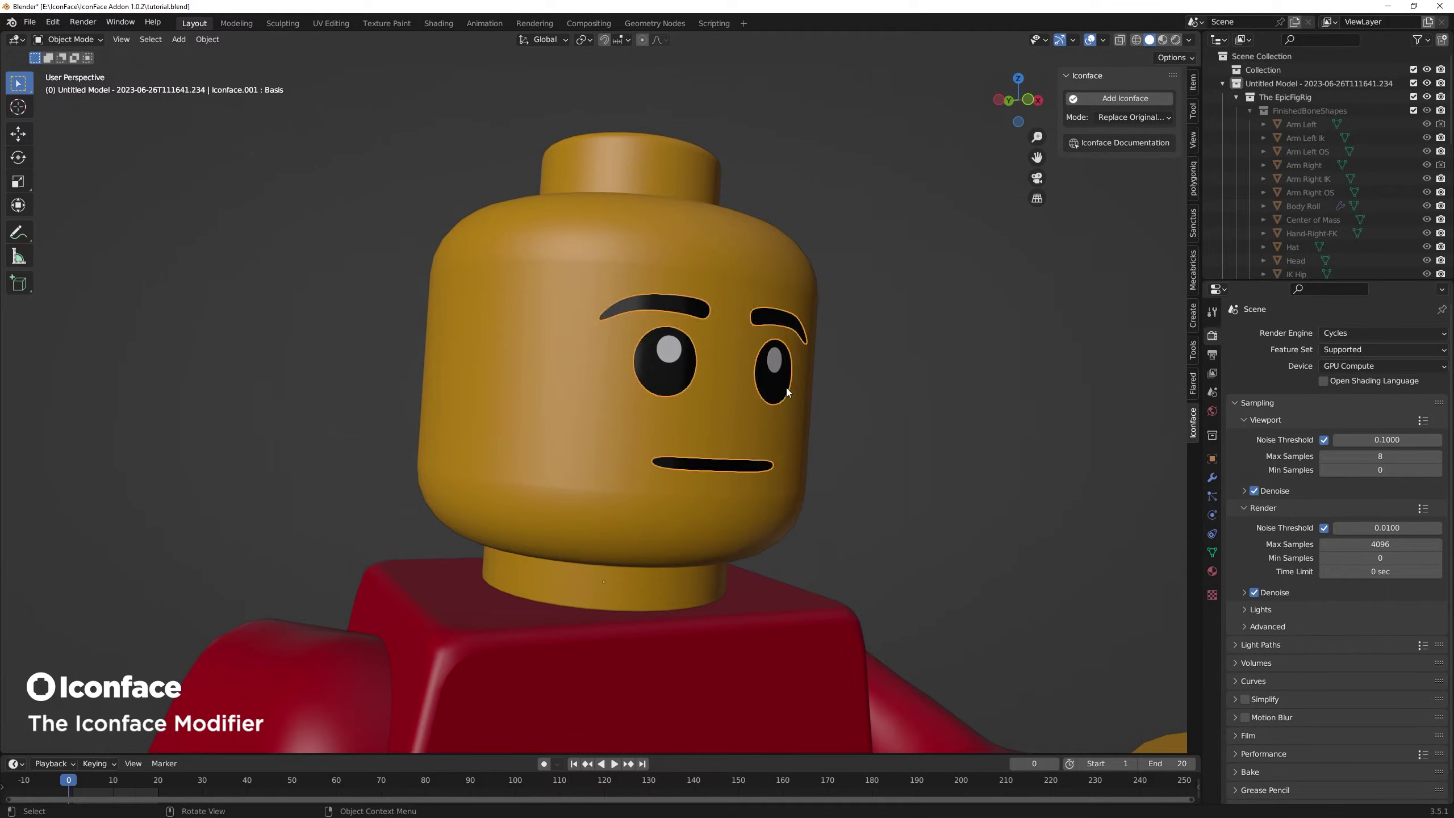
pyautogui.click(1211, 479)
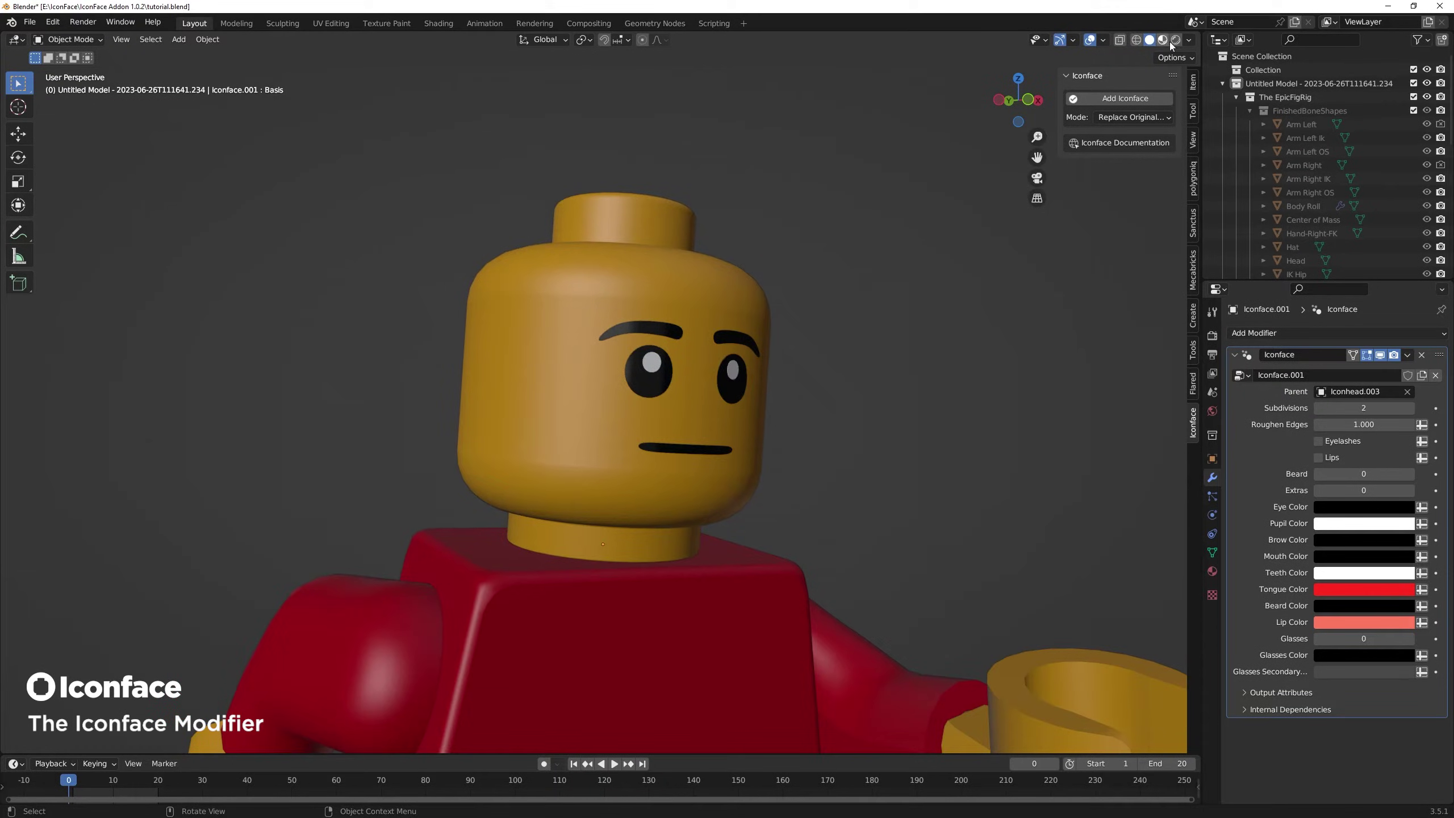
pyautogui.click(1175, 40)
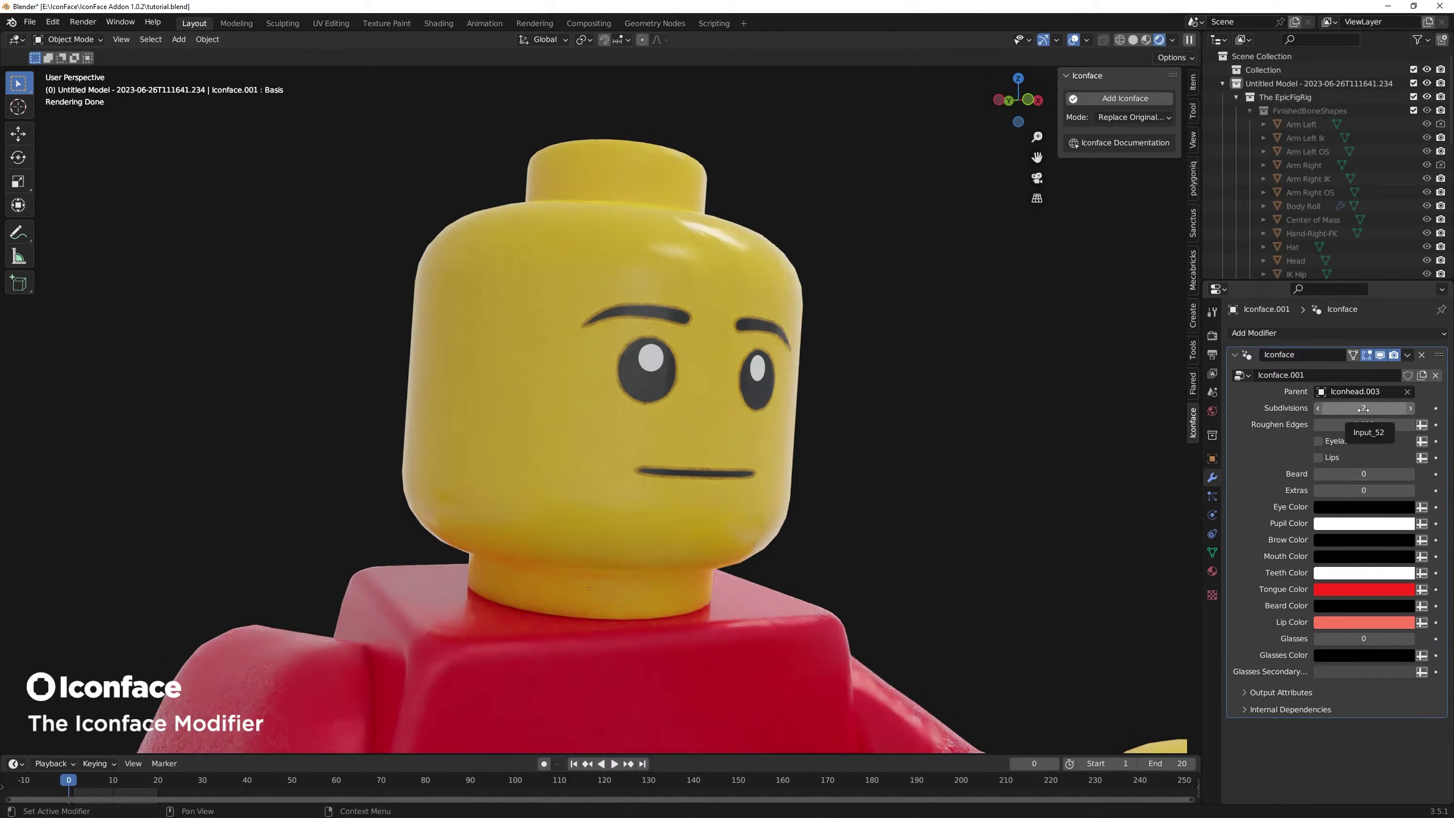
pyautogui.click(1154, 118)
pyautogui.click(1152, 118)
pyautogui.hotkey('shift', 'z')
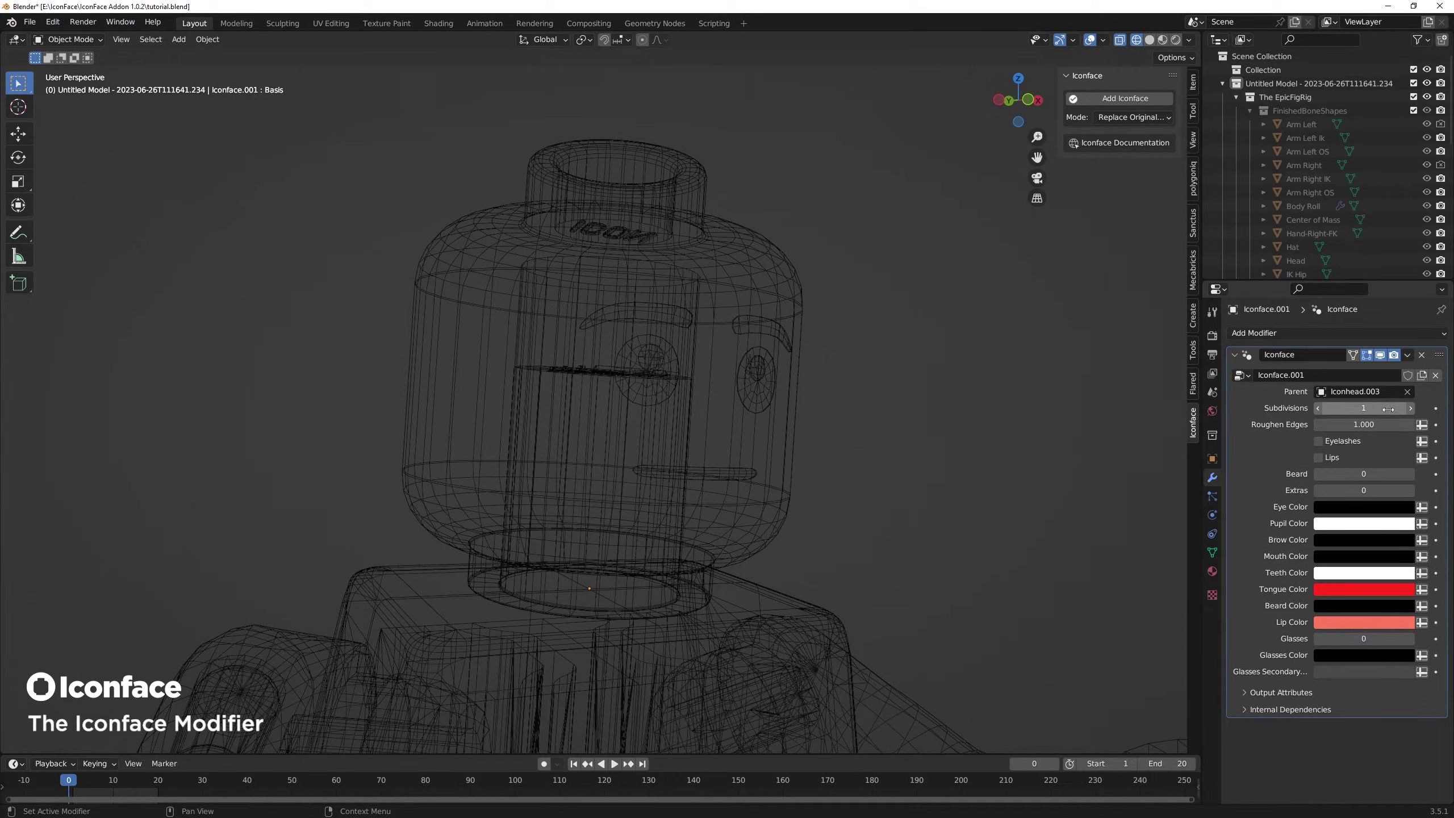
pyautogui.click(1410, 408)
pyautogui.hotkey('shift', 'z')
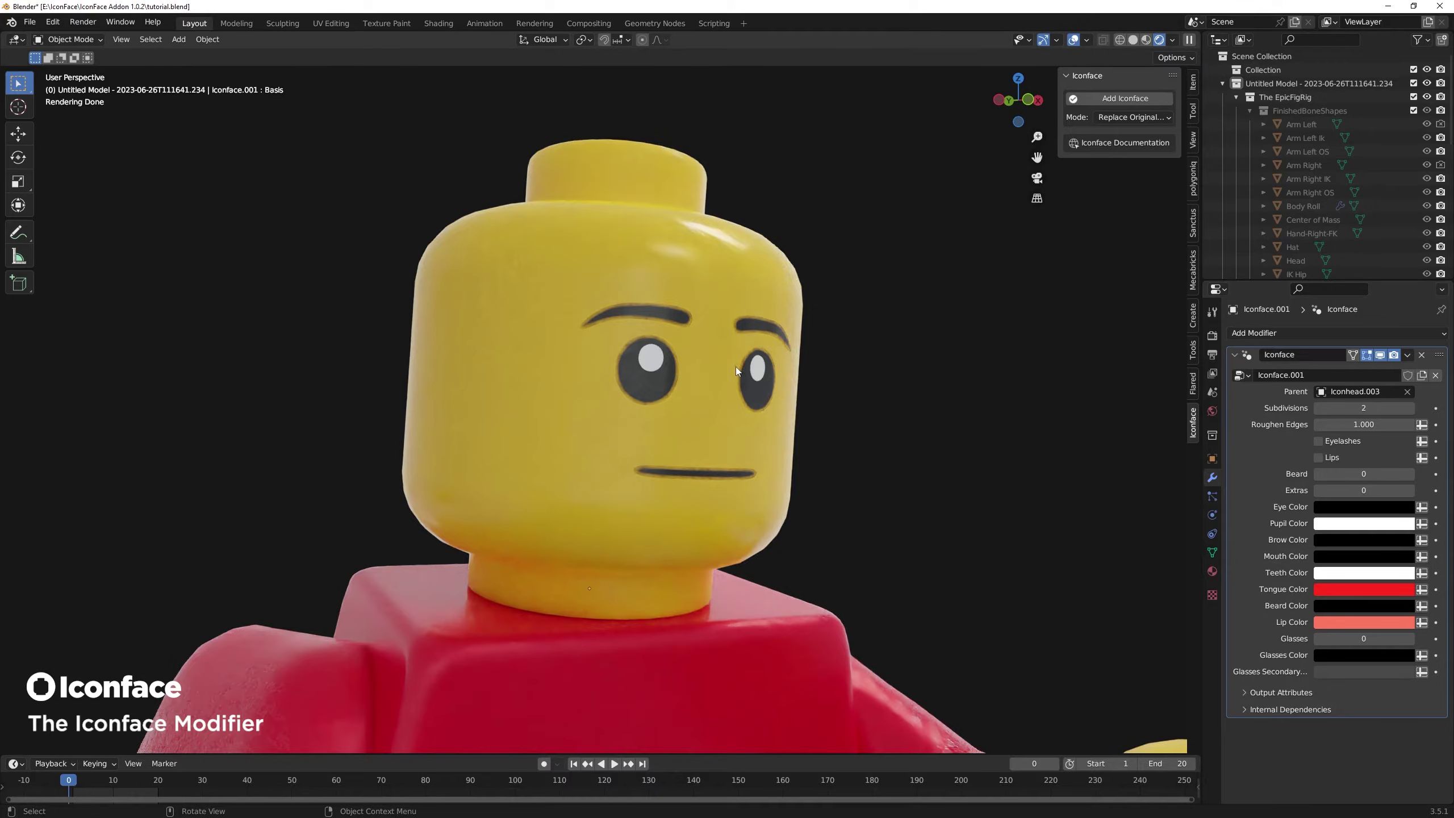
pyautogui.moveTo(1364, 424)
pyautogui.mouseDown()
pyautogui.moveTo(1317, 424)
pyautogui.moveTo(1390, 424)
pyautogui.mouseUp()
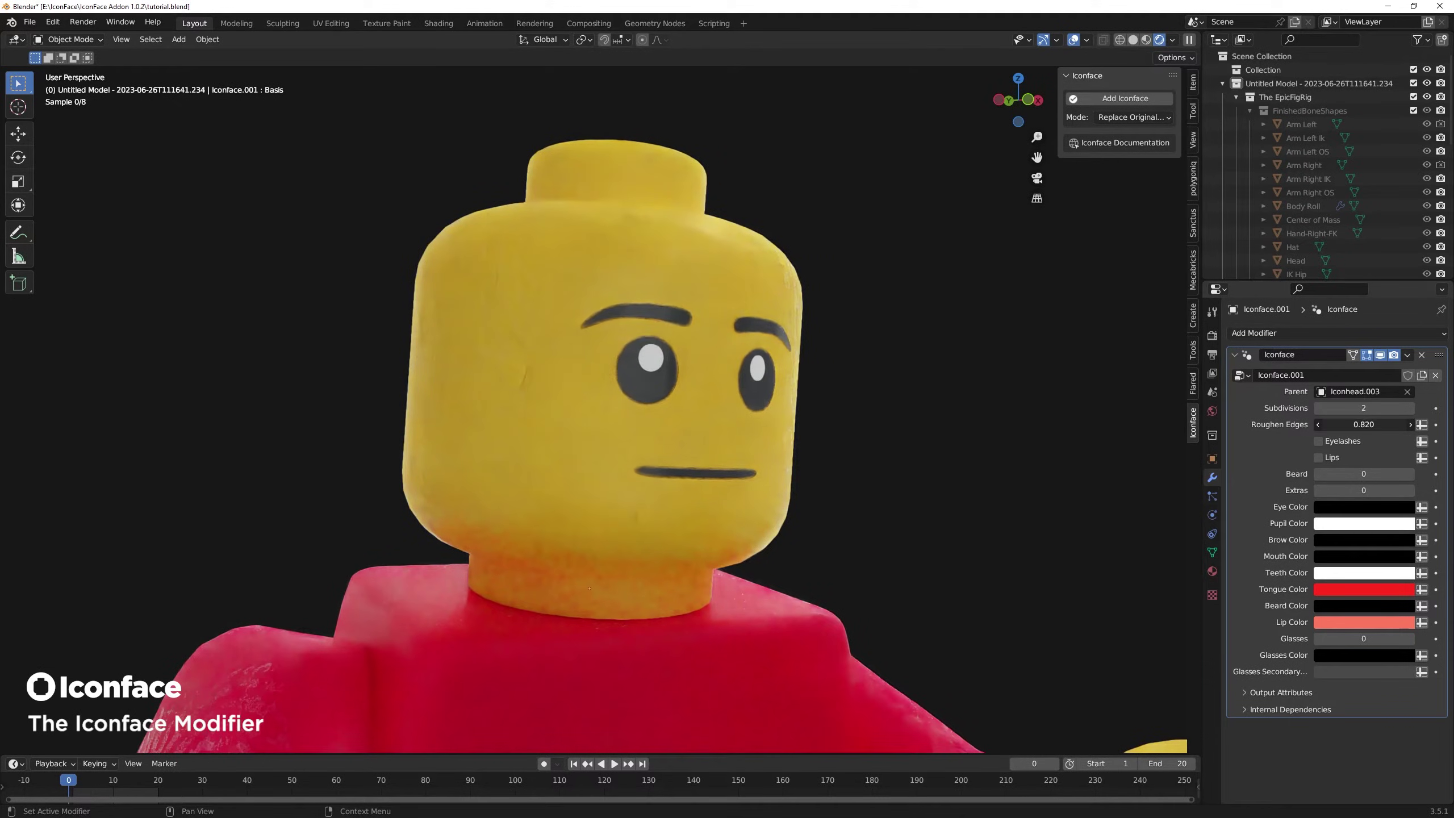
pyautogui.moveTo(1390, 424)
pyautogui.mouseDown()
pyautogui.moveTo(1413, 425)
pyautogui.moveTo(1376, 437)
pyautogui.mouseUp()
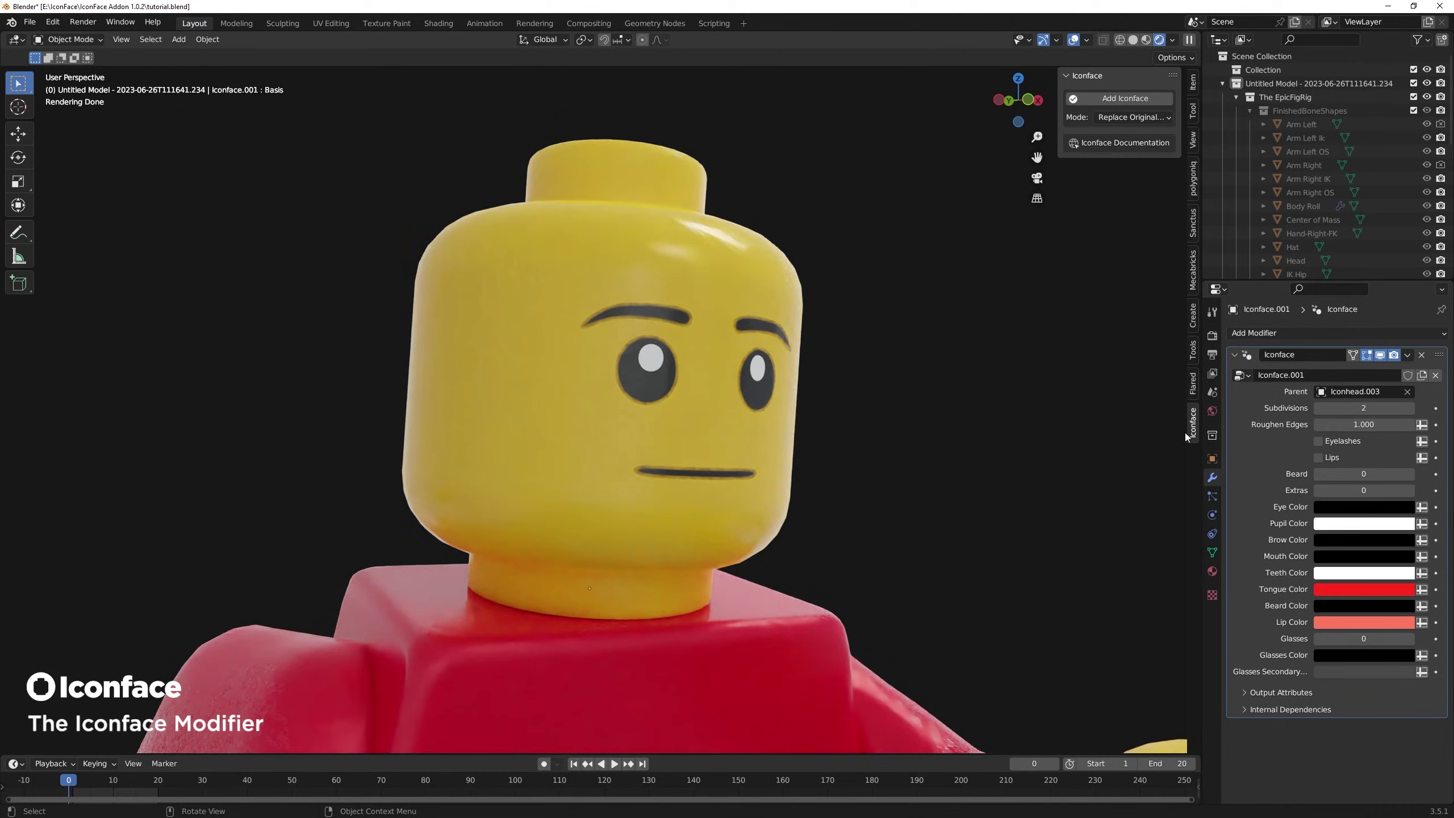
pyautogui.click(1318, 441)
pyautogui.click(1319, 458)
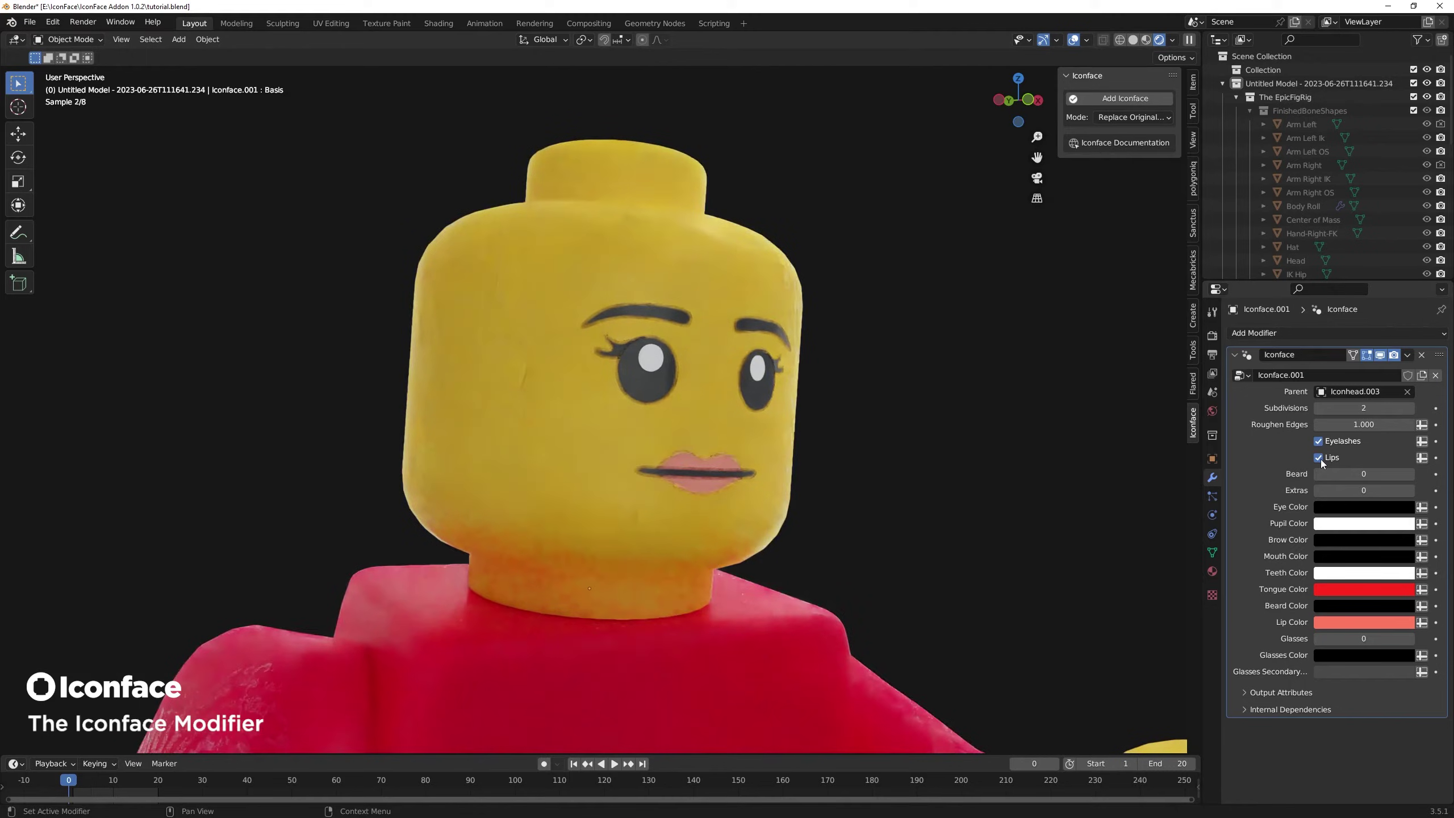
pyautogui.click(1212, 552)
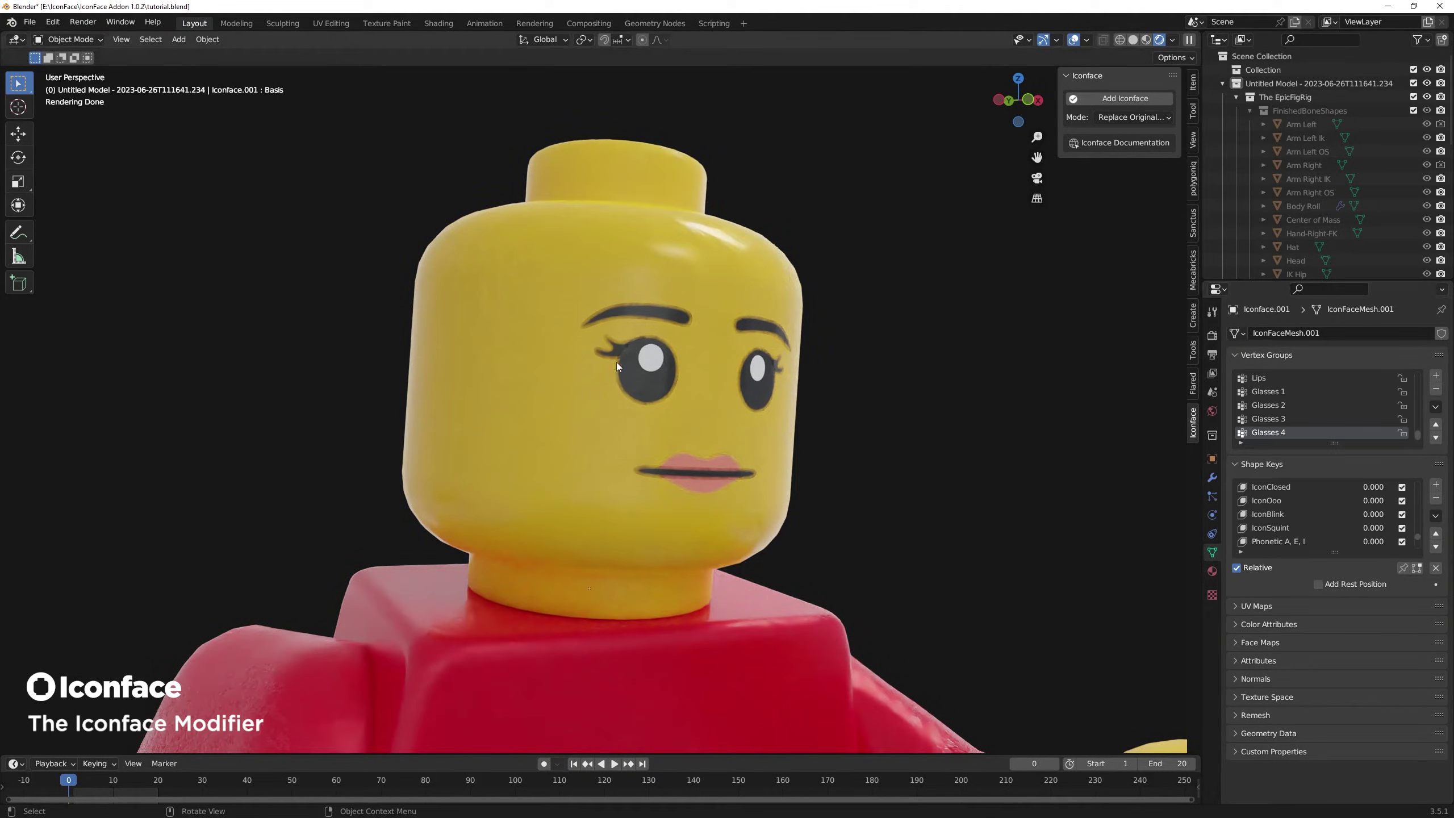
pyautogui.moveTo(1373, 514); pyautogui.dragTo(1442, 514)
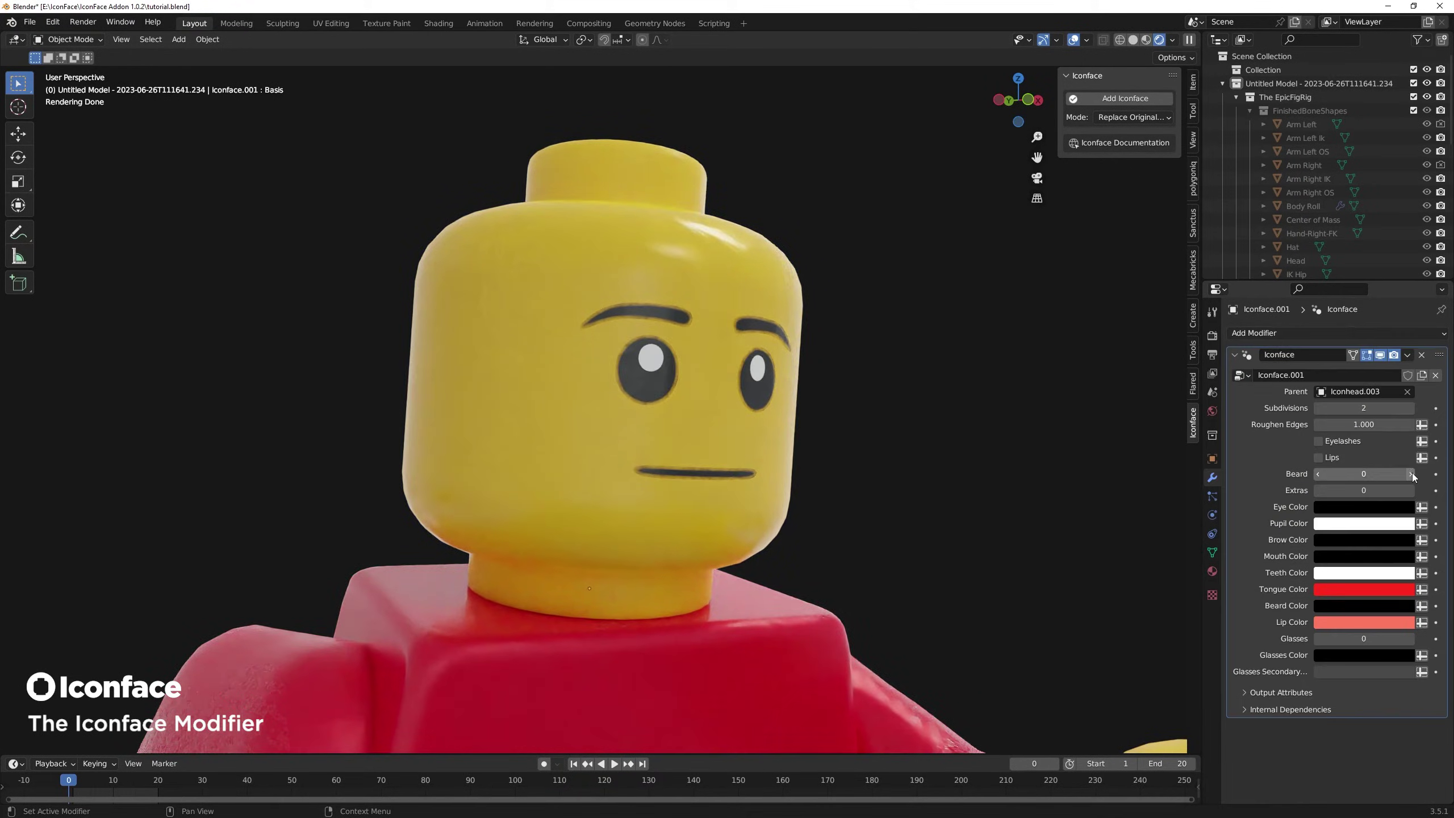
pyautogui.click(1412, 473)
pyautogui.click(1412, 473)
pyautogui.click(1412, 473)
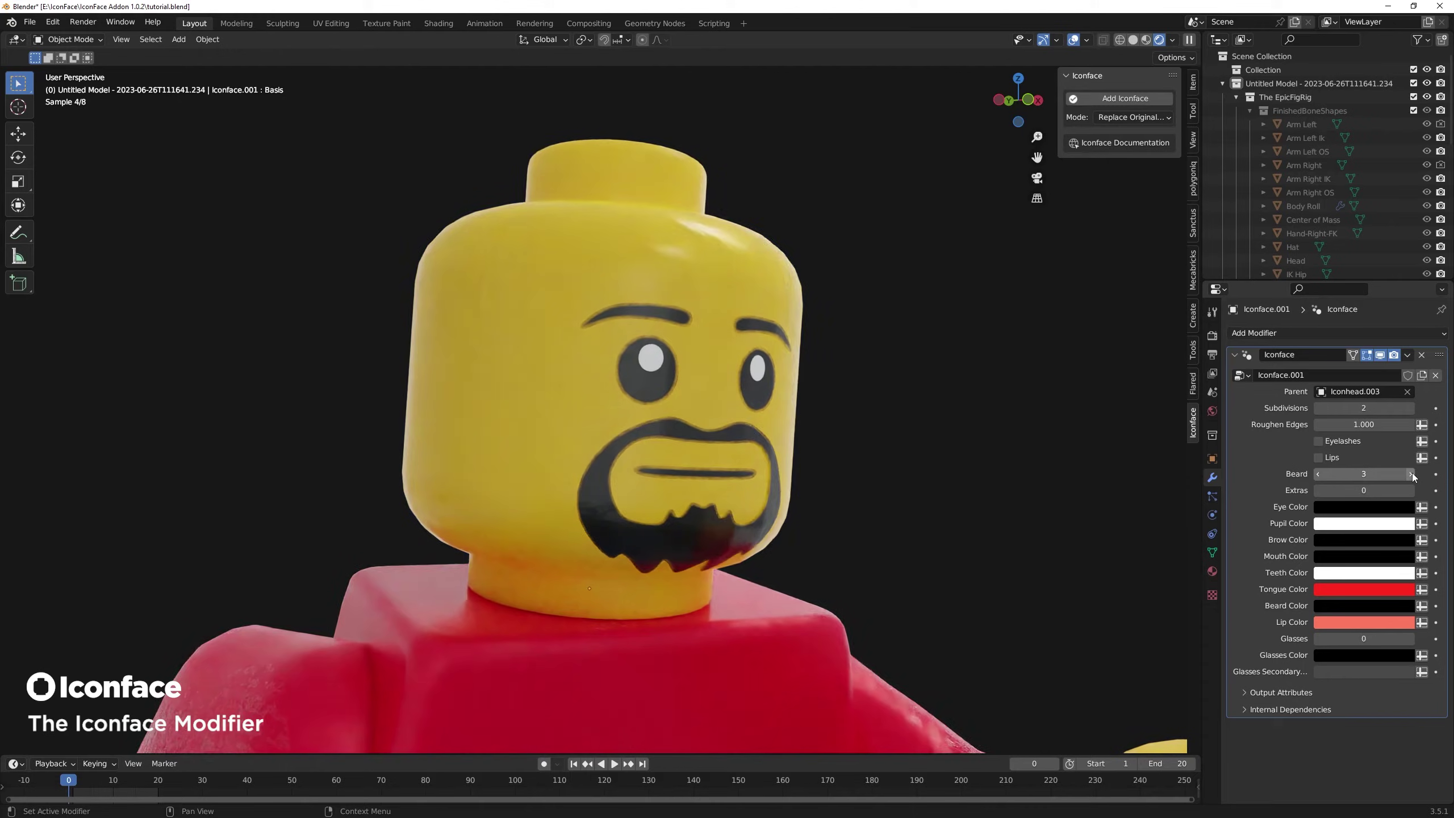
pyautogui.click(1412, 473)
pyautogui.press('BackSpace')
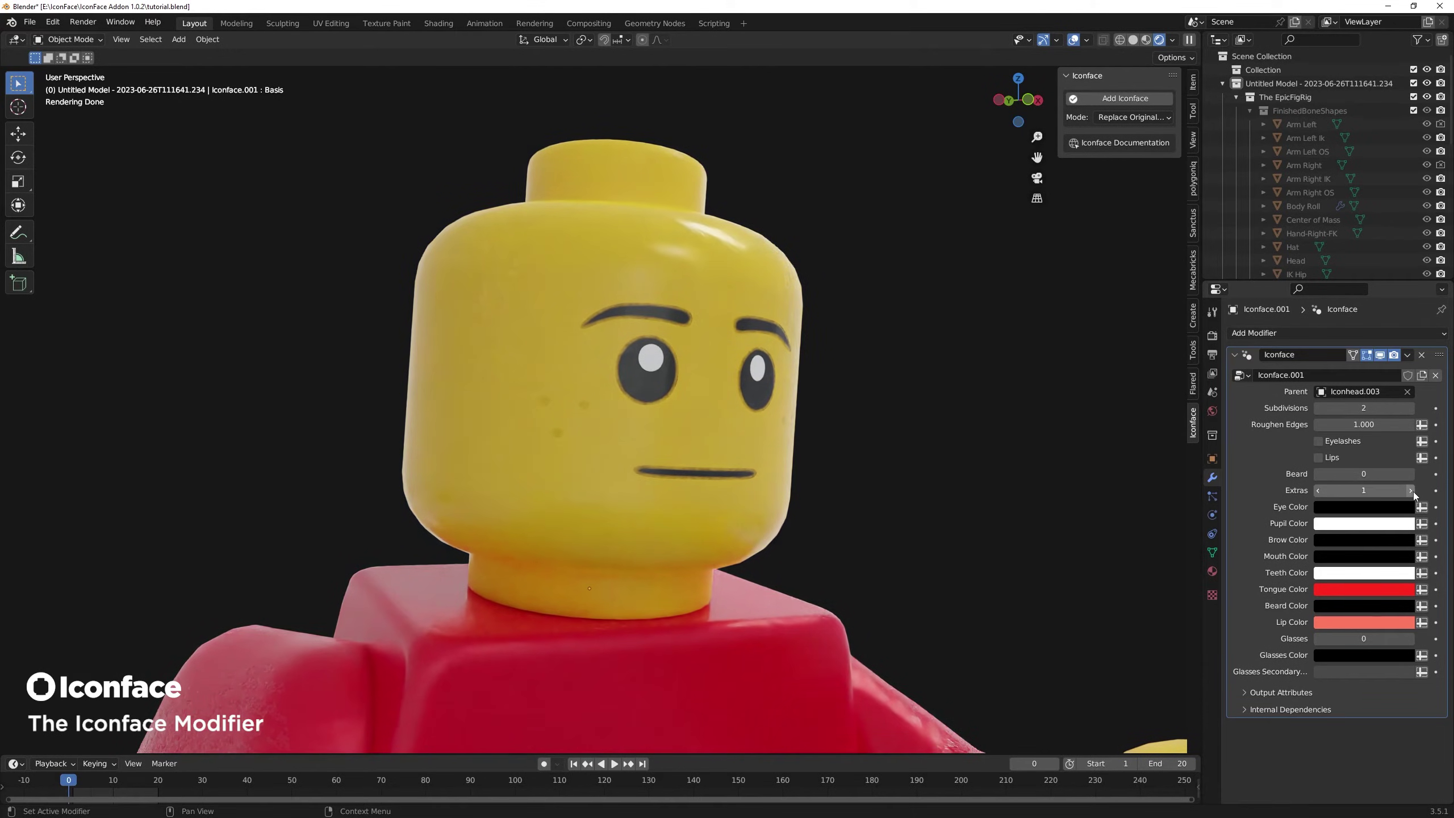
pyautogui.click(1412, 489)
pyautogui.click(1410, 490)
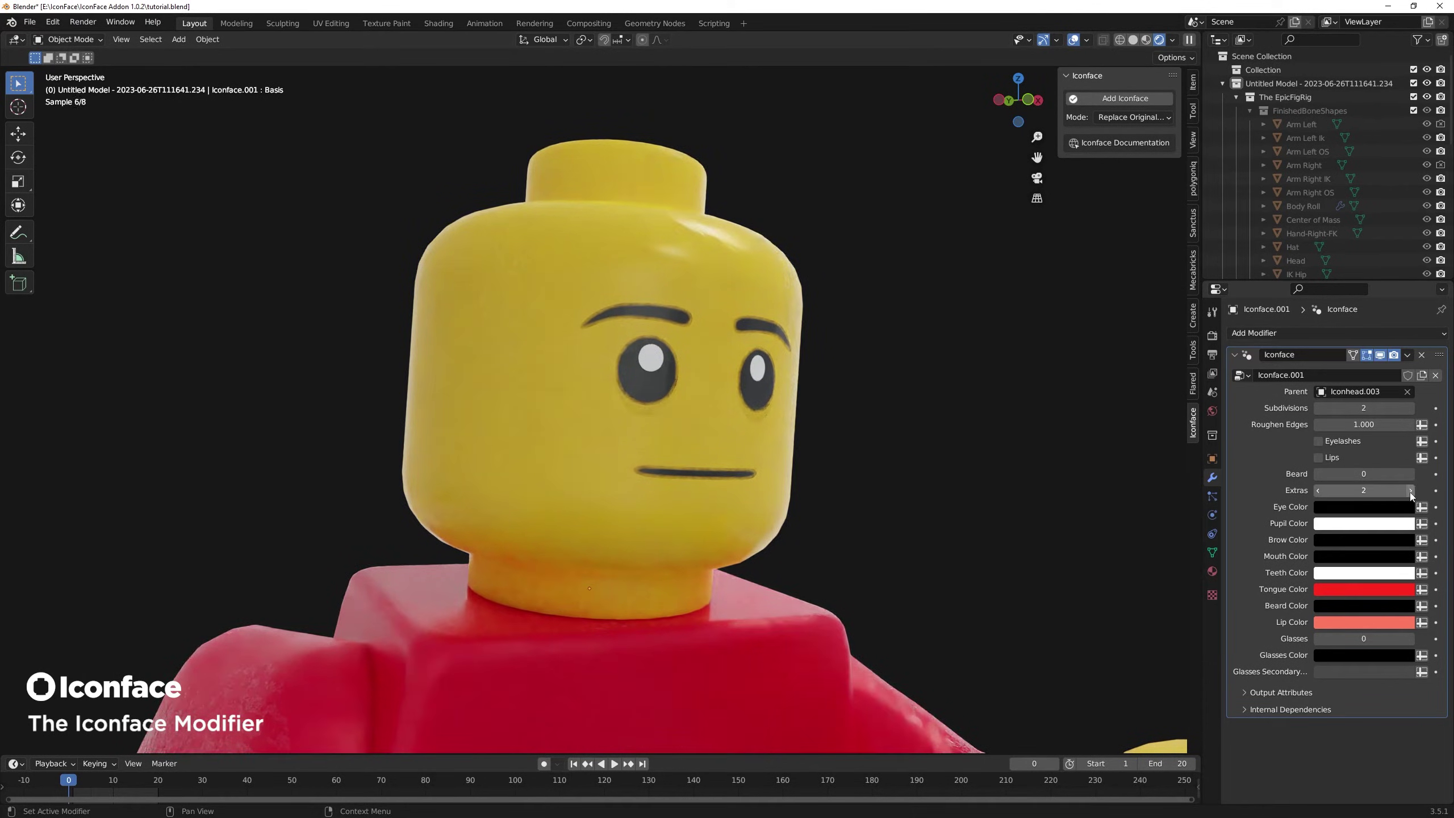
pyautogui.click(1410, 491)
pyautogui.hotkey('ctrl', 'z')
pyautogui.hotkey('ctrl', 'z')
pyautogui.hotkey('ctrl', 'z')
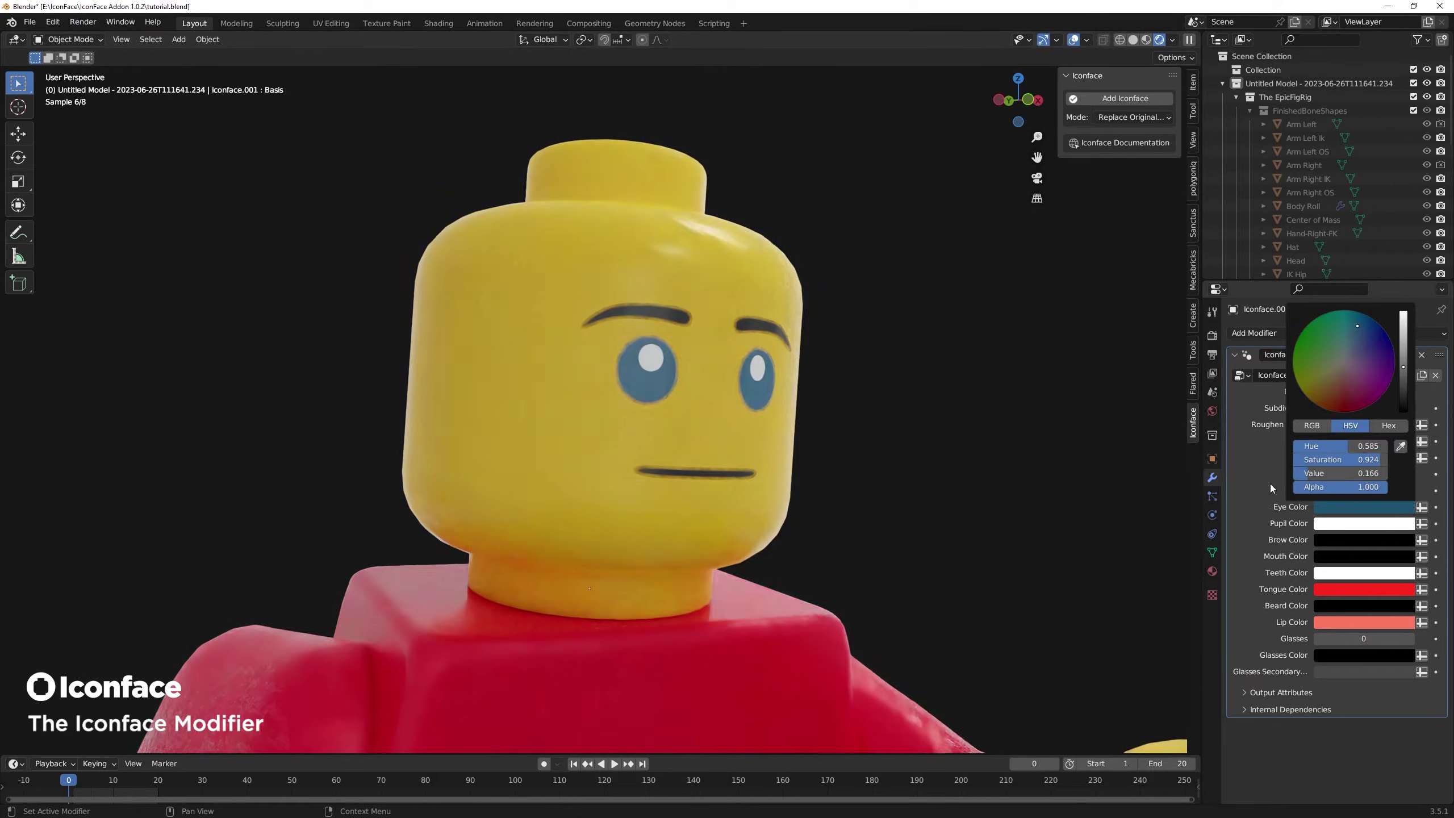
pyautogui.moveTo(1344, 395); pyautogui.dragTo(1378, 378)
pyautogui.click(1364, 539)
pyautogui.click(1363, 556)
pyautogui.moveTo(1403, 366); pyautogui.dragTo(1403, 430)
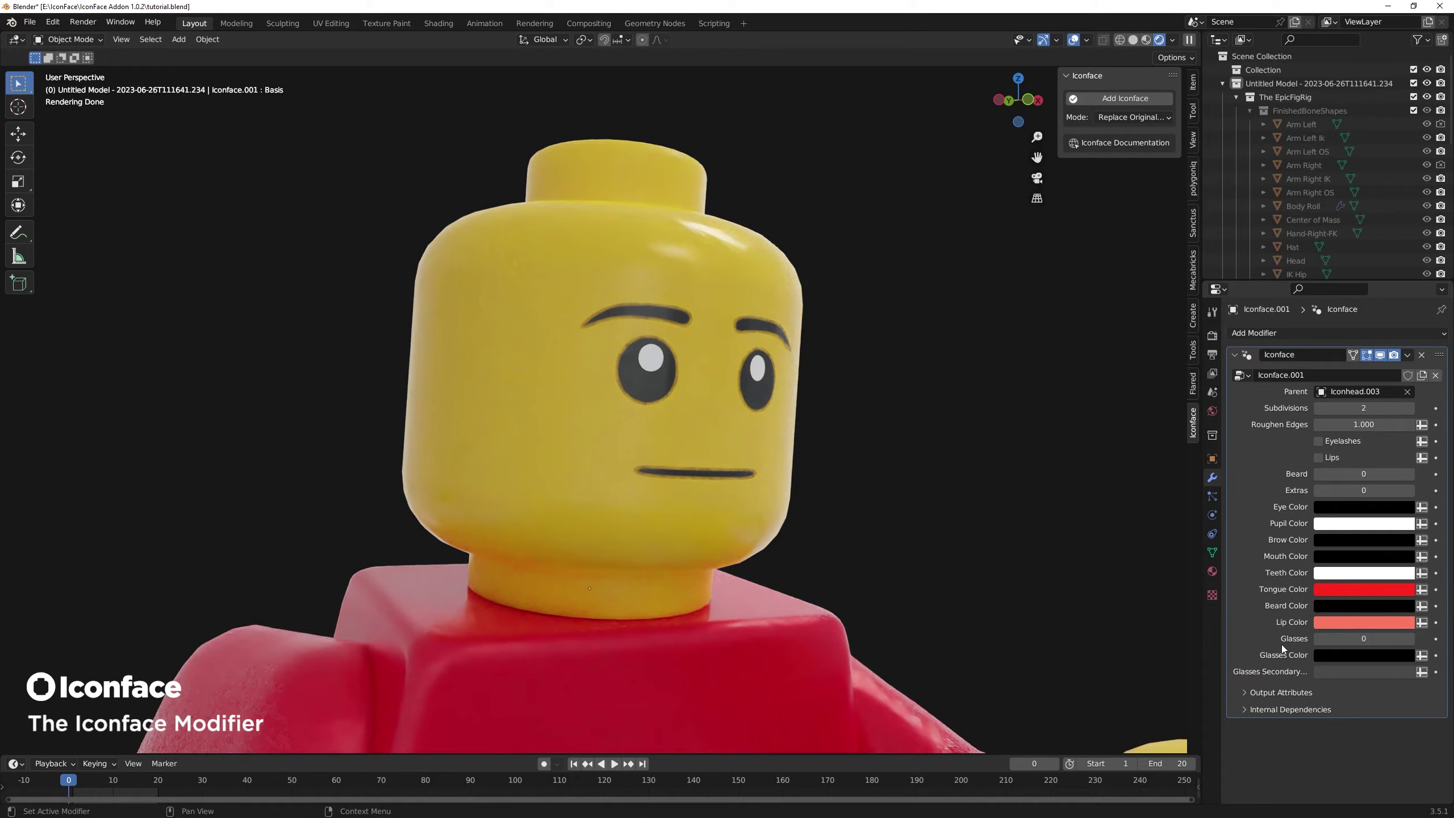
# Give the face round glasses with a grey frame and partly transparent blue lenses.
pyautogui.click(1408, 638)
pyautogui.click(1407, 638)
pyautogui.click(1408, 638)
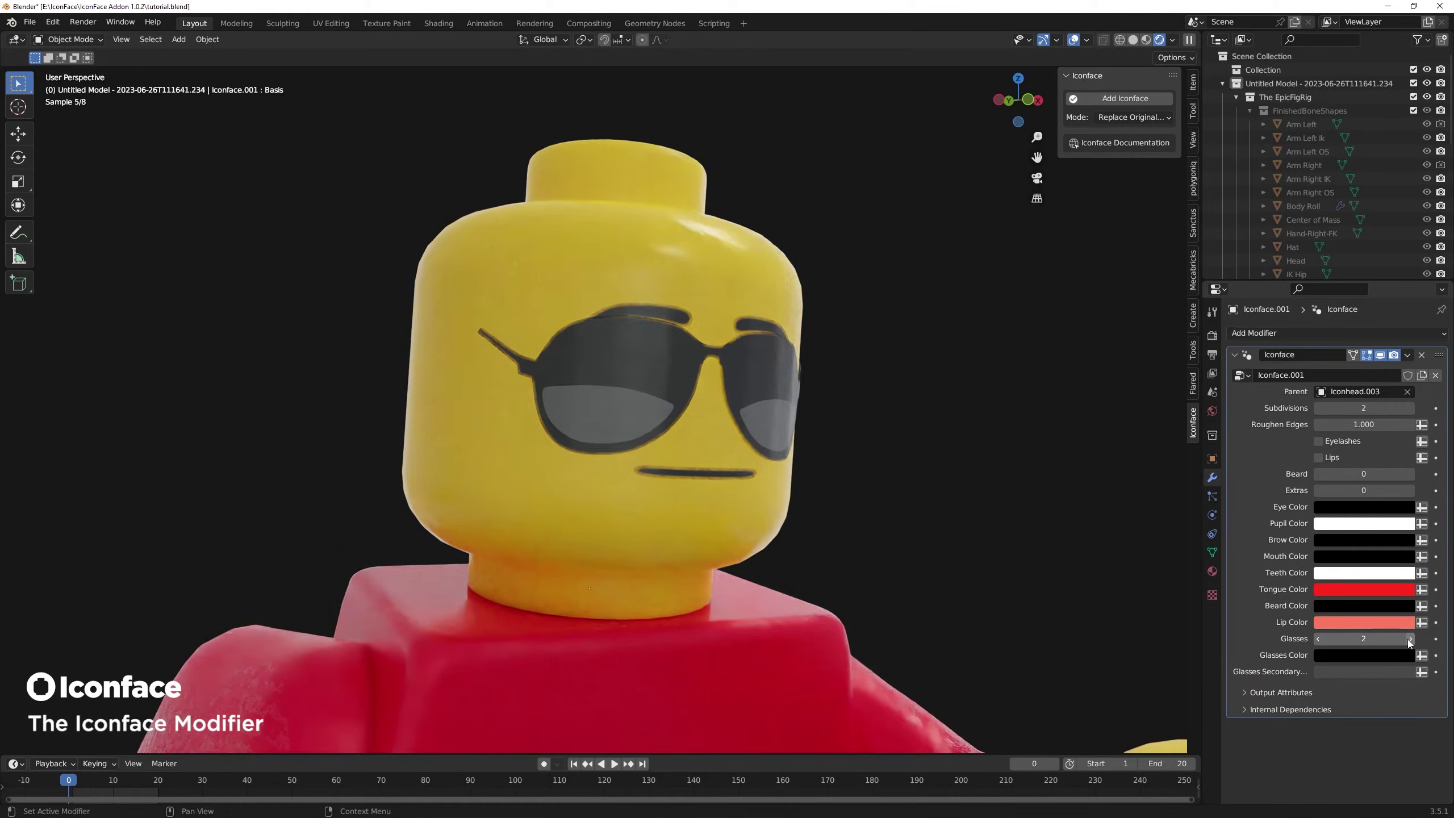
pyautogui.click(1374, 655)
pyautogui.moveTo(1402, 559); pyautogui.dragTo(1403, 487)
pyautogui.click(1362, 671)
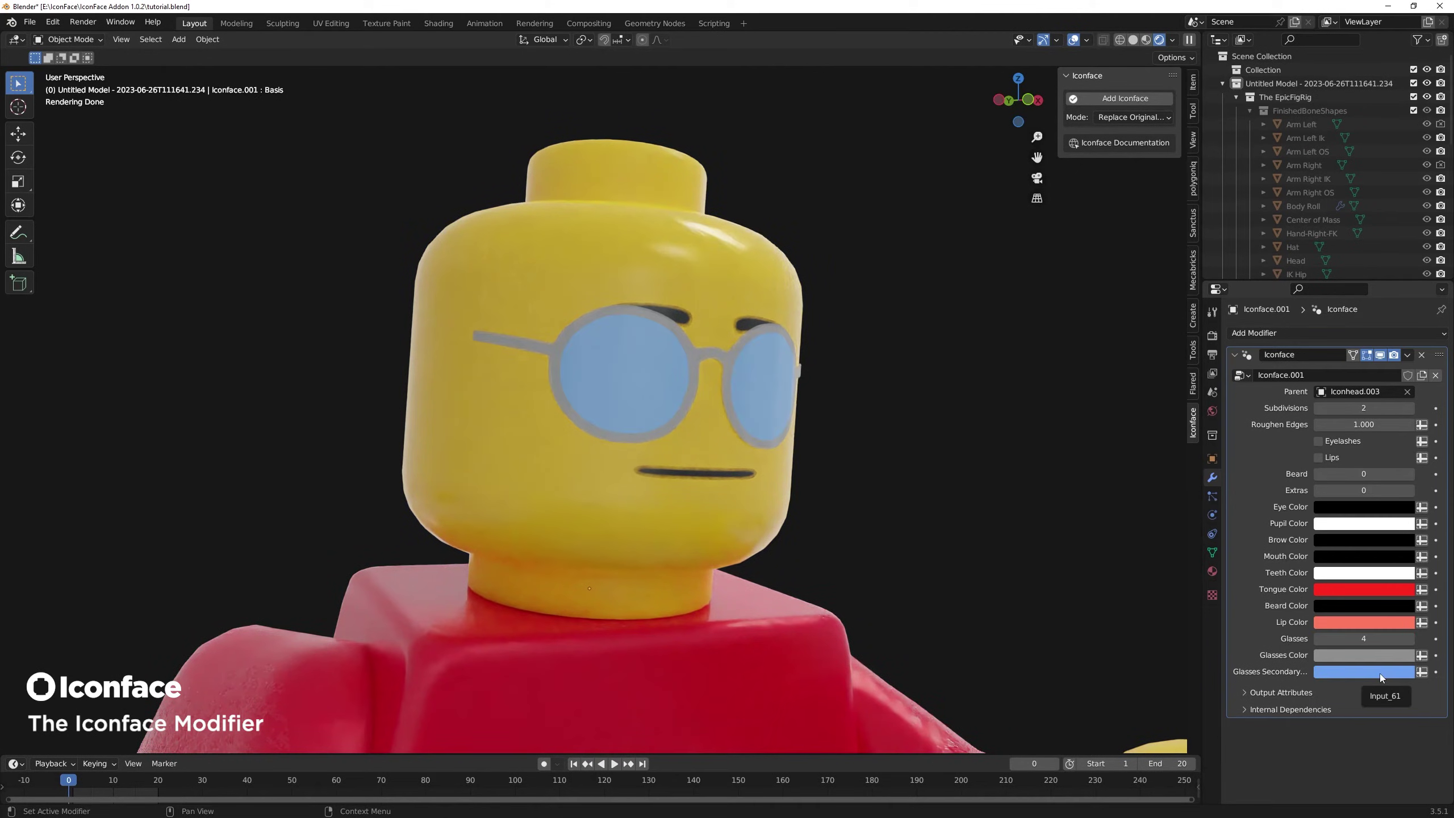
pyautogui.click(1379, 673)
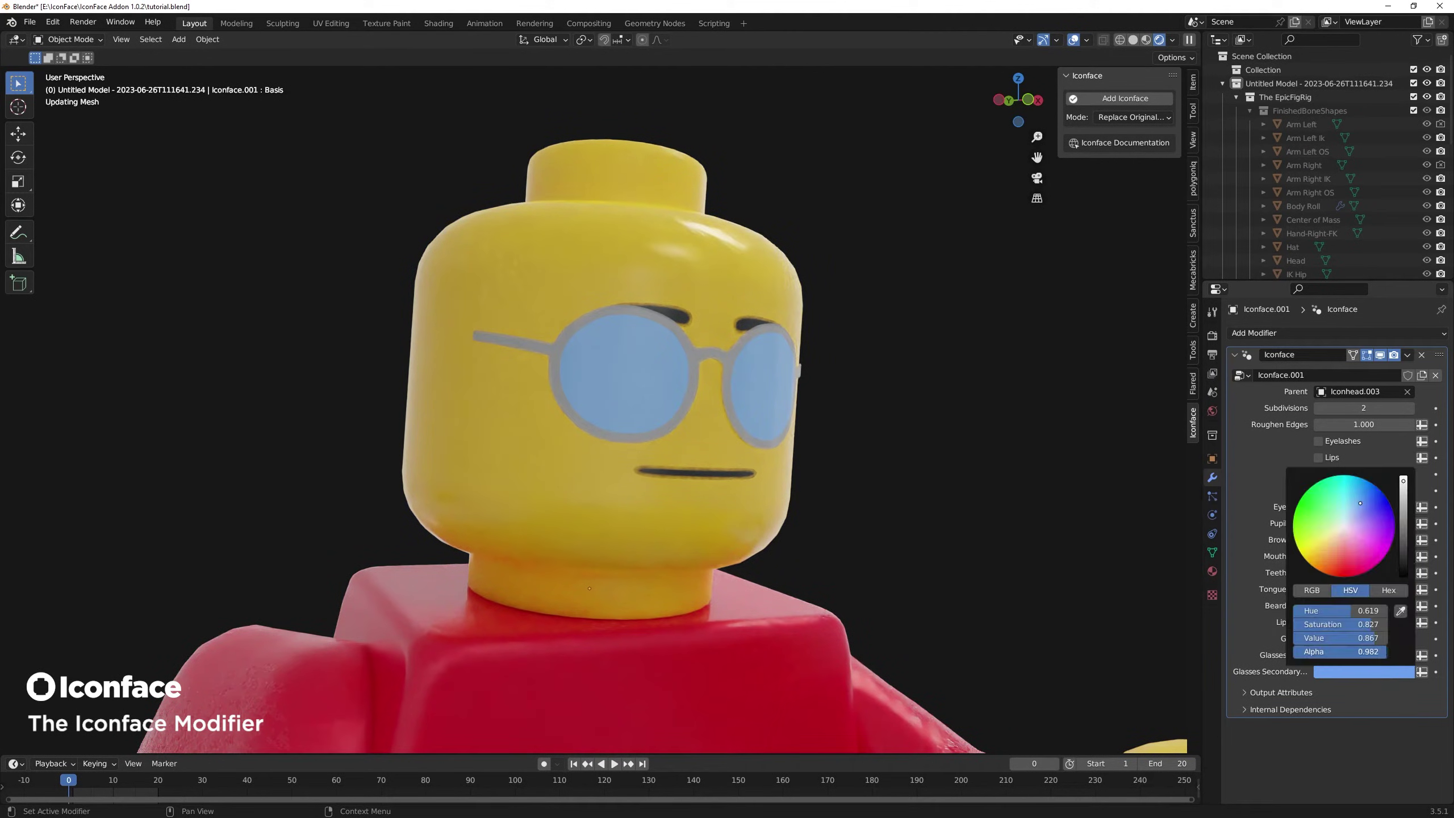
pyautogui.moveTo(1381, 655); pyautogui.dragTo(1339, 652)
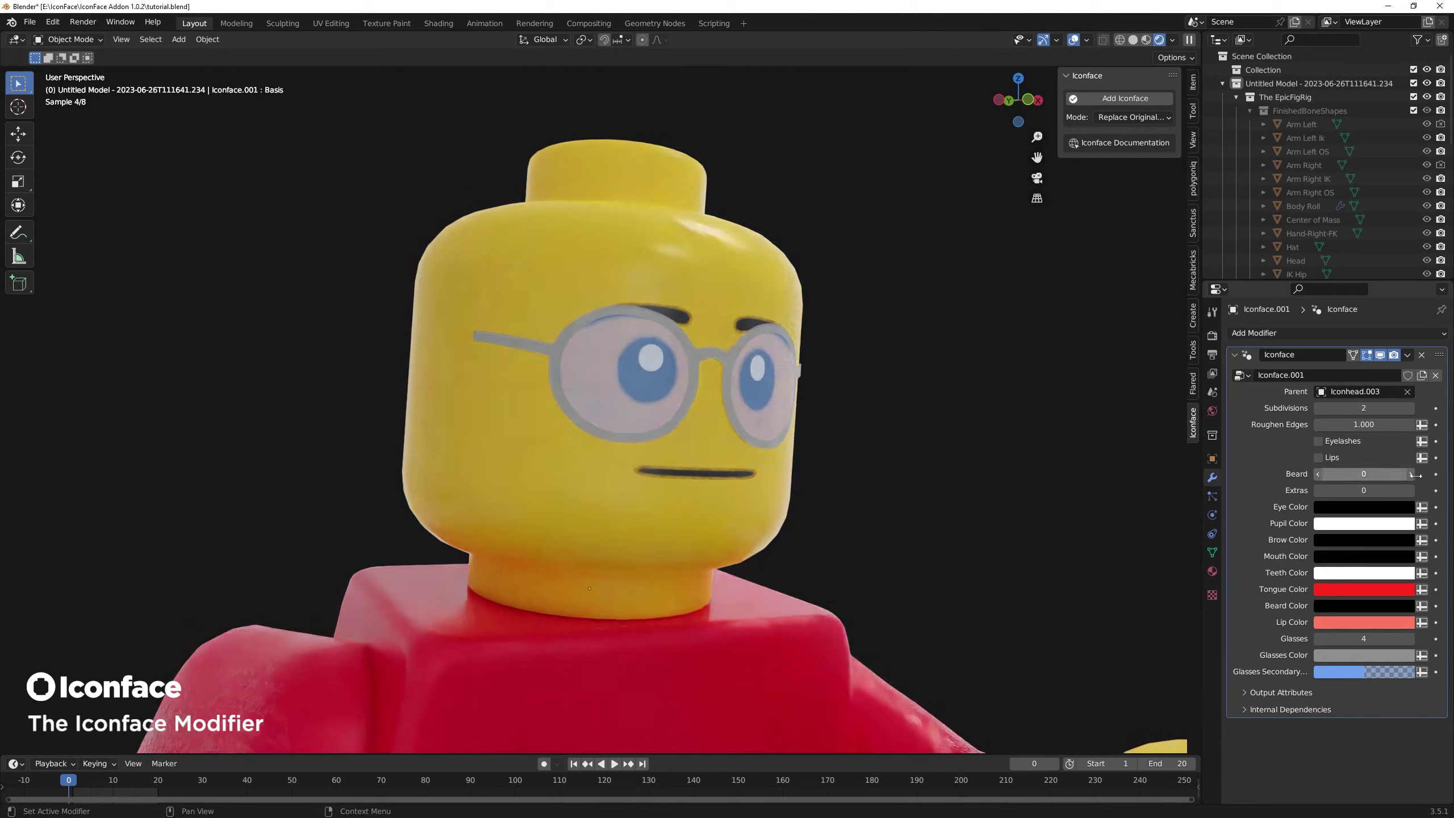
# Try beard styles up to a full beard, then set the Phonetic TH shape key to 0.615.
pyautogui.click(1409, 478)
pyautogui.click(1408, 476)
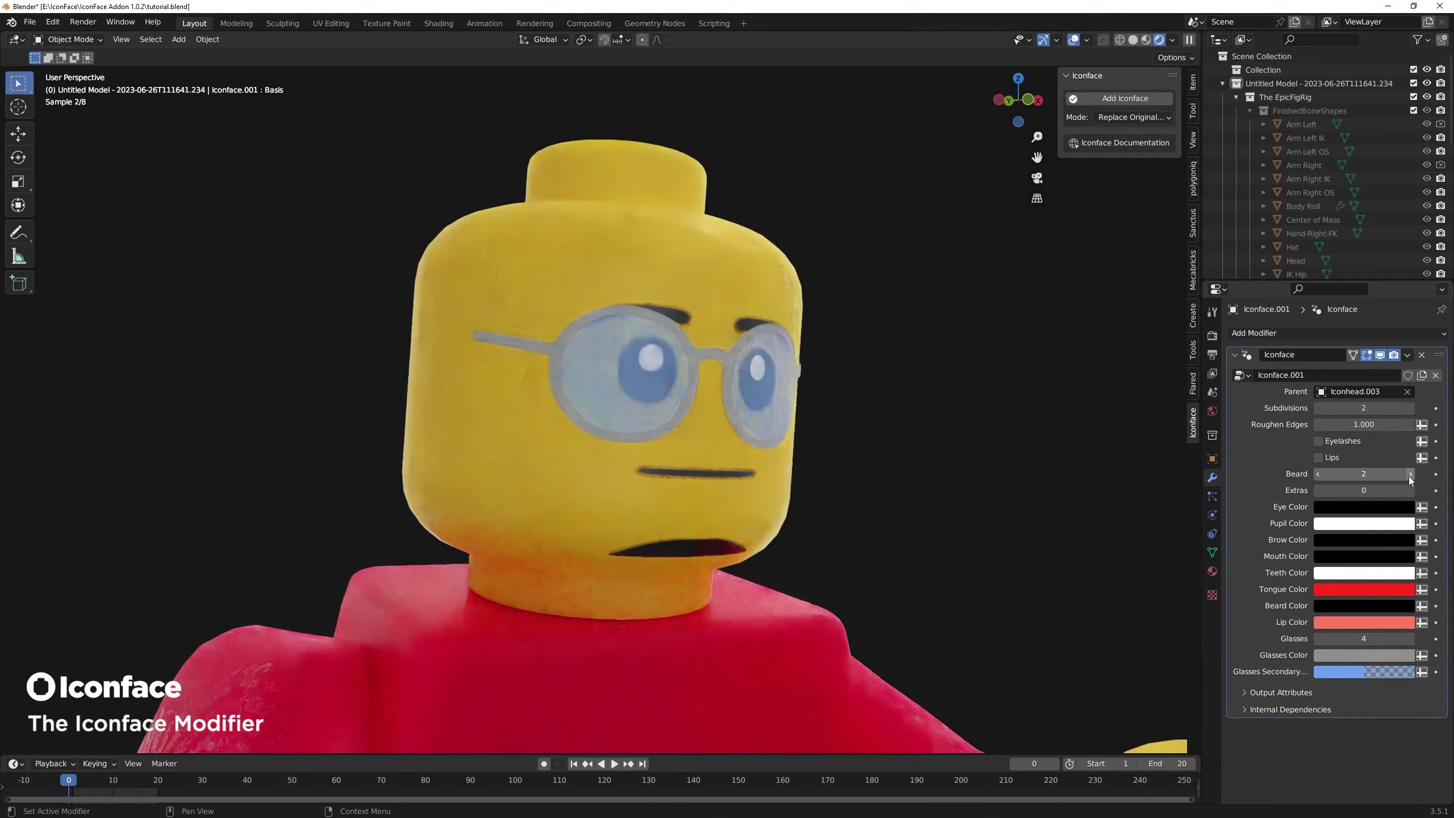
pyautogui.click(1409, 476)
pyautogui.click(1408, 477)
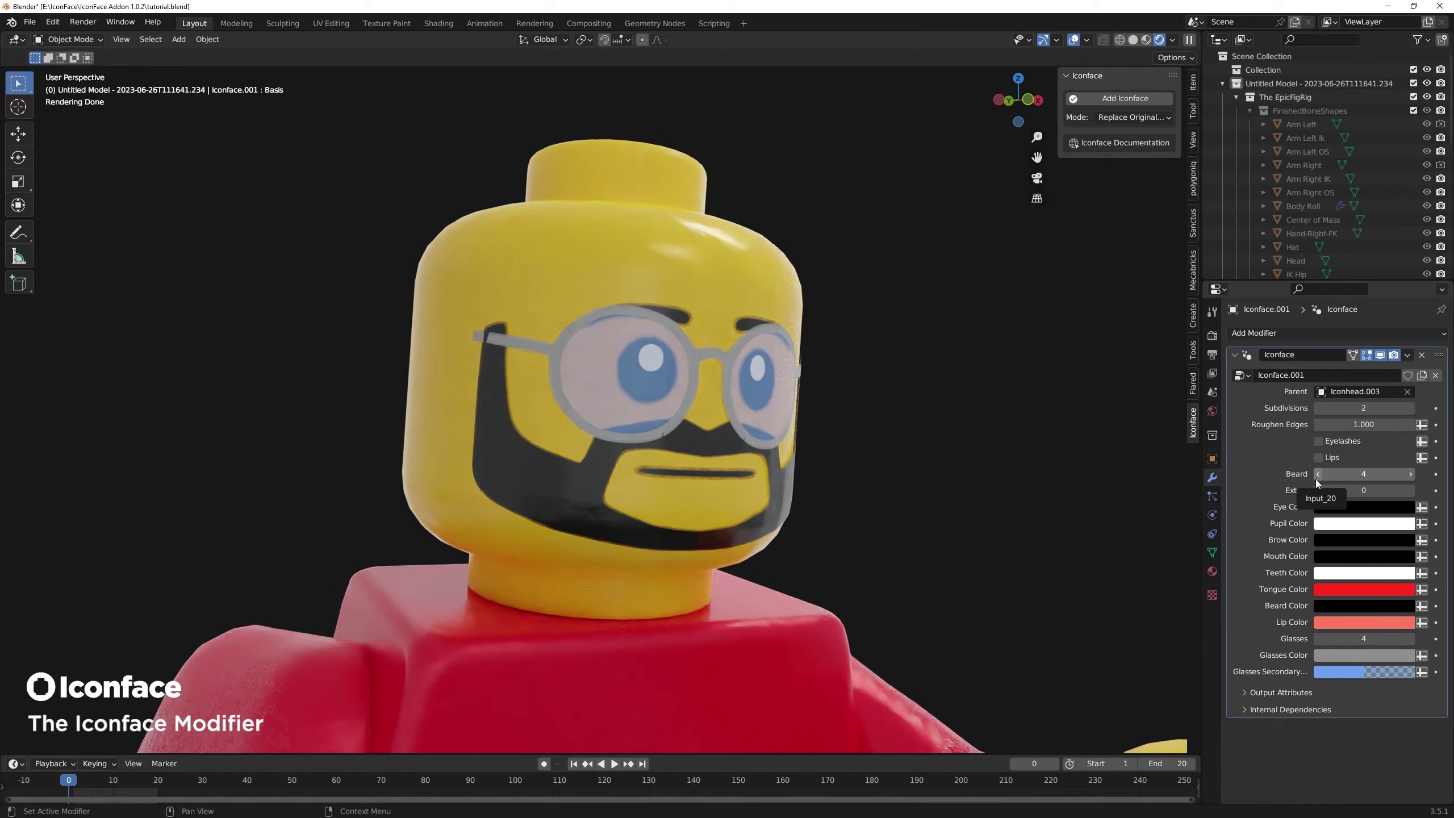
pyautogui.keyDown('ctrl'); pyautogui.scroll(-4, 1315, 479); pyautogui.keyUp('ctrl')
pyautogui.keyDown('ctrl'); pyautogui.scroll(2, 1316, 493); pyautogui.keyUp('ctrl')
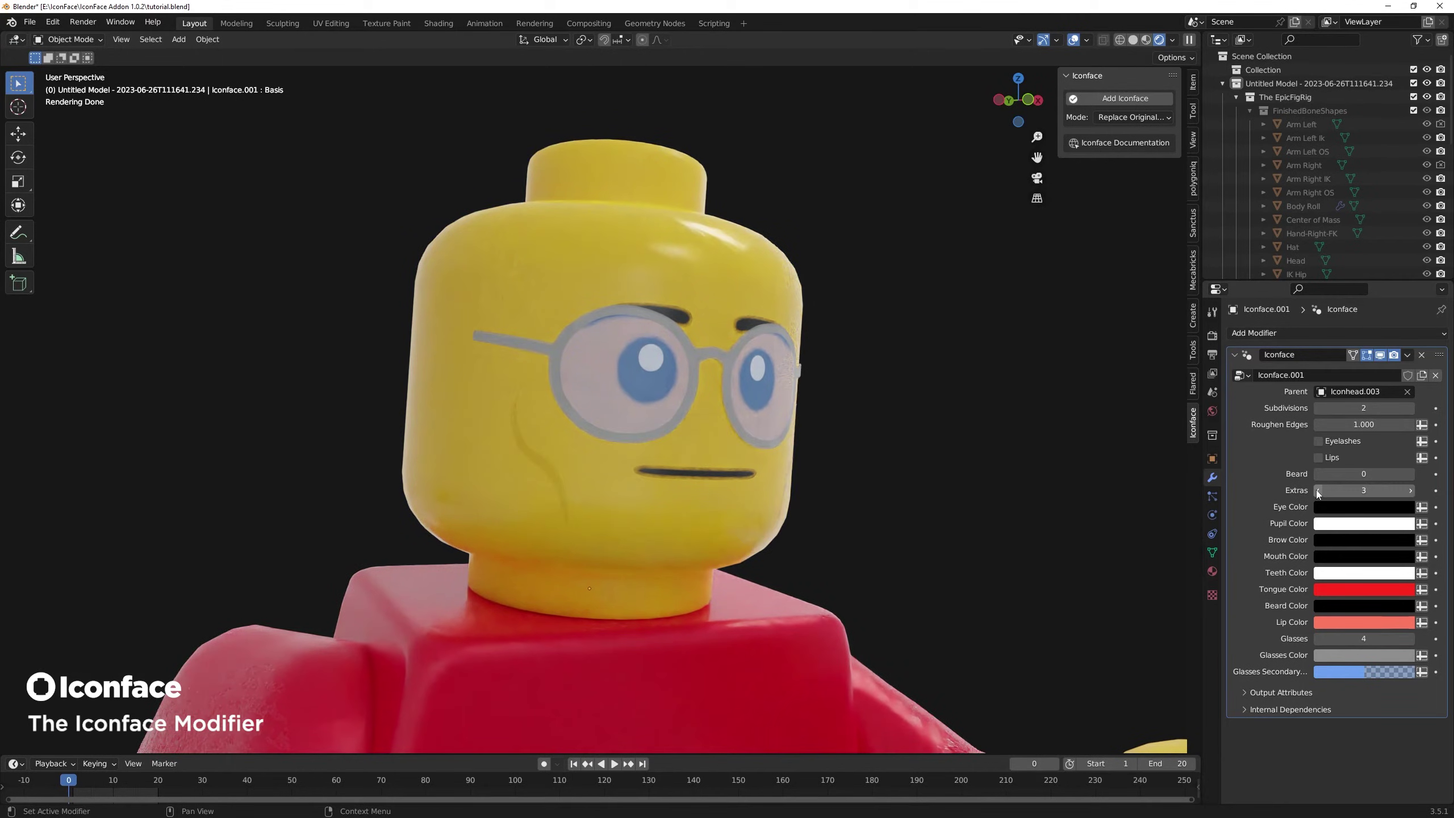
pyautogui.keyDown('ctrl'); pyautogui.scroll(-2, 1317, 494); pyautogui.keyUp('ctrl')
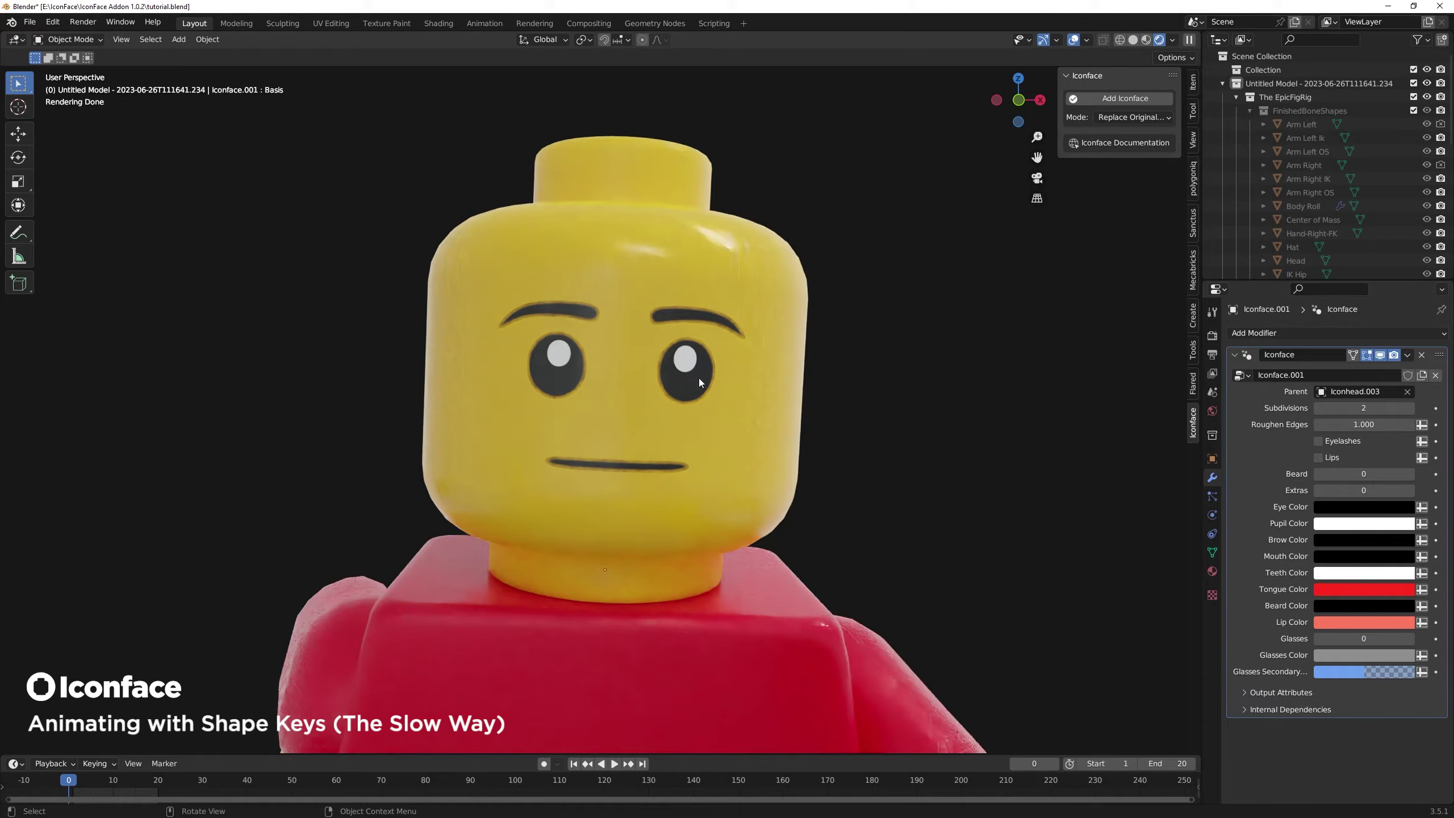
pyautogui.click(1212, 553)
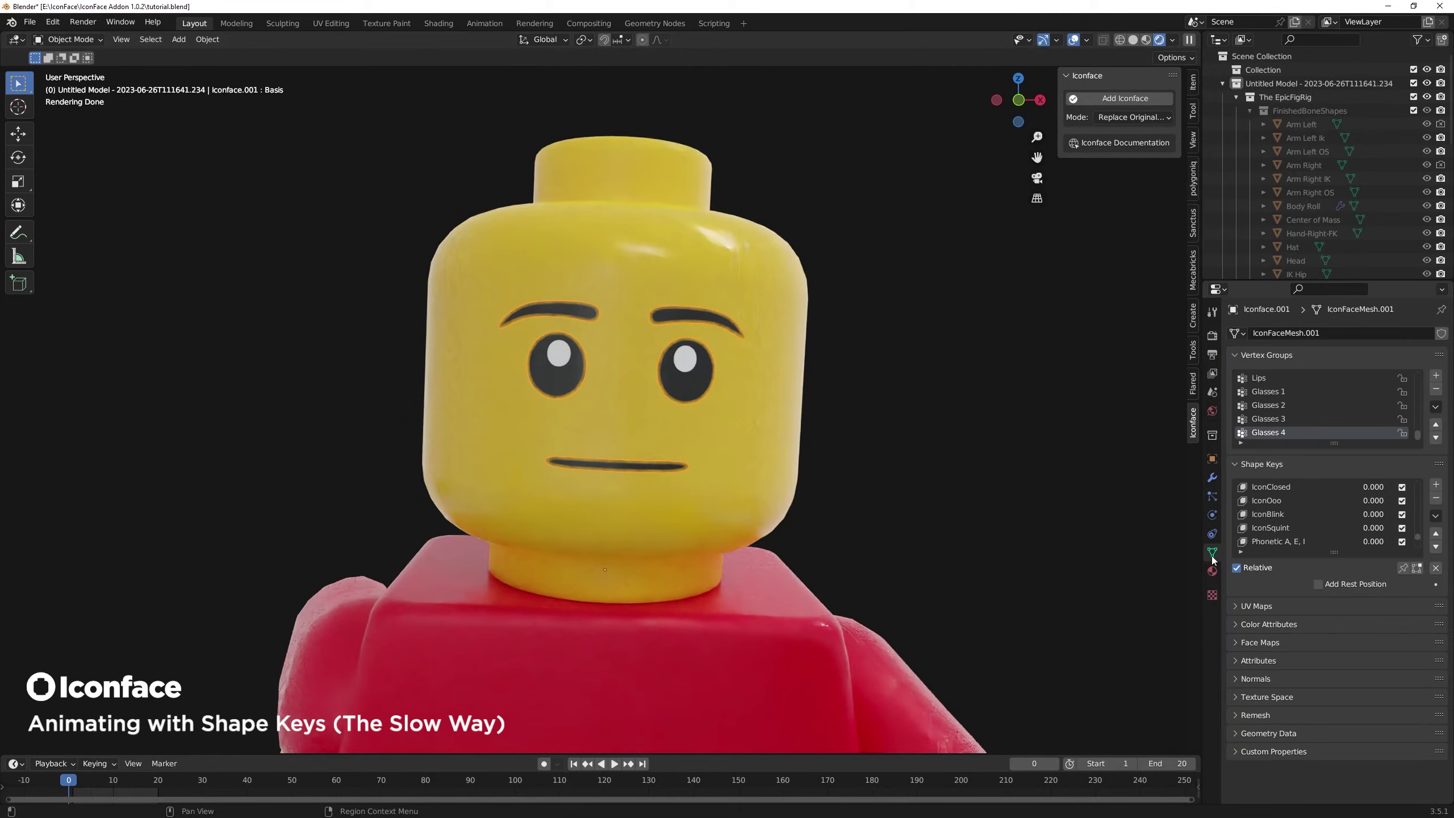
pyautogui.moveTo(1416, 537); pyautogui.dragTo(1377, 503)
# Key IconFear at 0 on frame 0 and 1 on frame 5, then play it back.
pyautogui.scroll(-10, 1374, 516)
pyautogui.scroll(-5, 1376, 504)
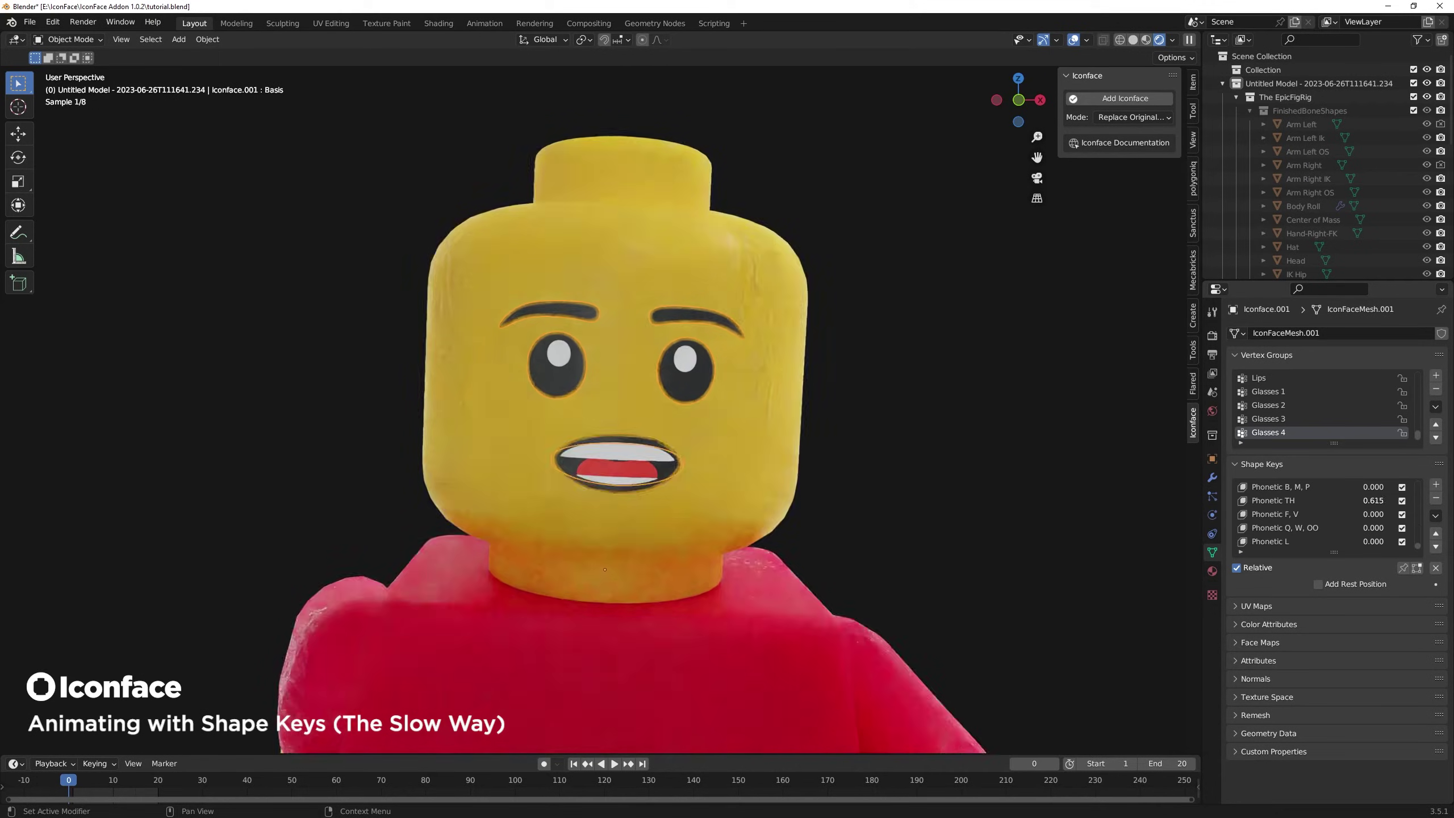
pyautogui.moveTo(1374, 514); pyautogui.dragTo(1402, 514)
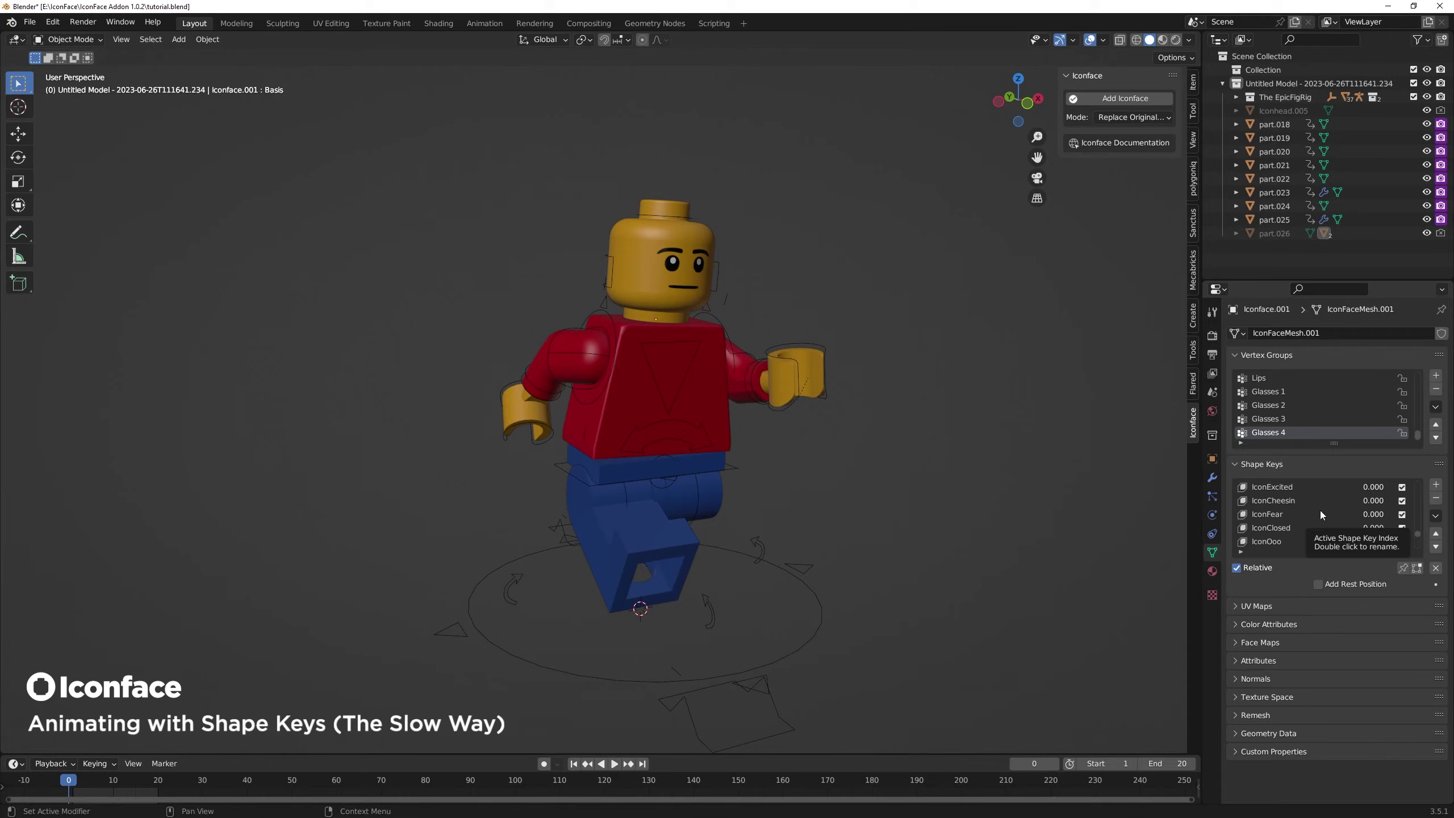
pyautogui.moveTo(1373, 514)
pyautogui.mouseDown()
pyautogui.moveTo(1402, 514)
pyautogui.moveTo(1373, 514)
pyautogui.mouseUp()
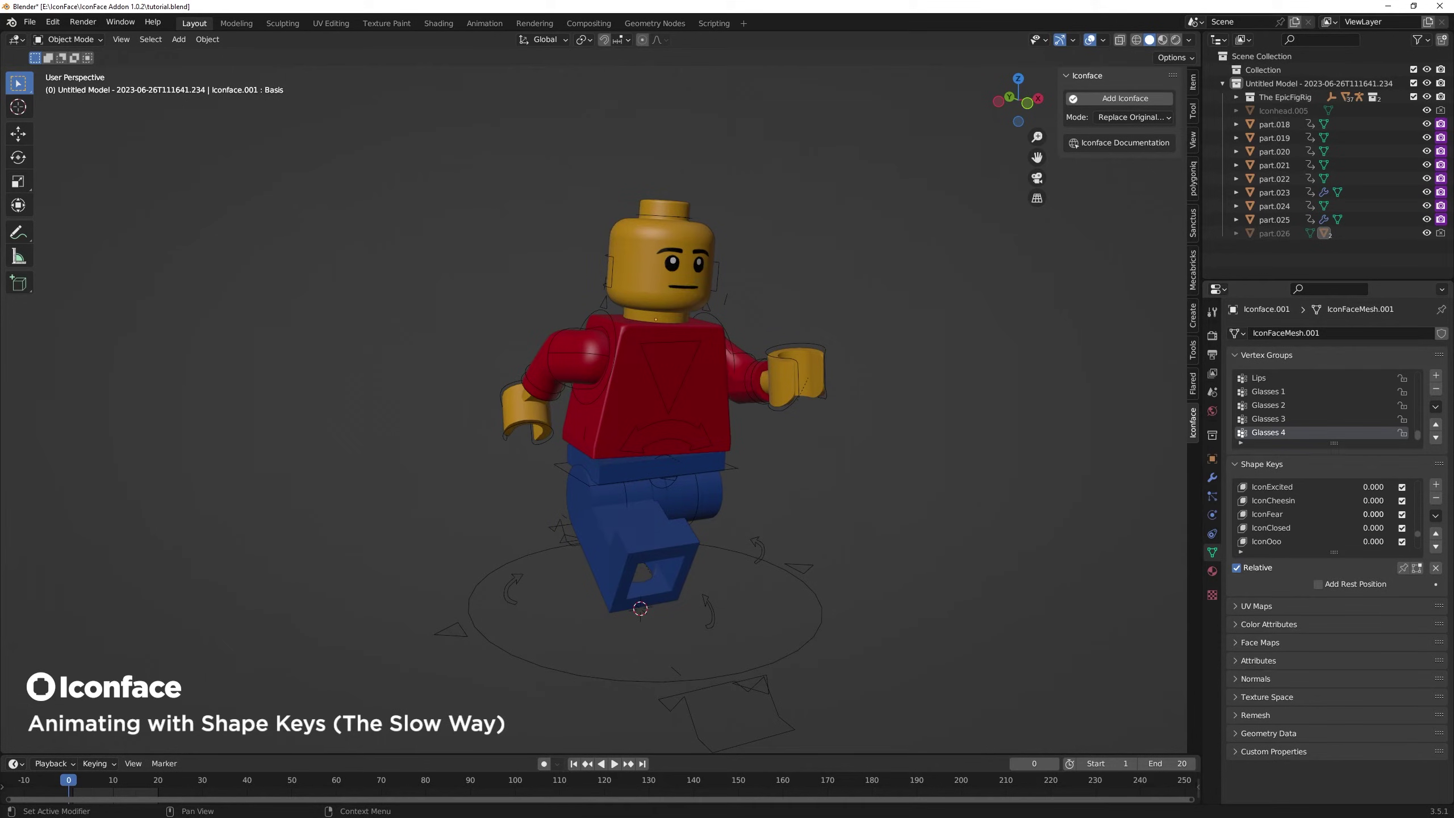
pyautogui.press('i')
pyautogui.press('Right')
pyautogui.press('Right')
pyautogui.press('Right')
pyautogui.press('Right')
pyautogui.press('Right')
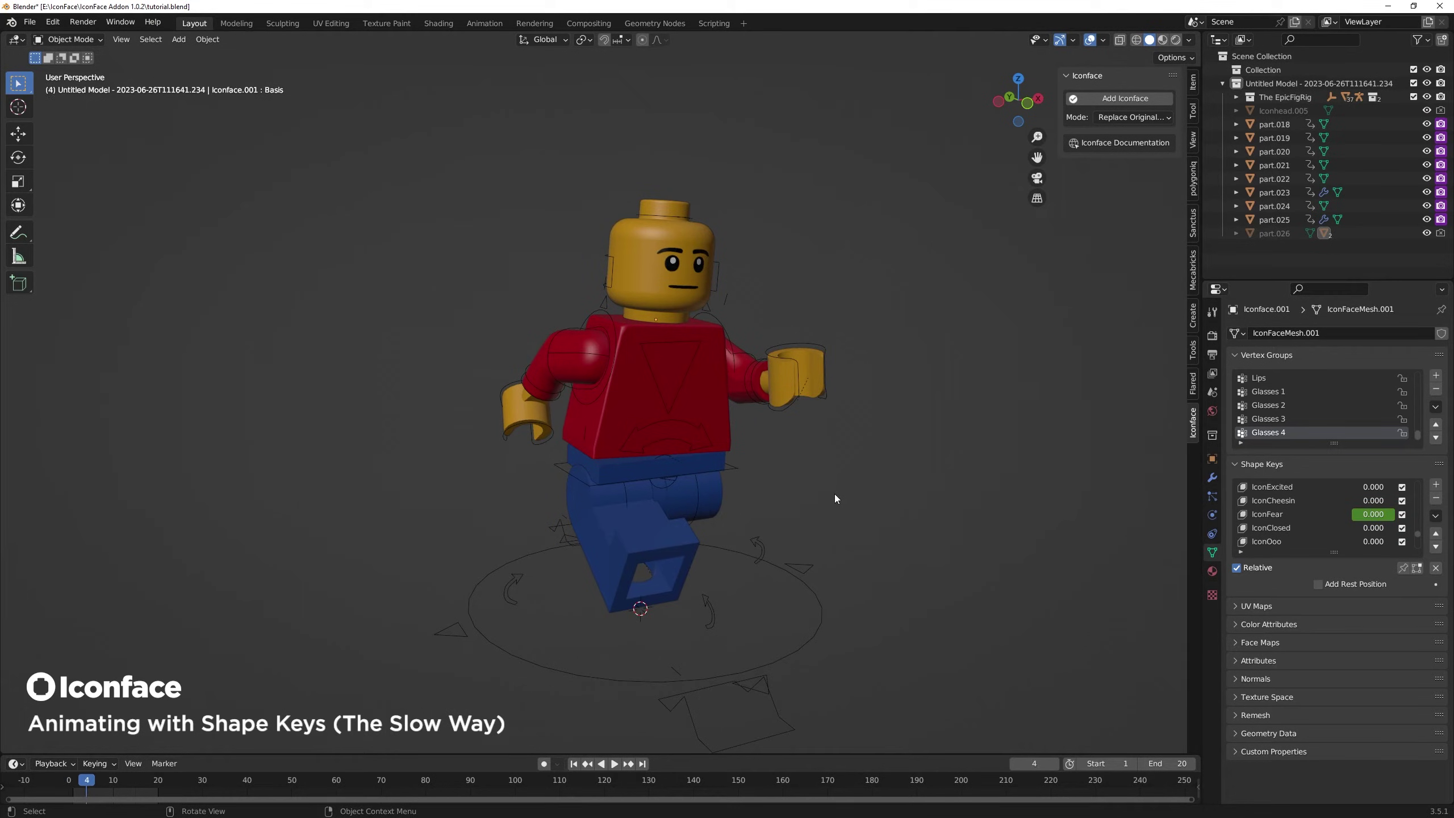
pyautogui.moveTo(1373, 514); pyautogui.dragTo(1408, 514)
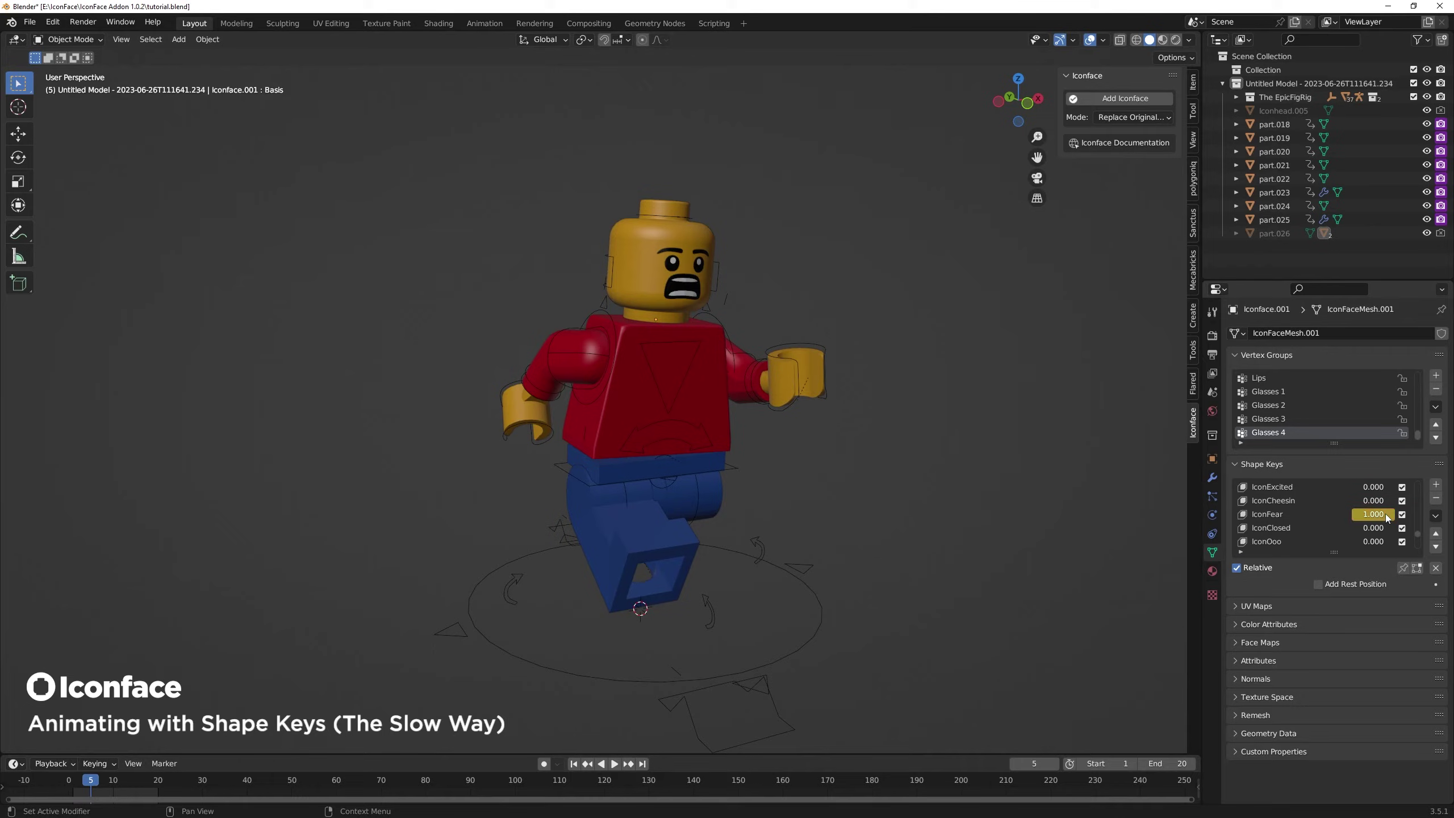
pyautogui.press('space')
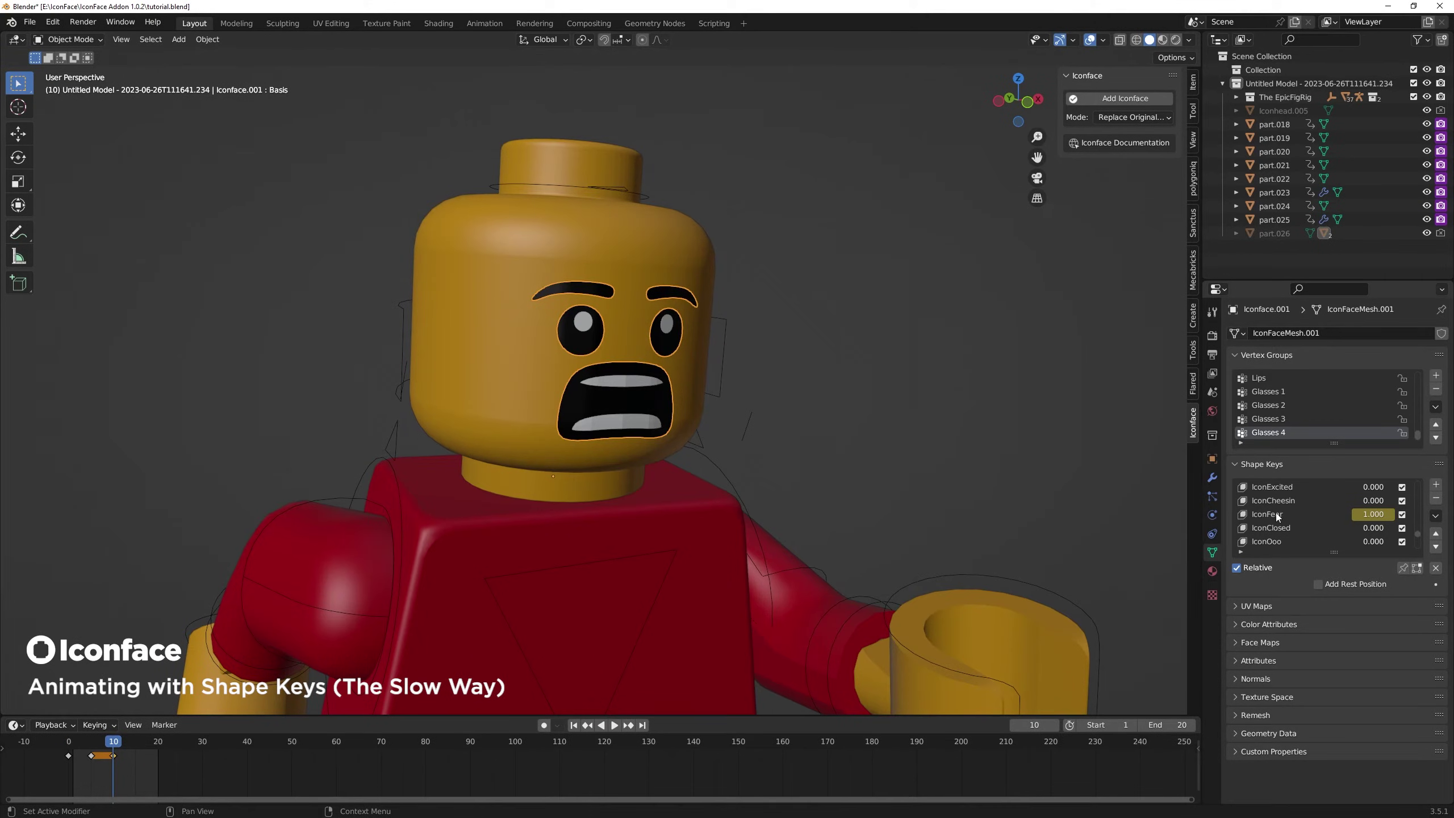
# Key IconCheesin 0 on frame 10, then IconFear 0 and IconCheesin 1 on frame 15.
pyautogui.press('i')
pyautogui.press('Right')
pyautogui.press('Right')
pyautogui.press('Right')
pyautogui.press('Right')
pyautogui.press('Right')
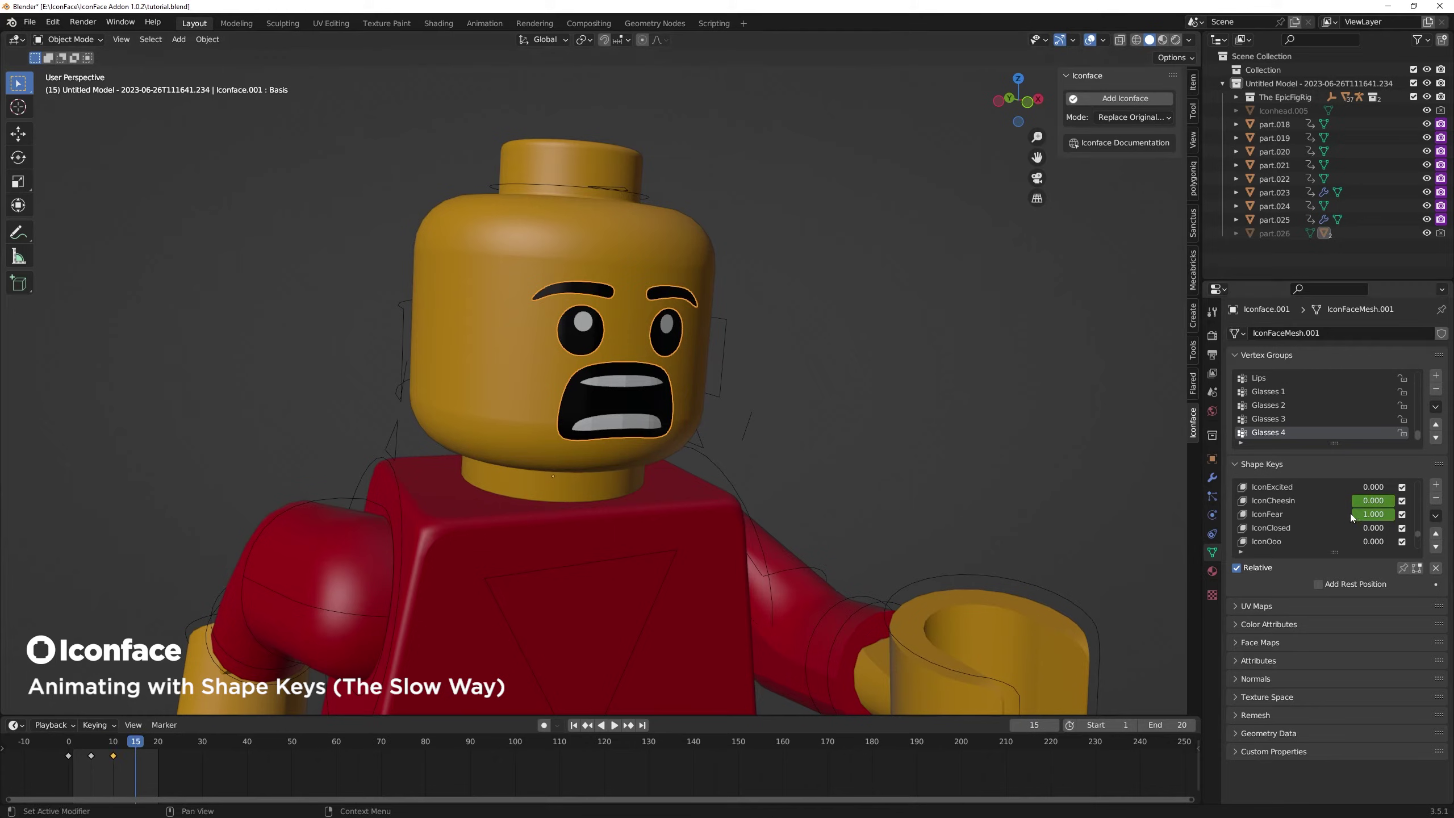
pyautogui.moveTo(1374, 514); pyautogui.dragTo(1414, 500)
pyautogui.press('i')
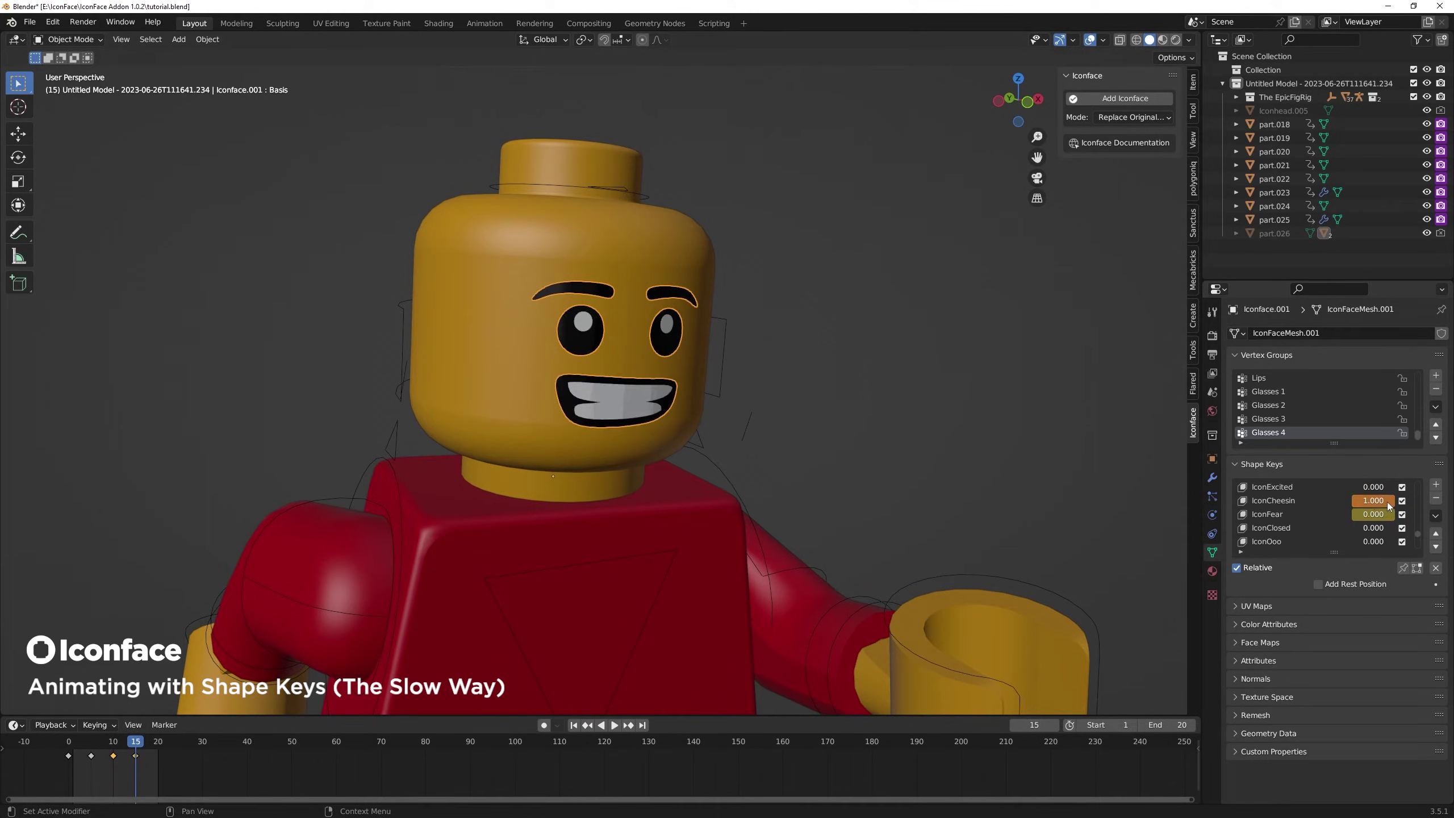
pyautogui.press('i')
pyautogui.press('space')
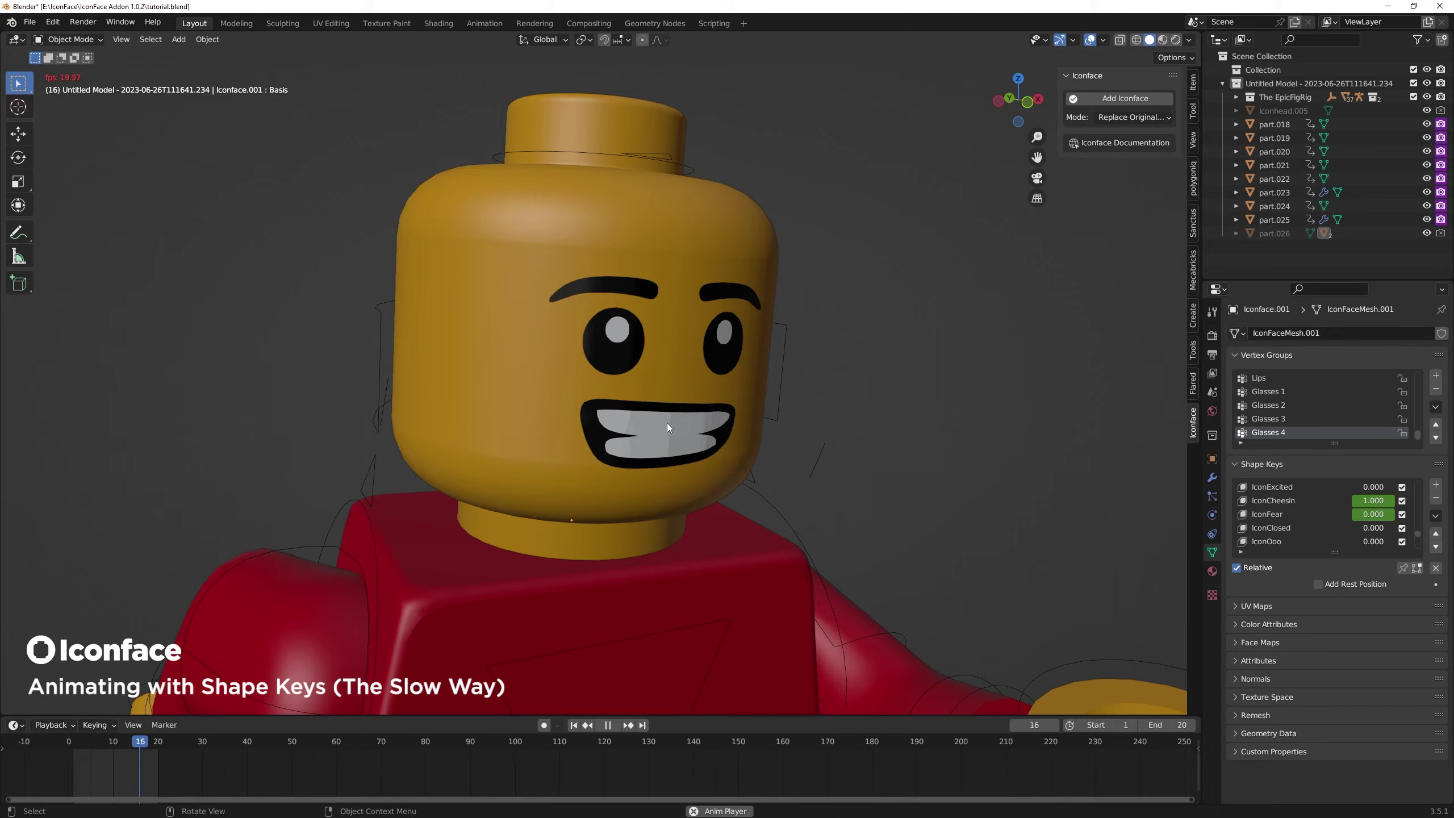
# Key IconBlink at 0 on frame 7, 1.0 on frame 9 and 0 on frame 11, then play.
pyautogui.press('space')
pyautogui.scroll(-1, 1425, 541)
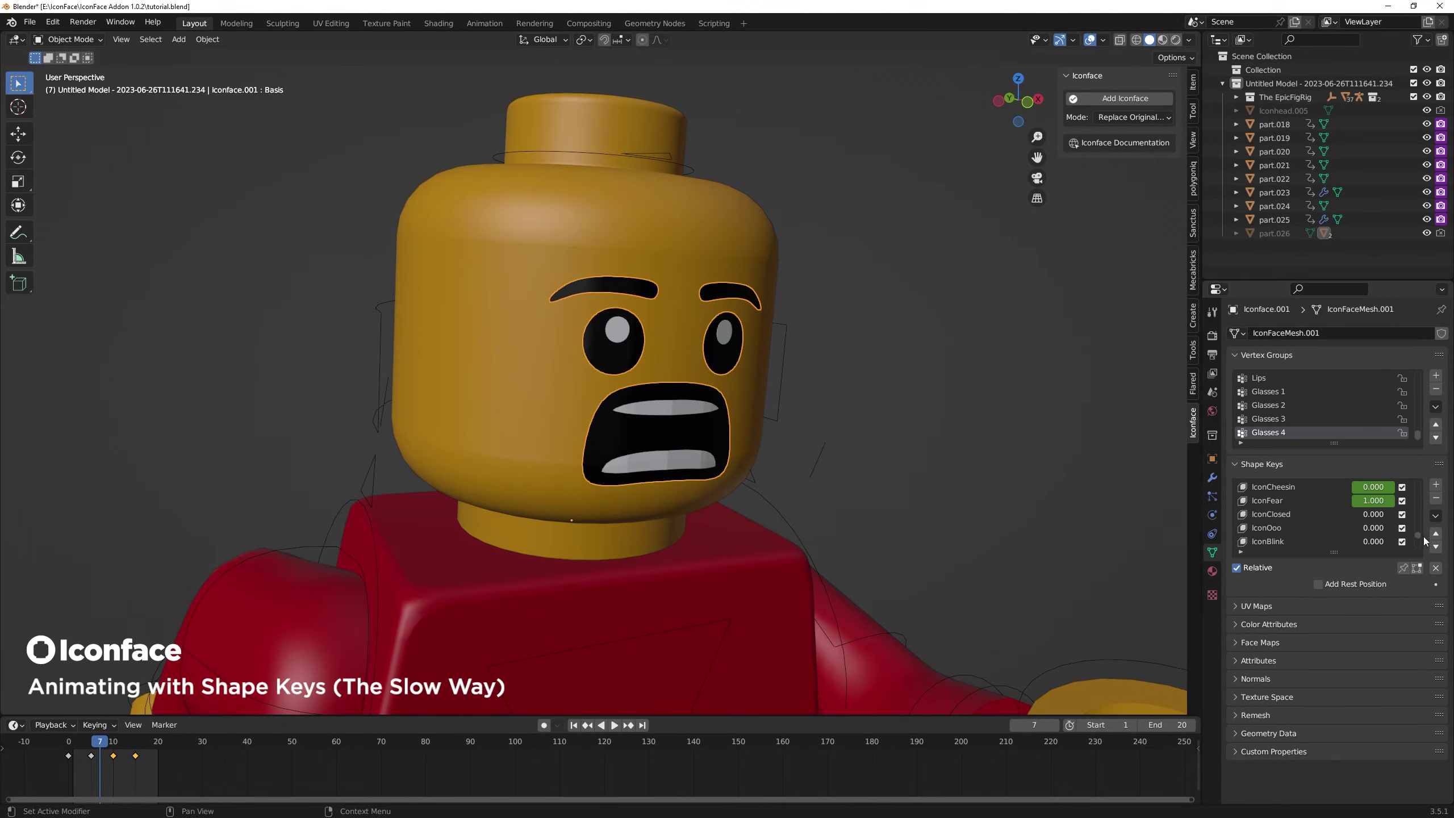
pyautogui.scroll(-1, 1414, 539)
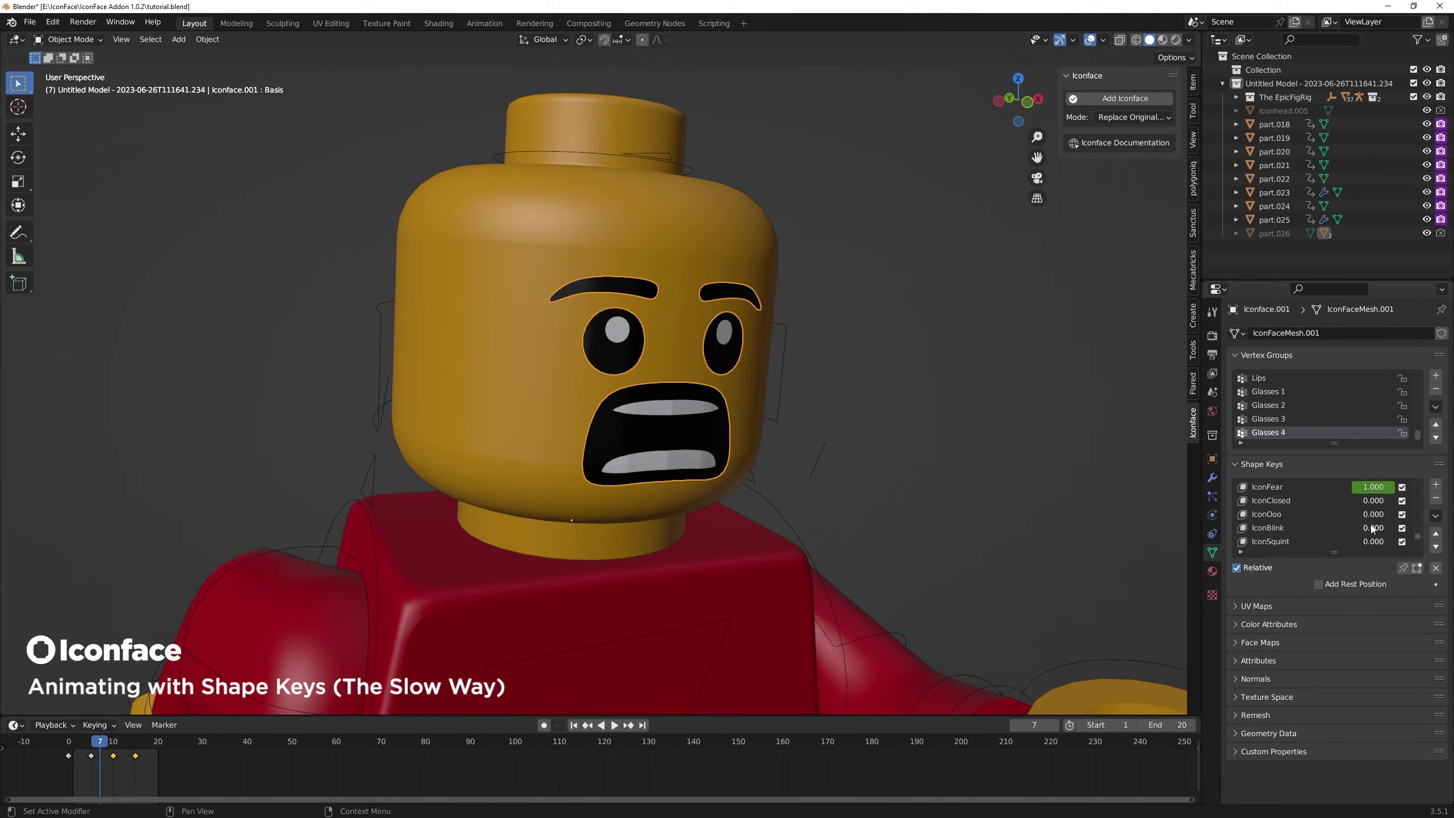
pyautogui.press('i')
pyautogui.press('Right')
pyautogui.press('Right')
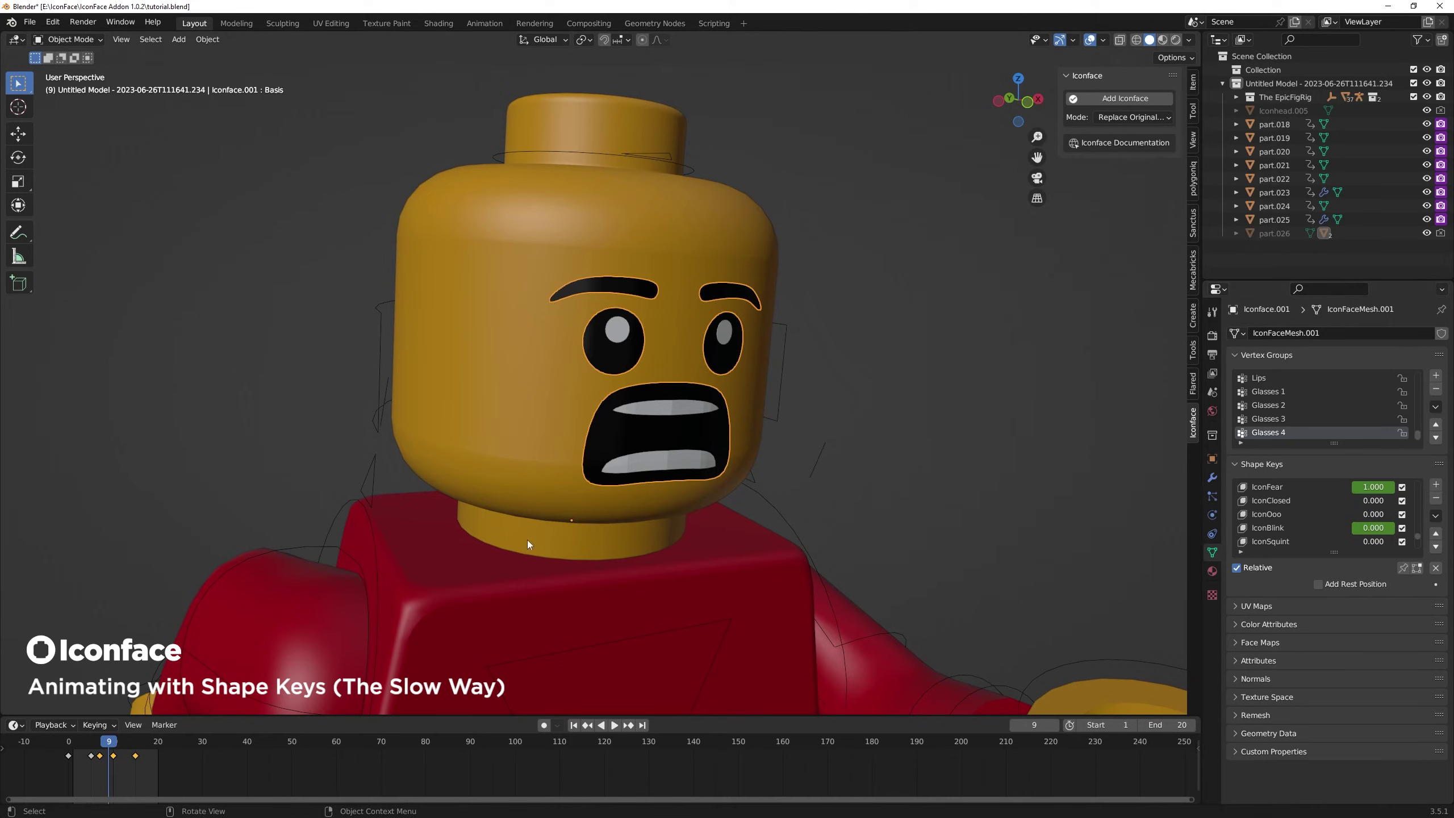
pyautogui.moveTo(1377, 528); pyautogui.dragTo(1394, 530)
pyautogui.press('i')
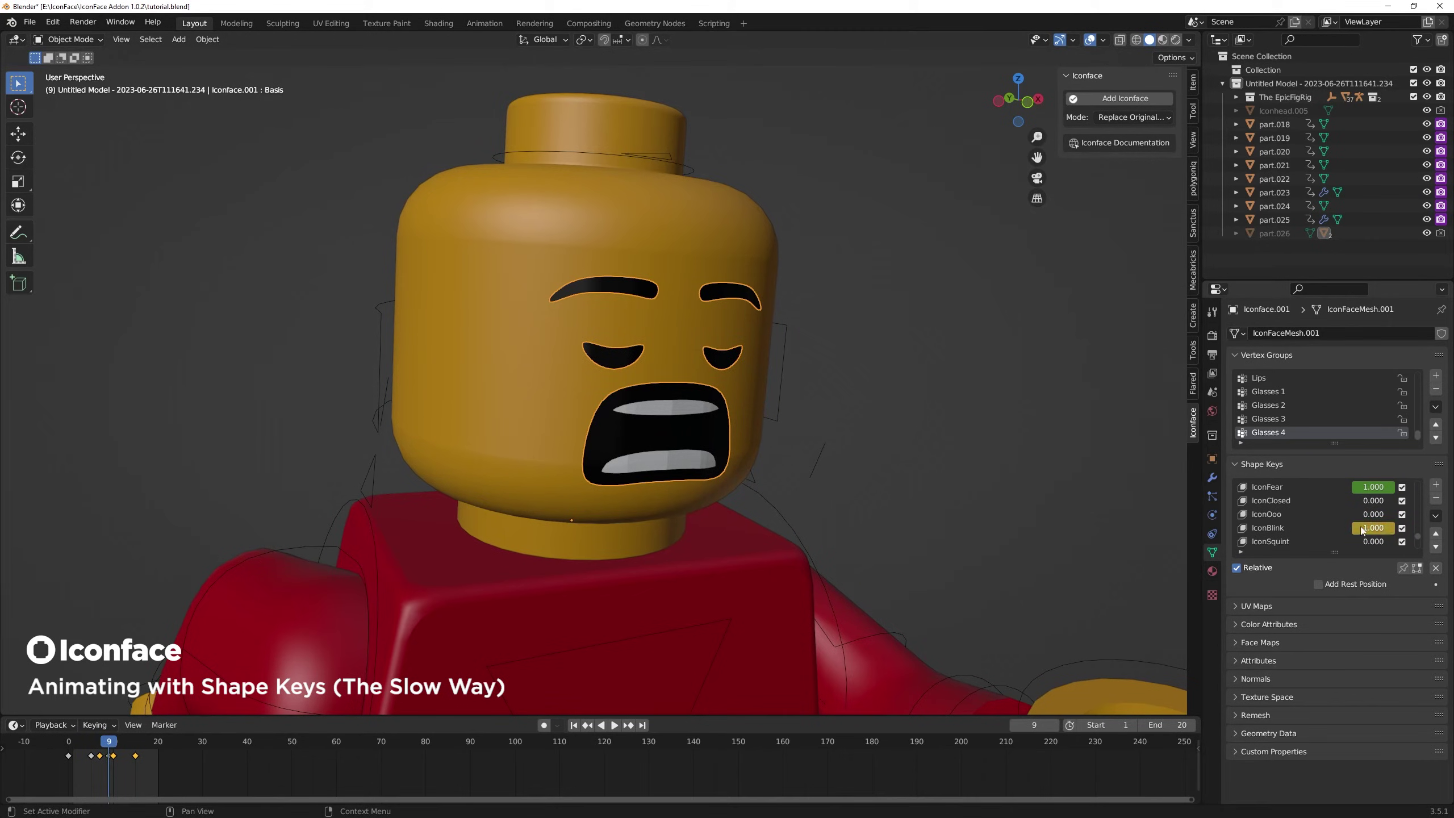
pyautogui.press('Right')
pyautogui.press('Right')
pyautogui.moveTo(1374, 528); pyautogui.dragTo(1339, 528)
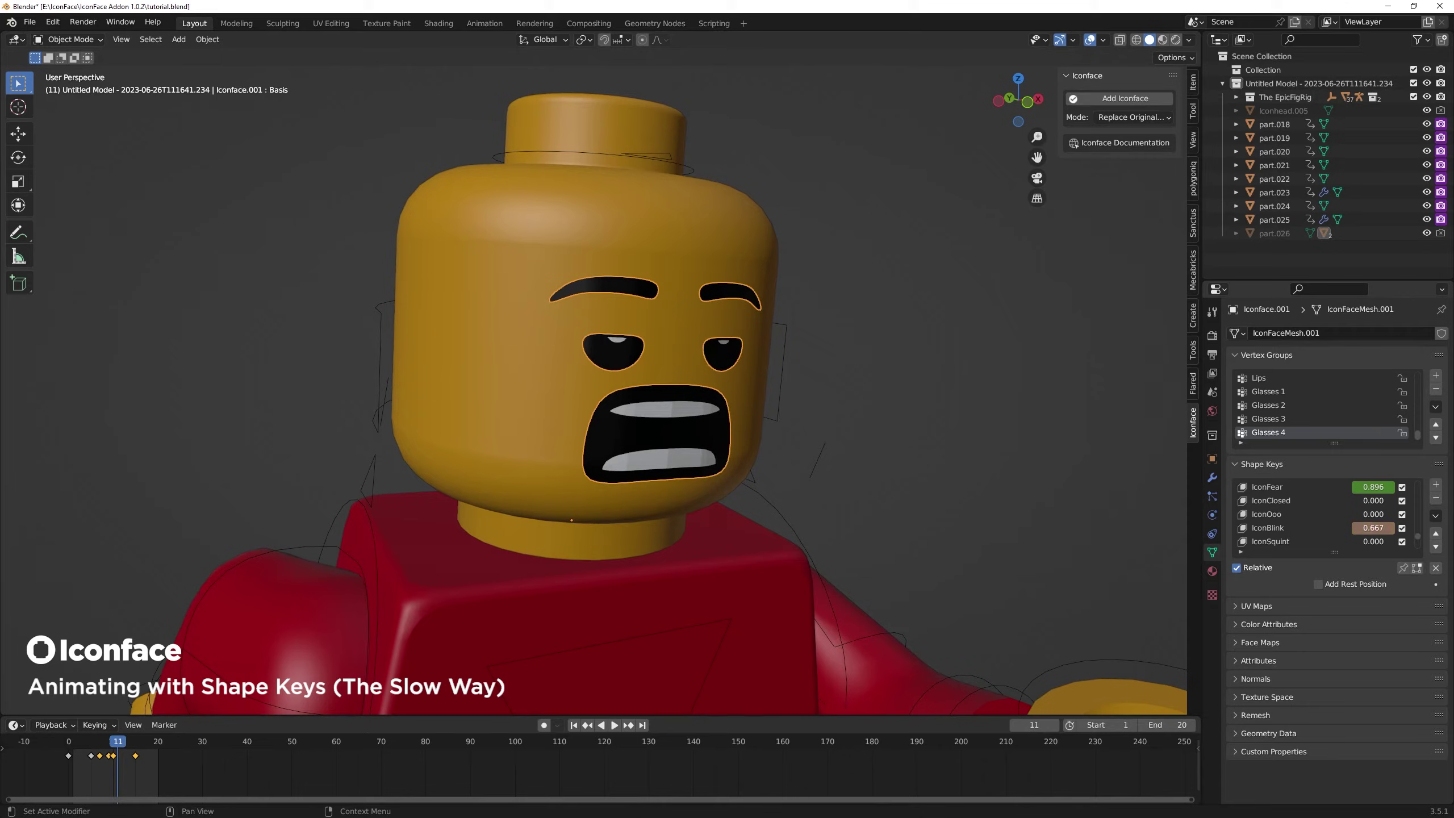
pyautogui.press('i')
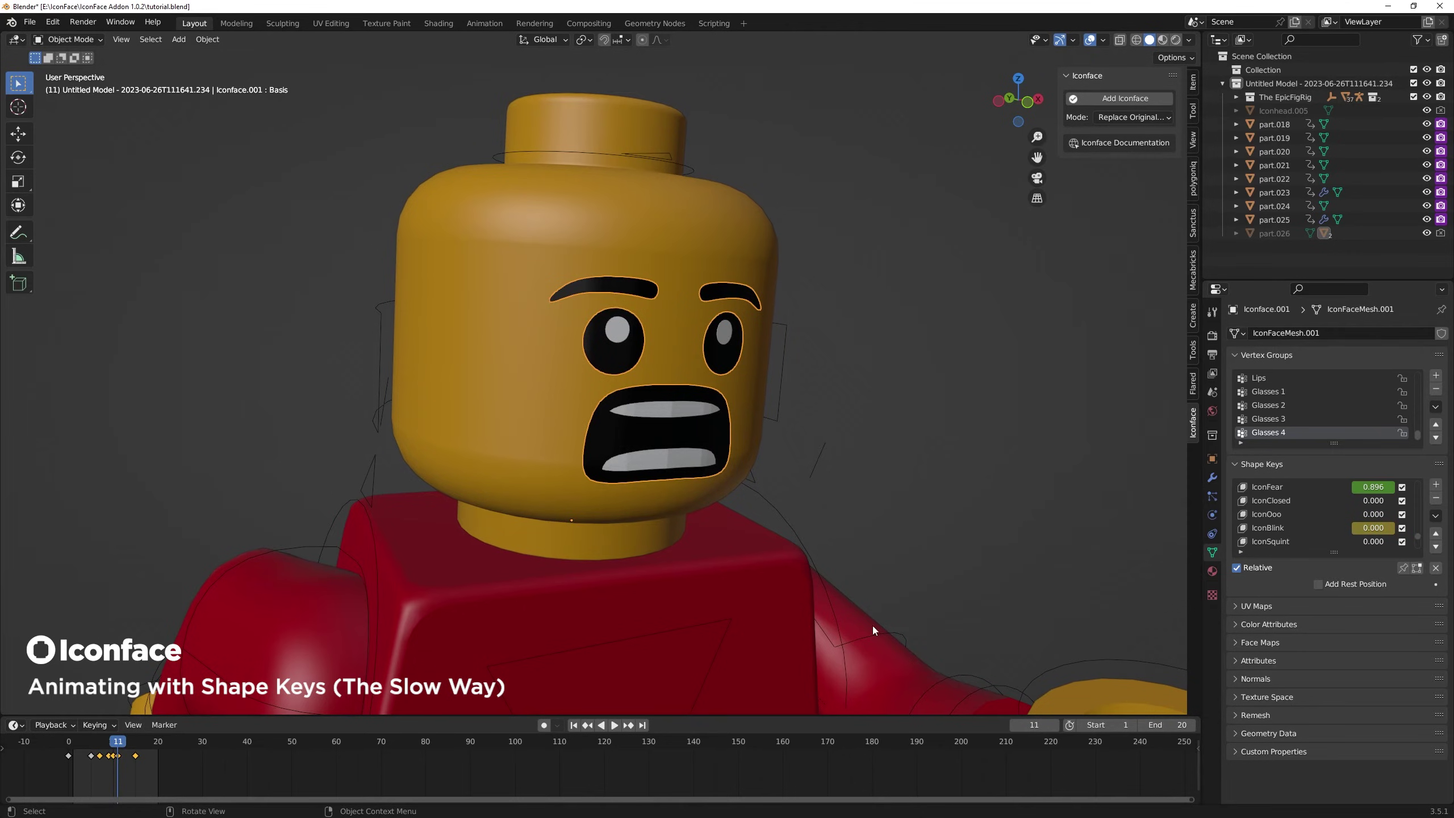
pyautogui.press('space')
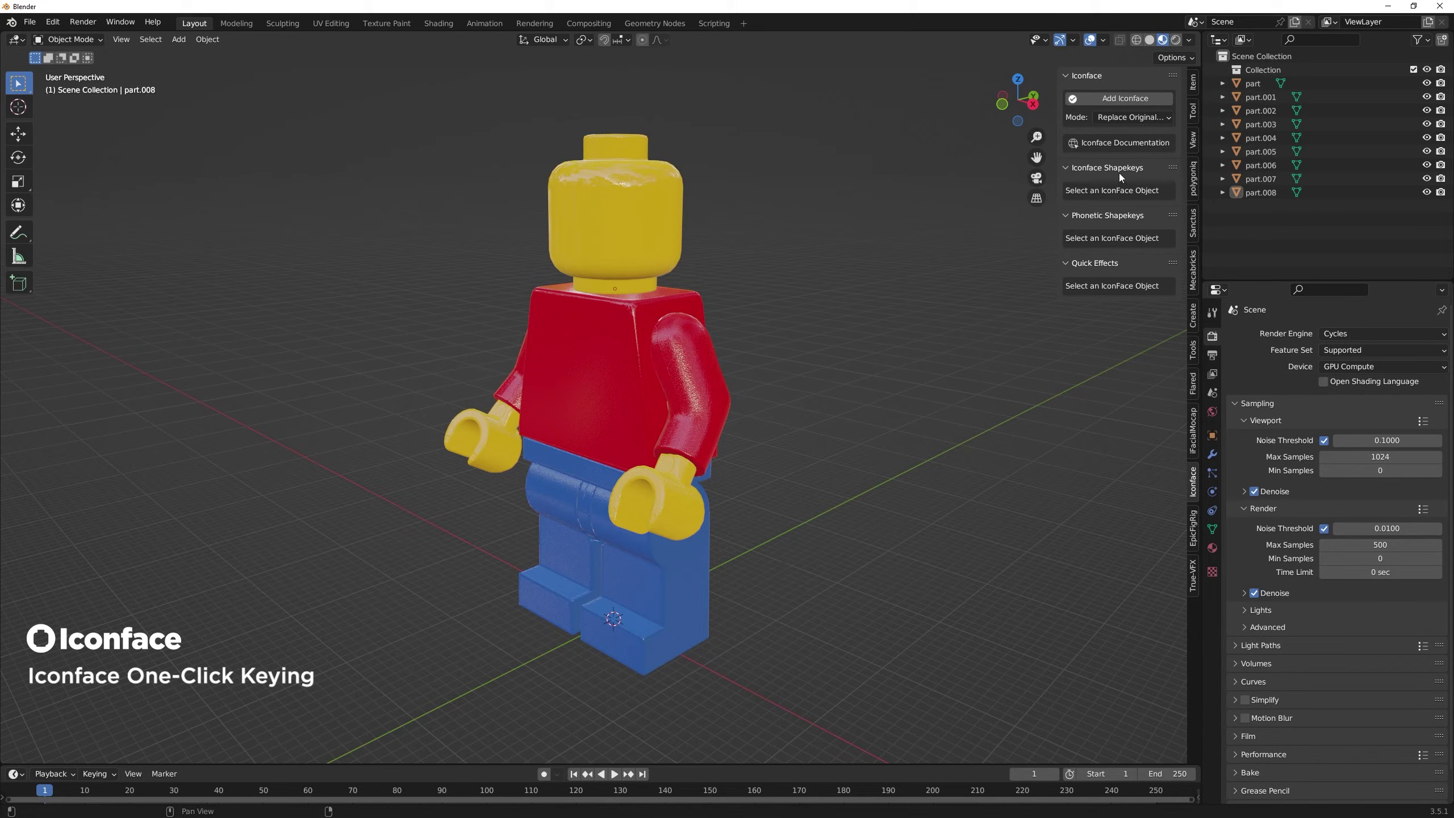
# Select the plain minifigure's head and add an Iconface face to it.
pyautogui.click(645, 230)
pyautogui.click(1114, 102)
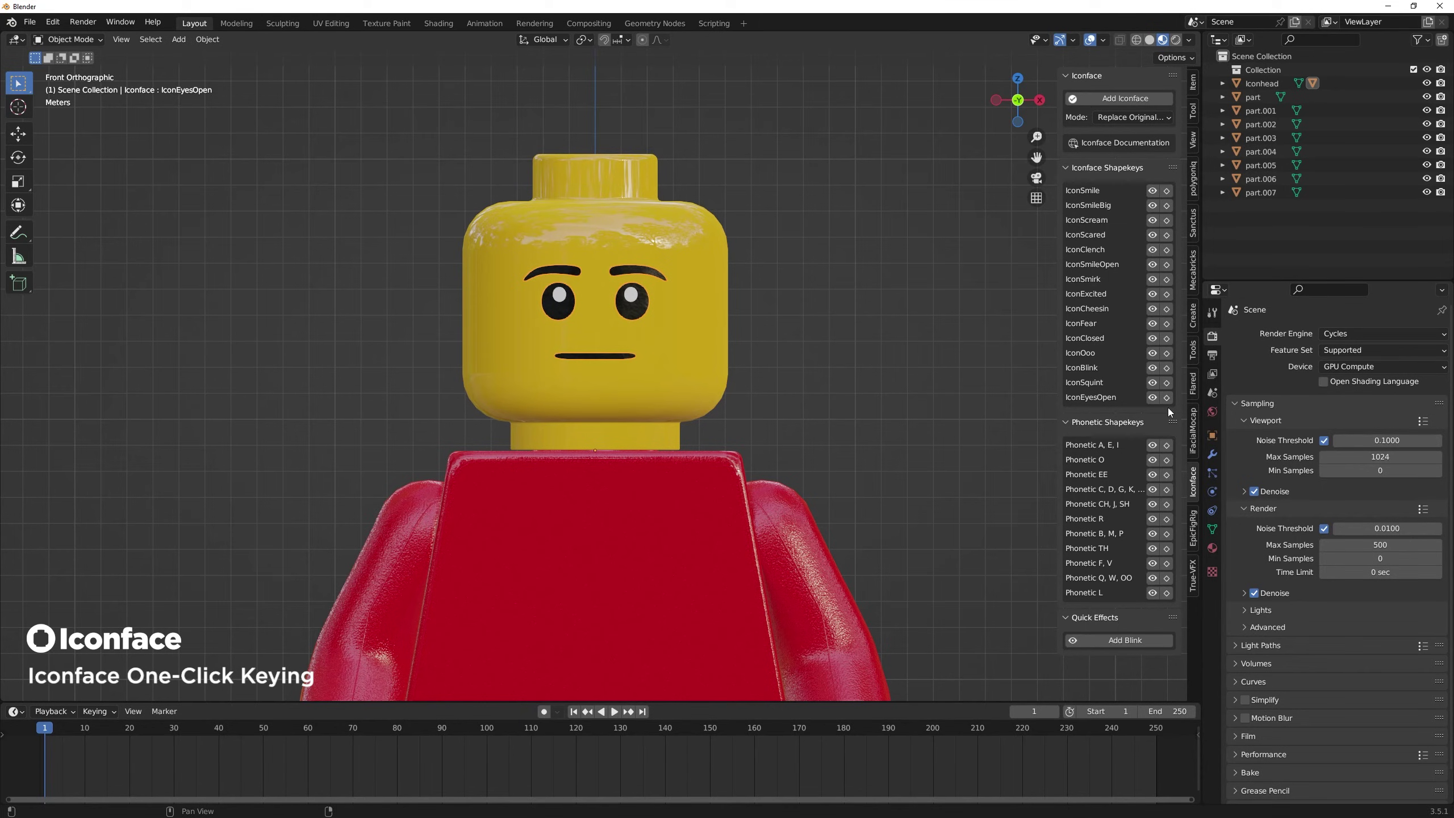
# Preview the grin and Ooo faces, then key IconOoo at frame 0.
pyautogui.click(1153, 310)
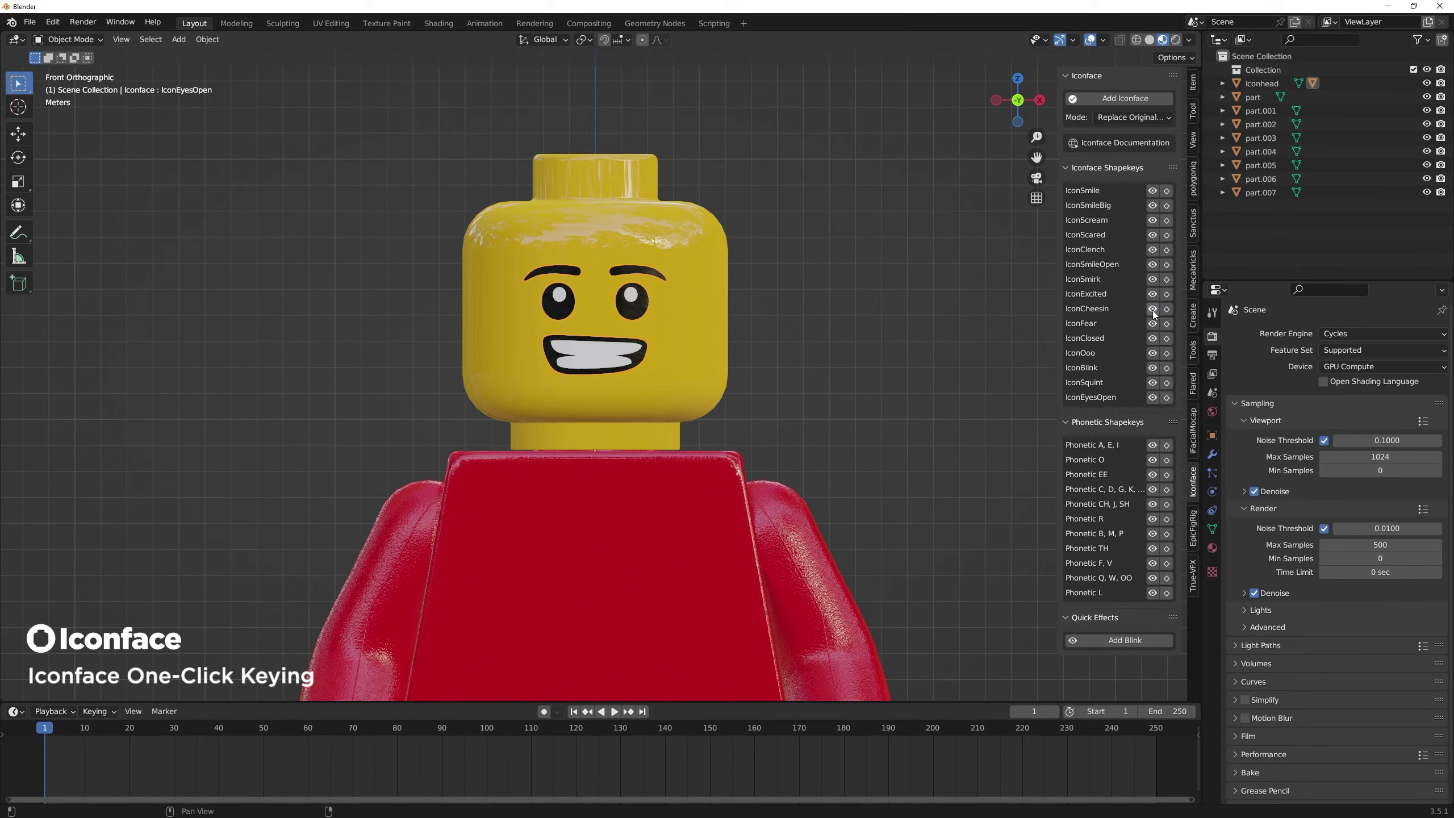
pyautogui.click(1153, 350)
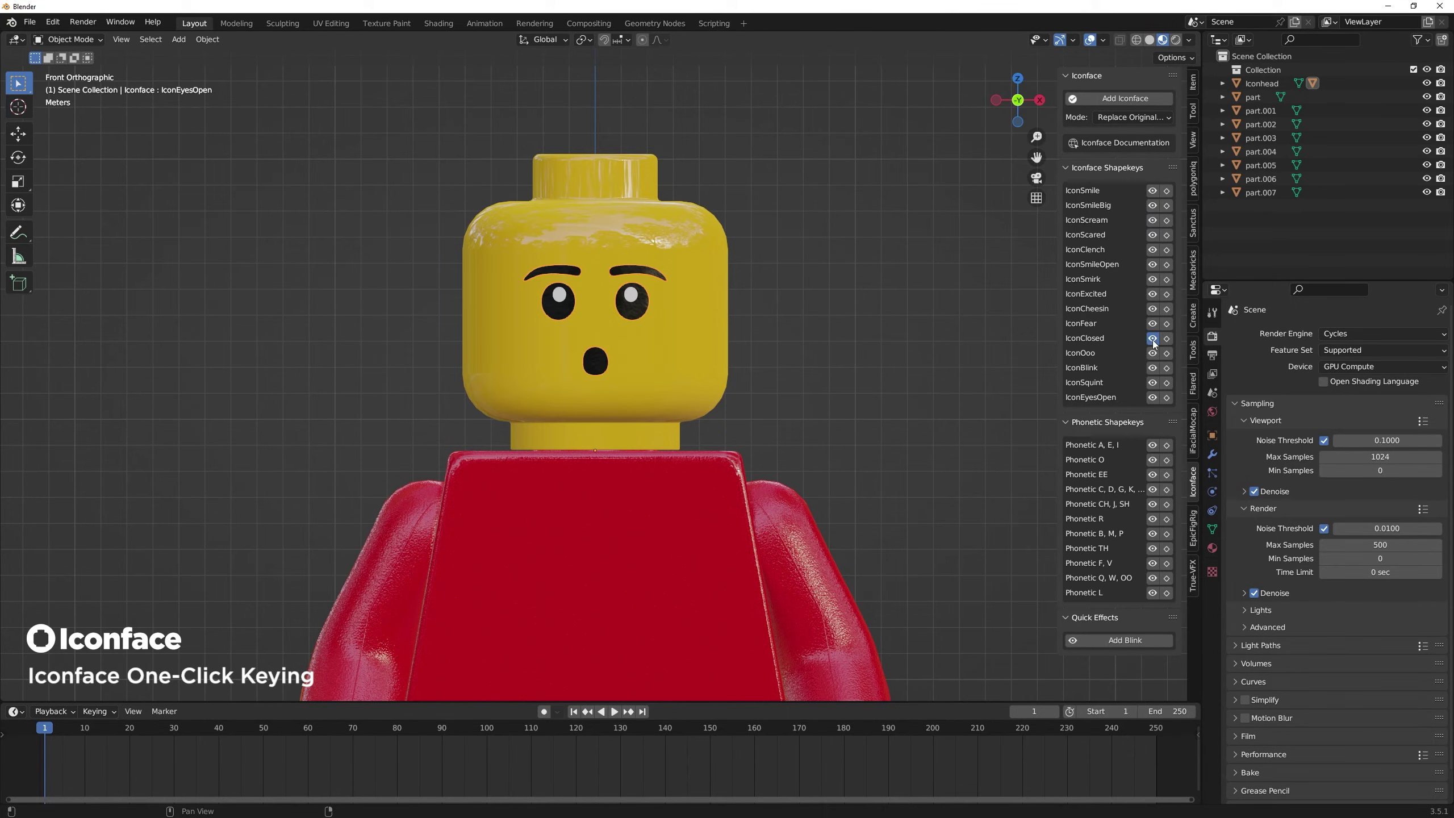
pyautogui.press('Left')
pyautogui.click(1166, 353)
# Key the IconCheesin grin at frames 10 and 20, checking it with playback.
pyautogui.press('space')
pyautogui.press('space')
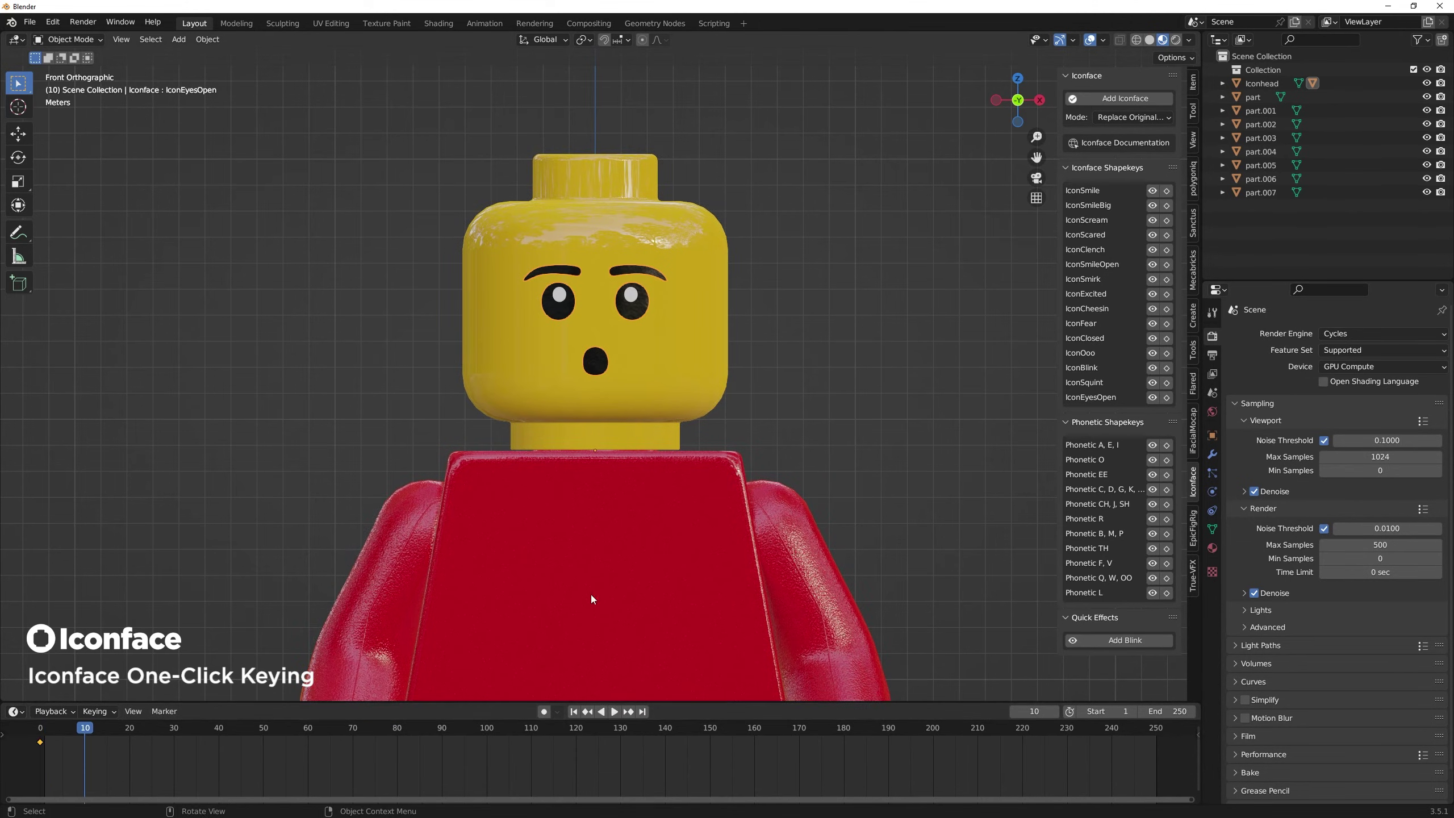
pyautogui.click(1164, 310)
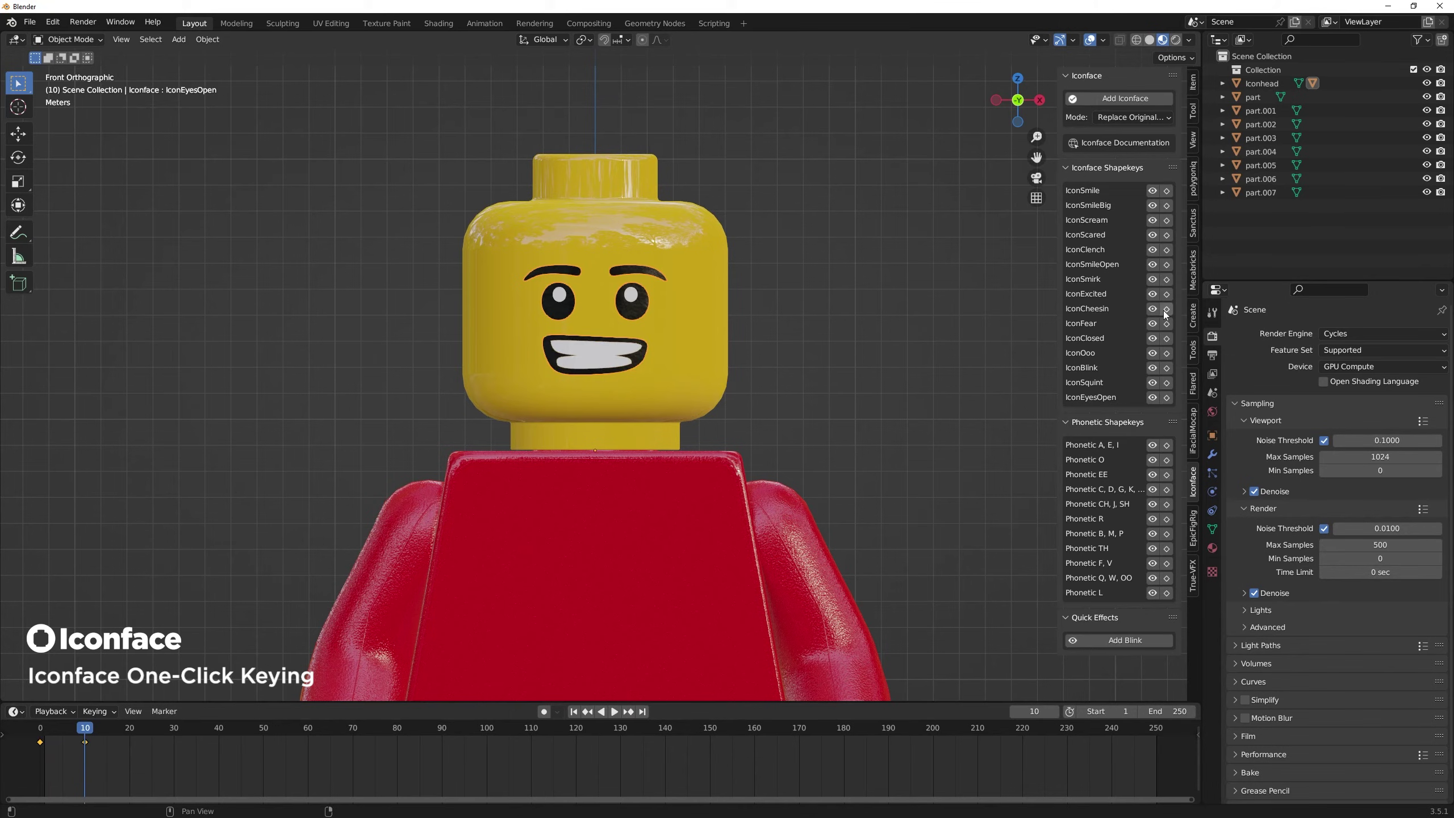
pyautogui.click(42, 736)
pyautogui.press('space')
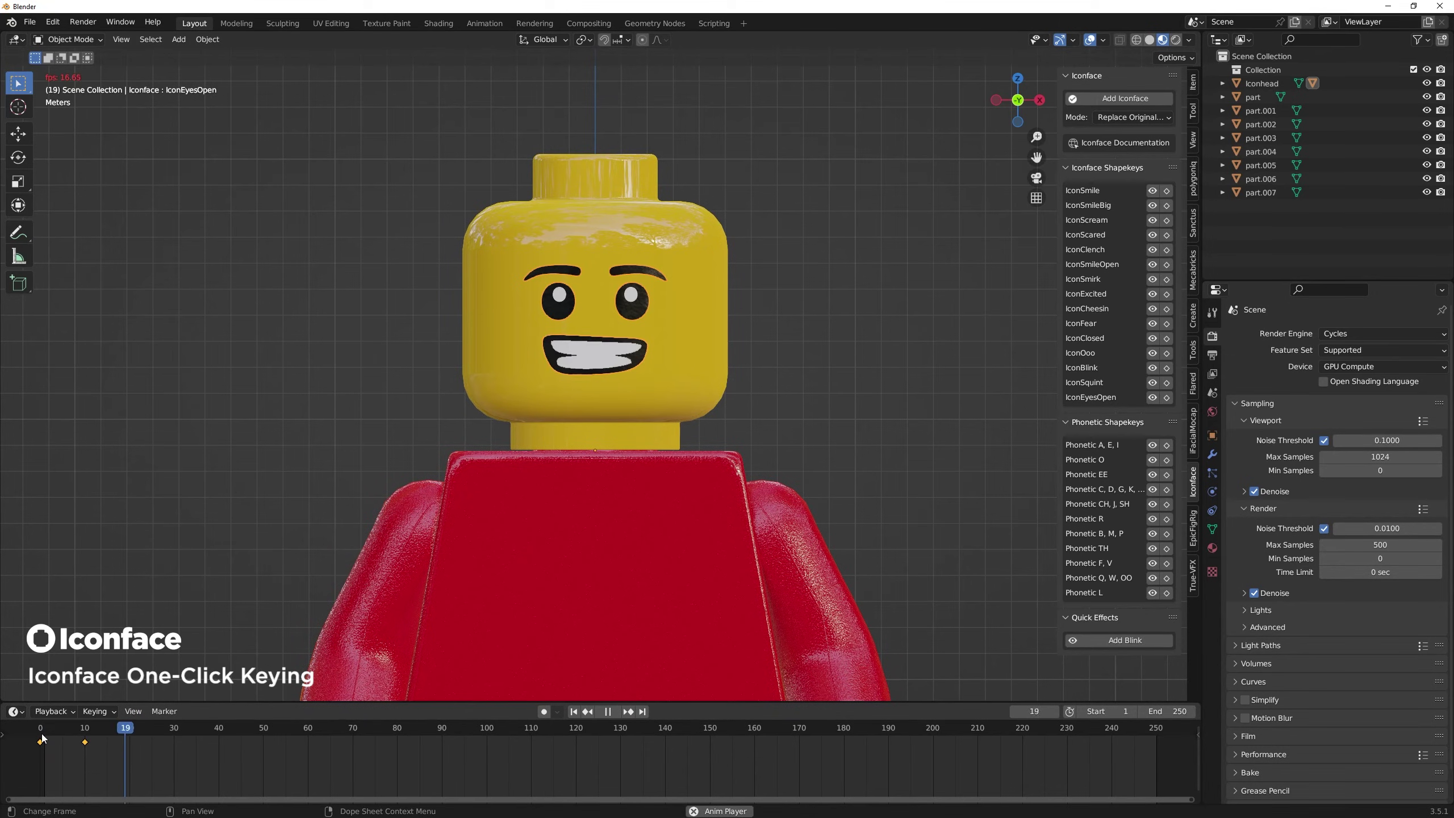
pyautogui.press('space')
pyautogui.click(84, 736)
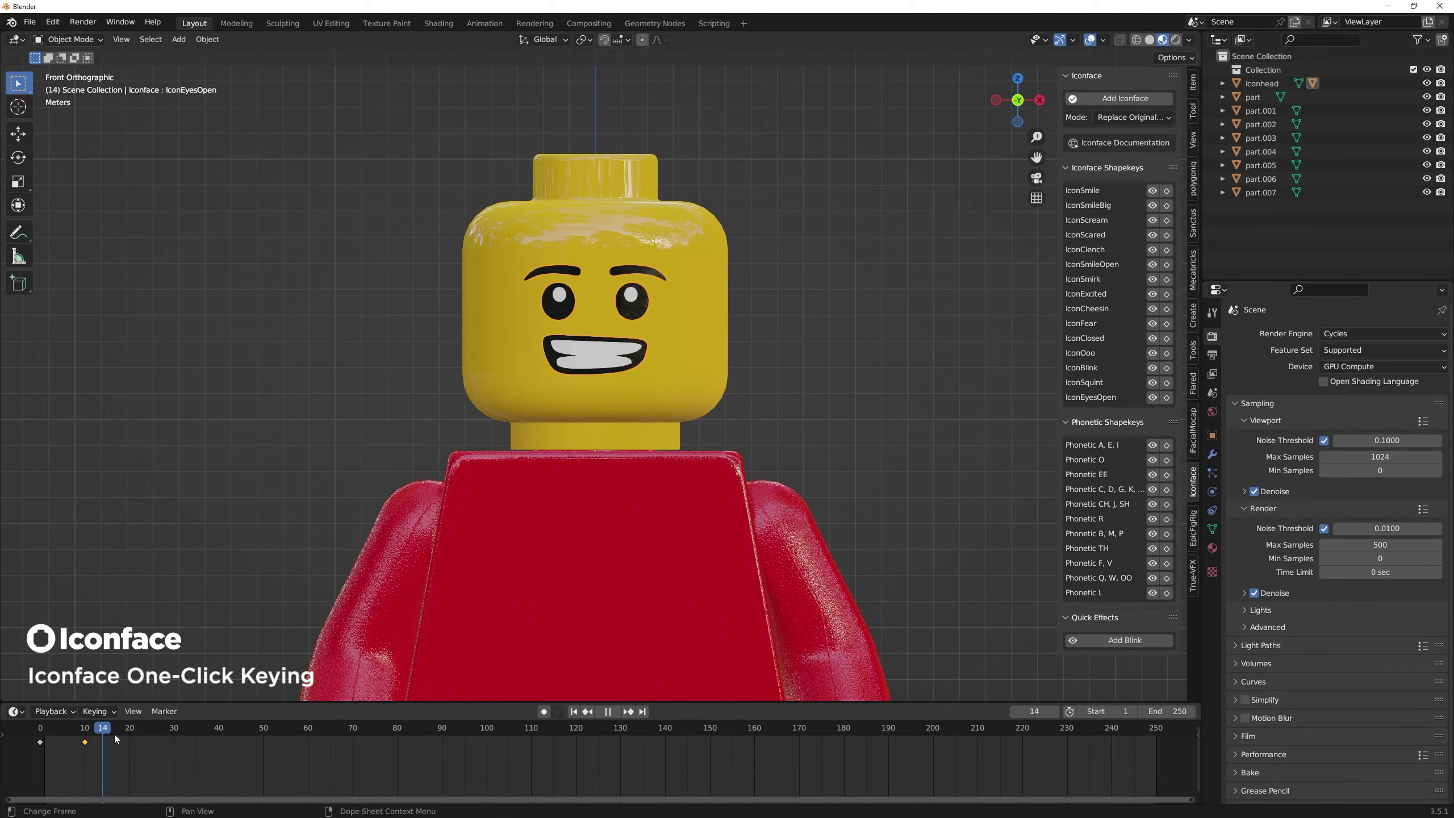
pyautogui.press('space')
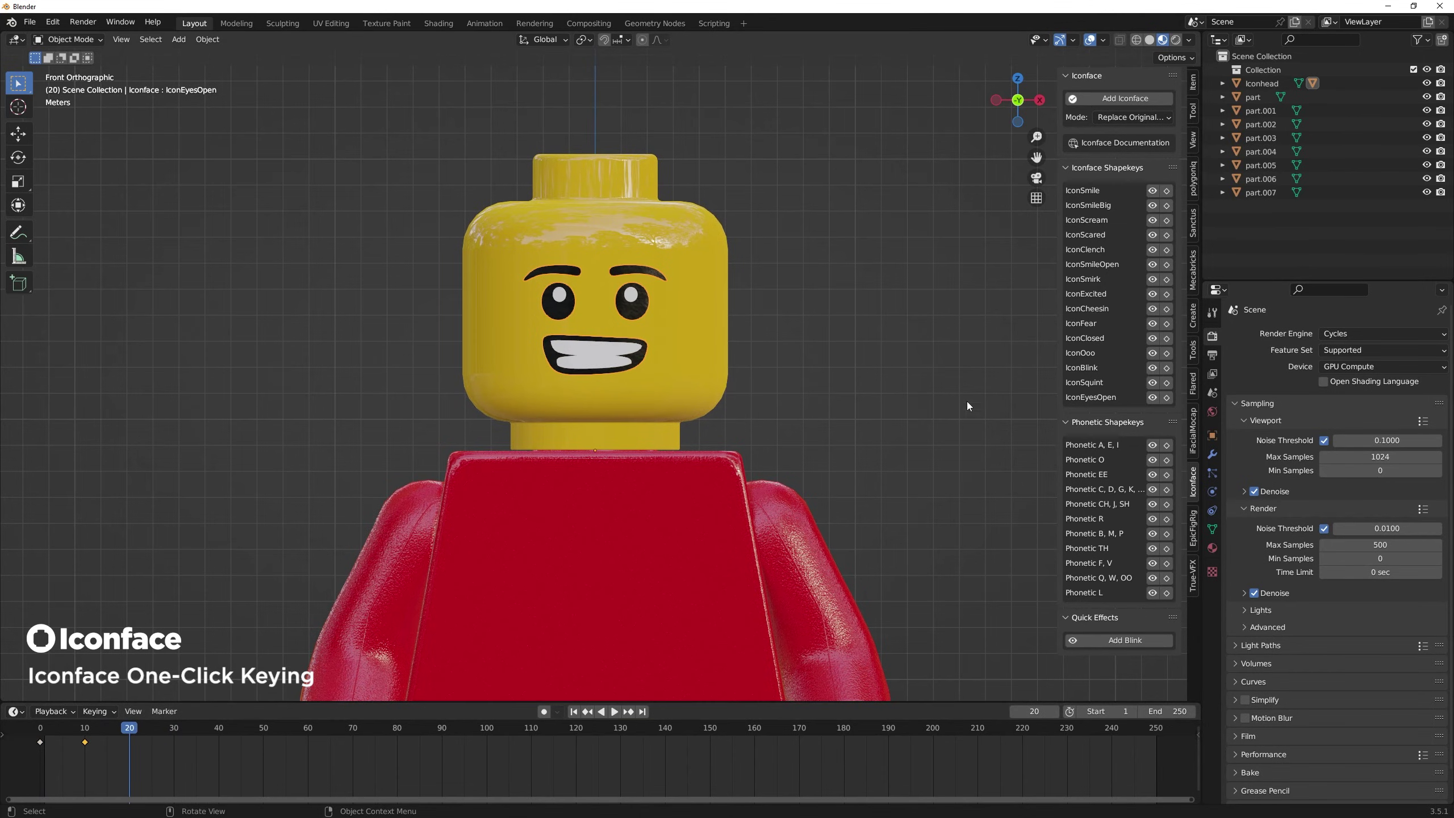
pyautogui.click(1165, 309)
# Key IconOoo again at frame 23 and play the animation from the start.
pyautogui.moveTo(128, 736); pyautogui.dragTo(143, 736)
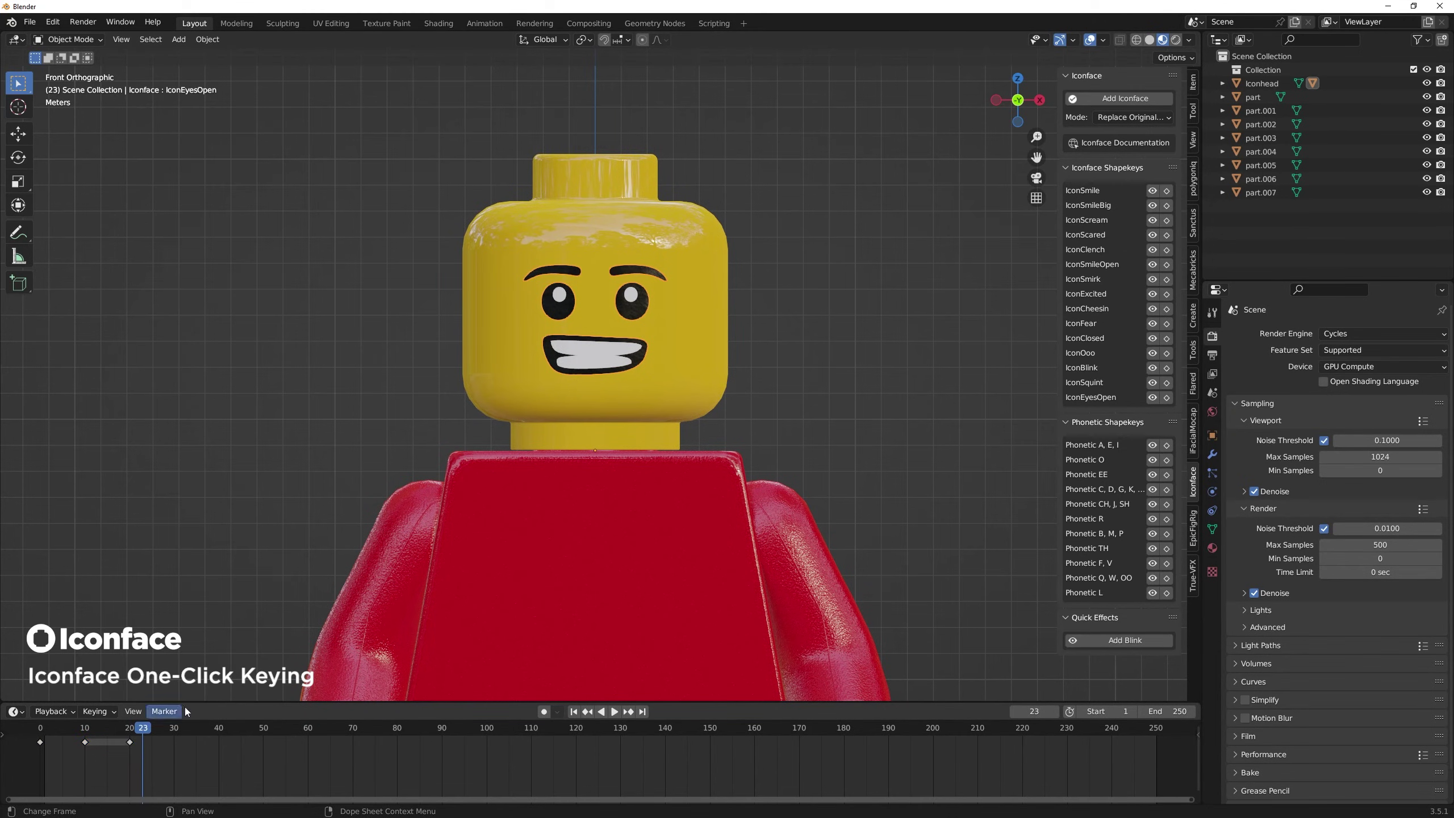
pyautogui.click(1166, 354)
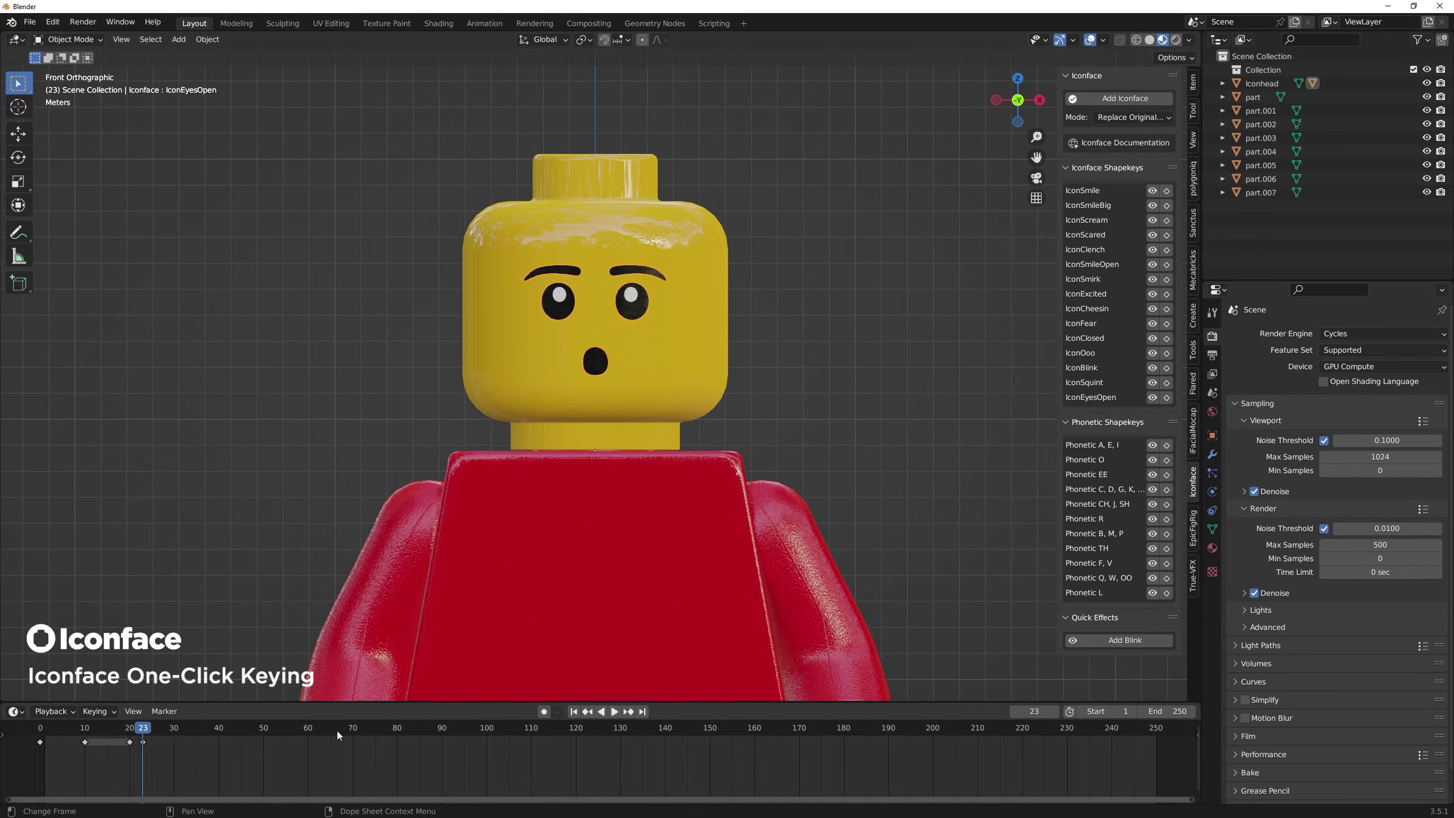
pyautogui.hotkey('shift', 'Left')
pyautogui.press('space')
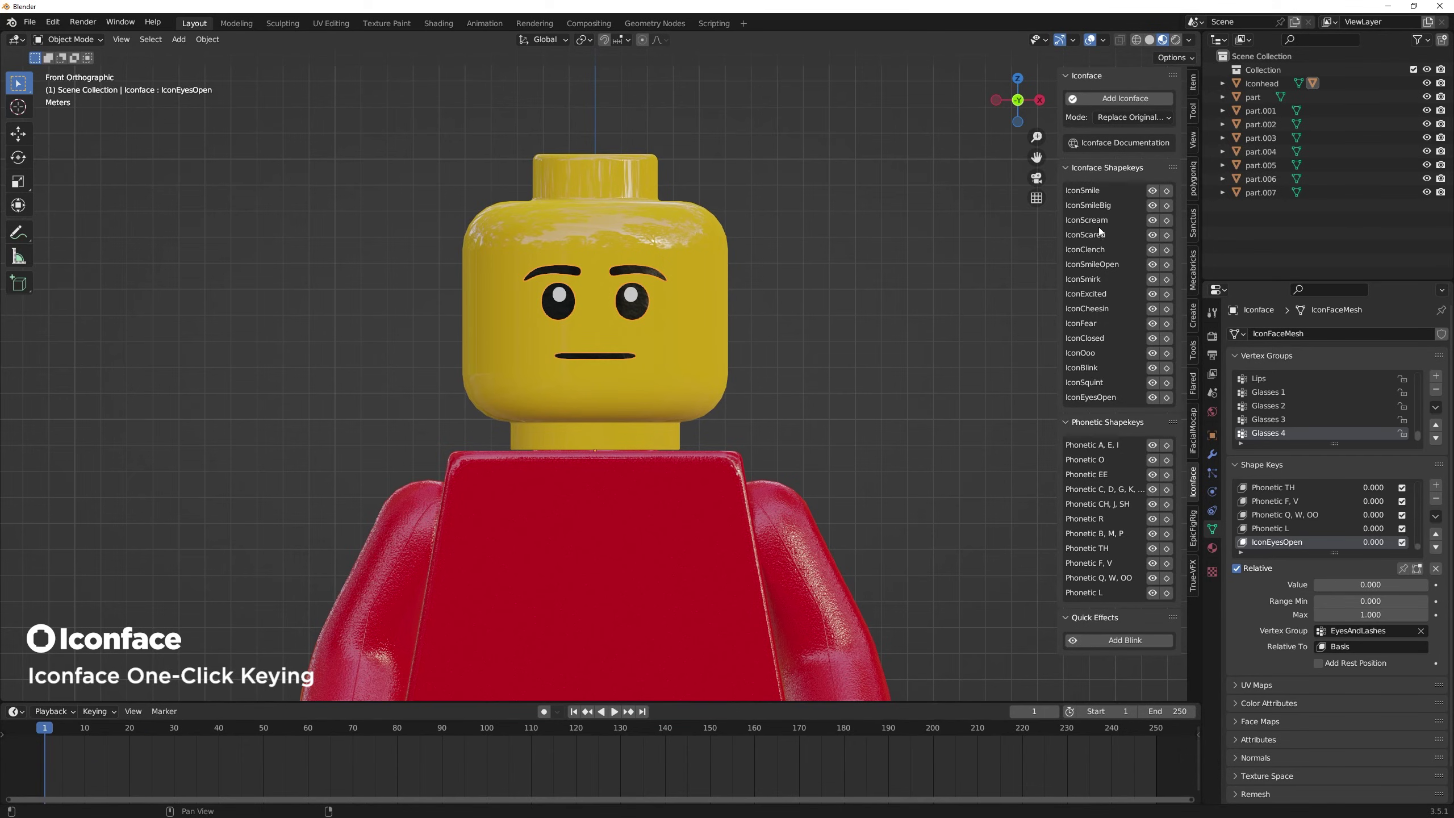
# Key phonetic mouth shapes at frames 1, 3 (A,E,I), 4 (C,D,G,K), 5 (O), then closed at 11.
pyautogui.click(1098, 166)
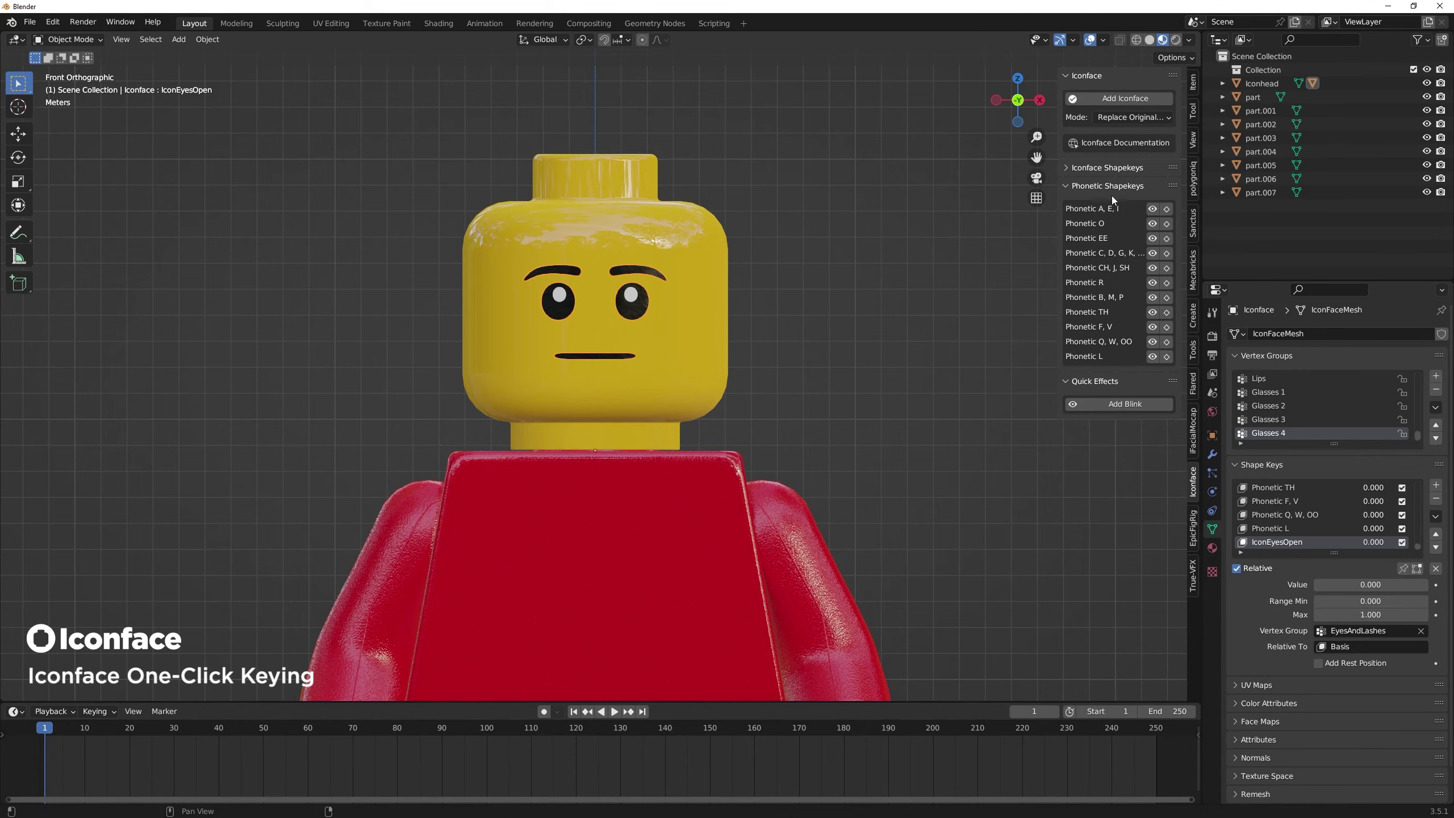
pyautogui.click(1123, 251)
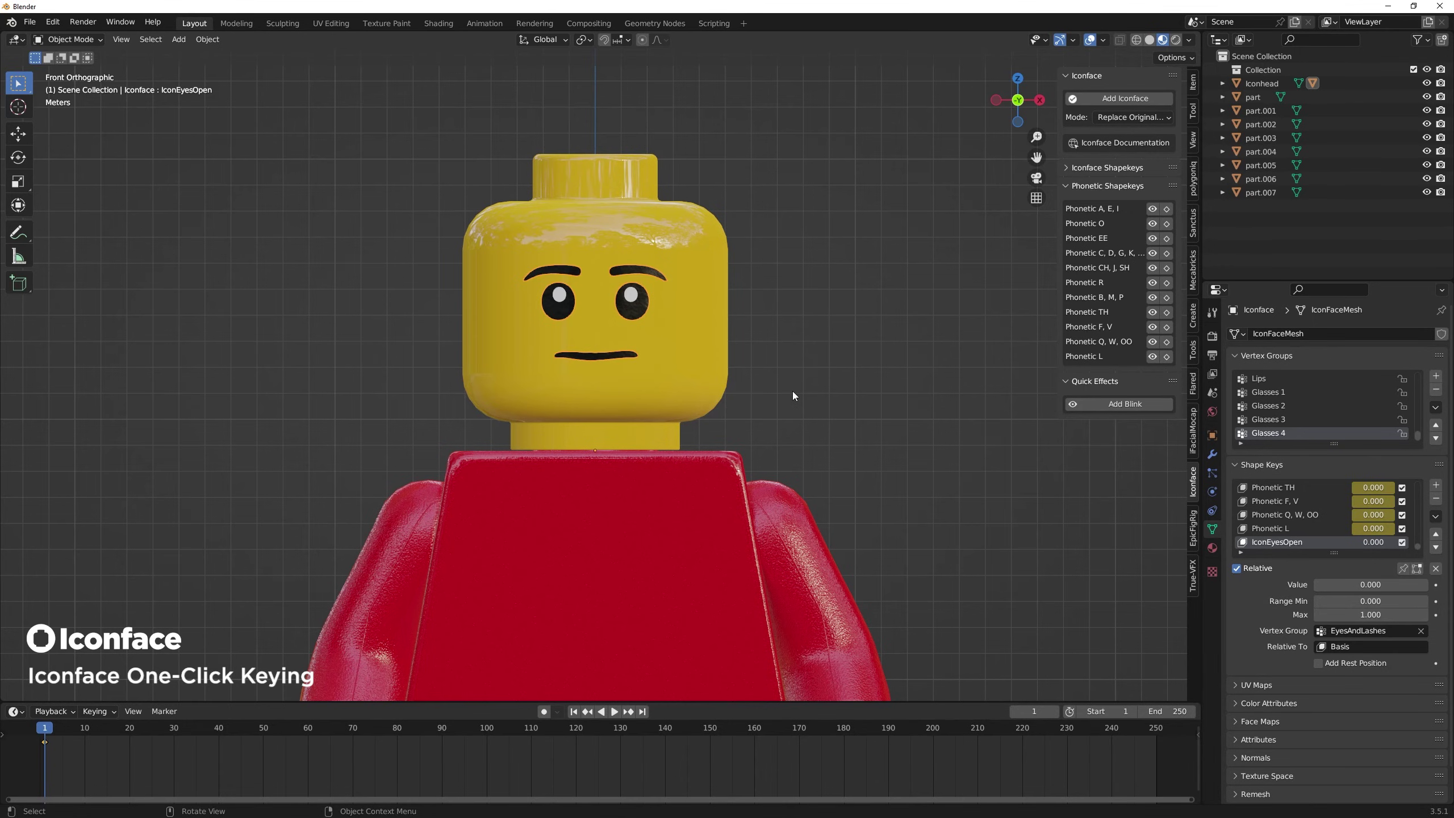
pyautogui.press('Right')
pyautogui.press('Right')
pyautogui.click(1167, 209)
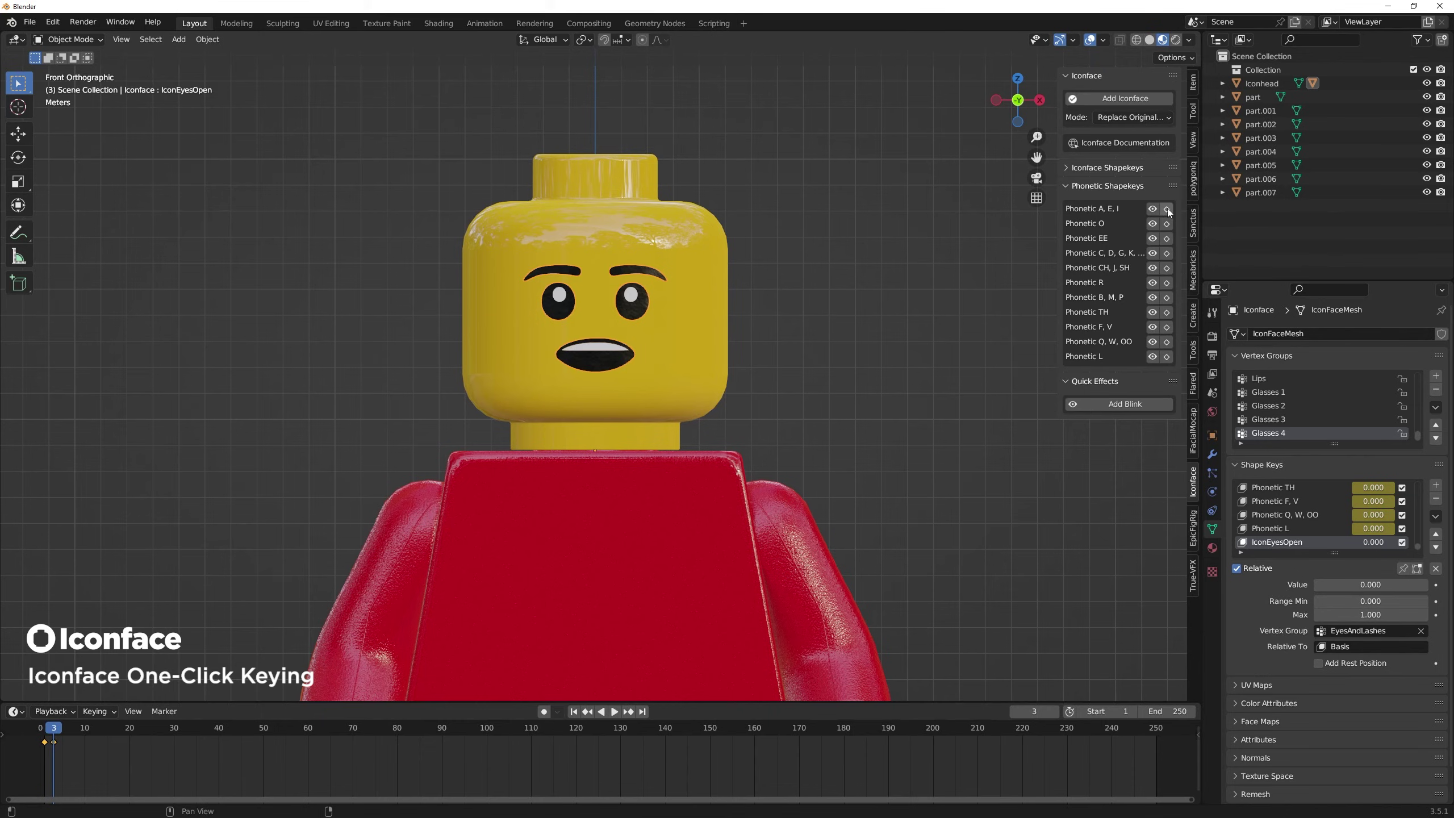
pyautogui.press('Right')
pyautogui.click(1166, 254)
pyautogui.press('Right')
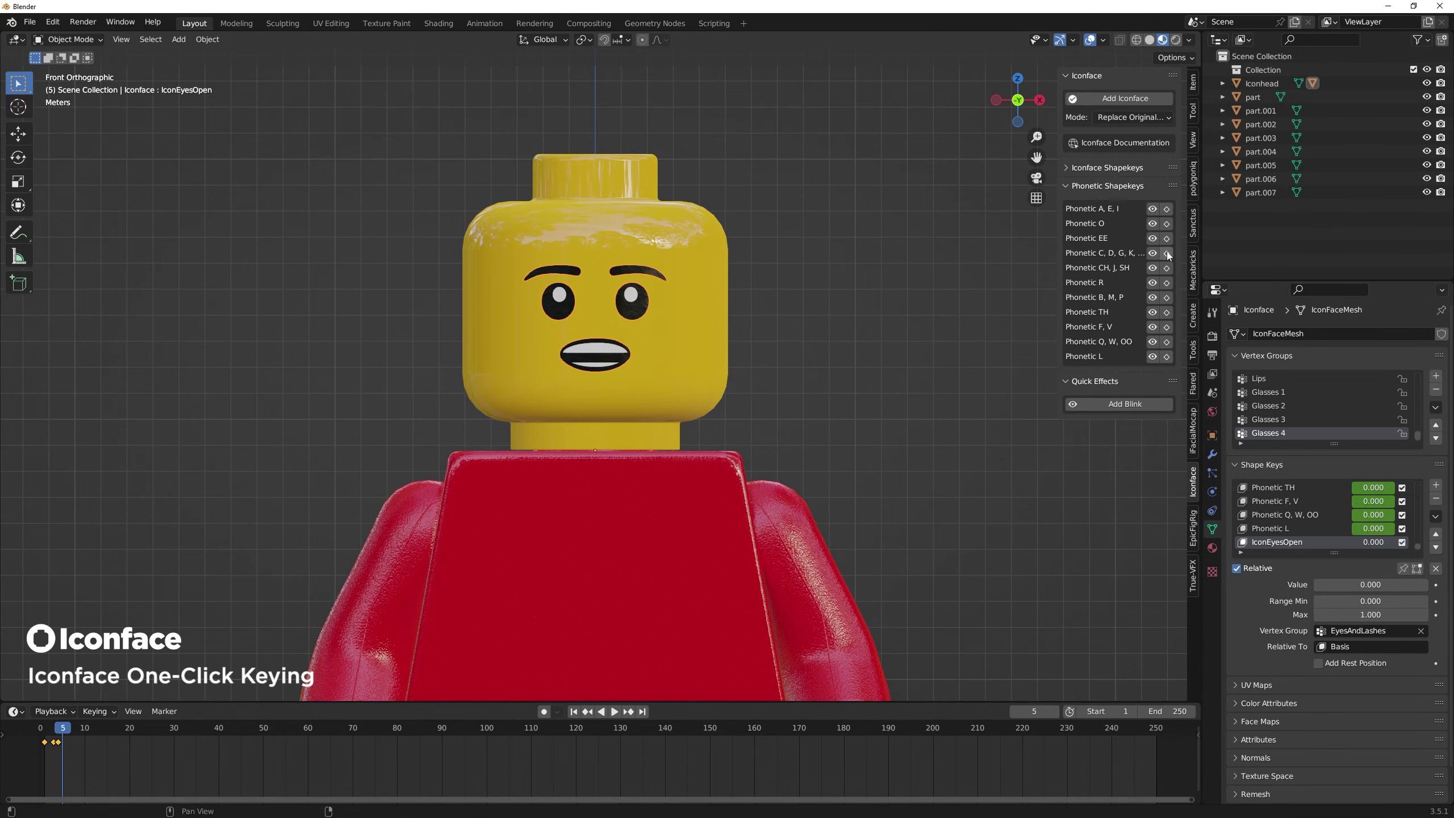
pyautogui.click(1167, 224)
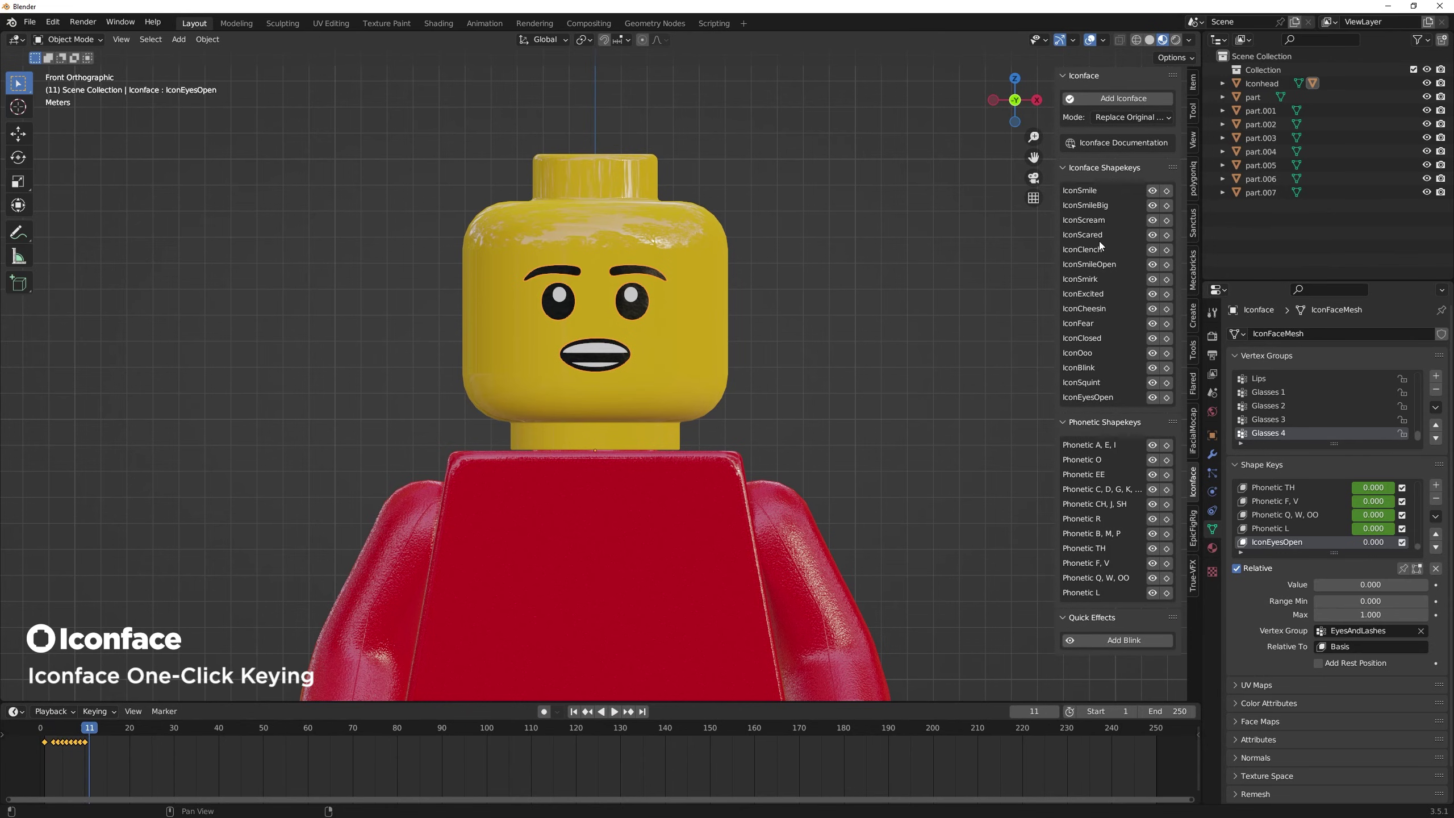
pyautogui.click(1083, 337)
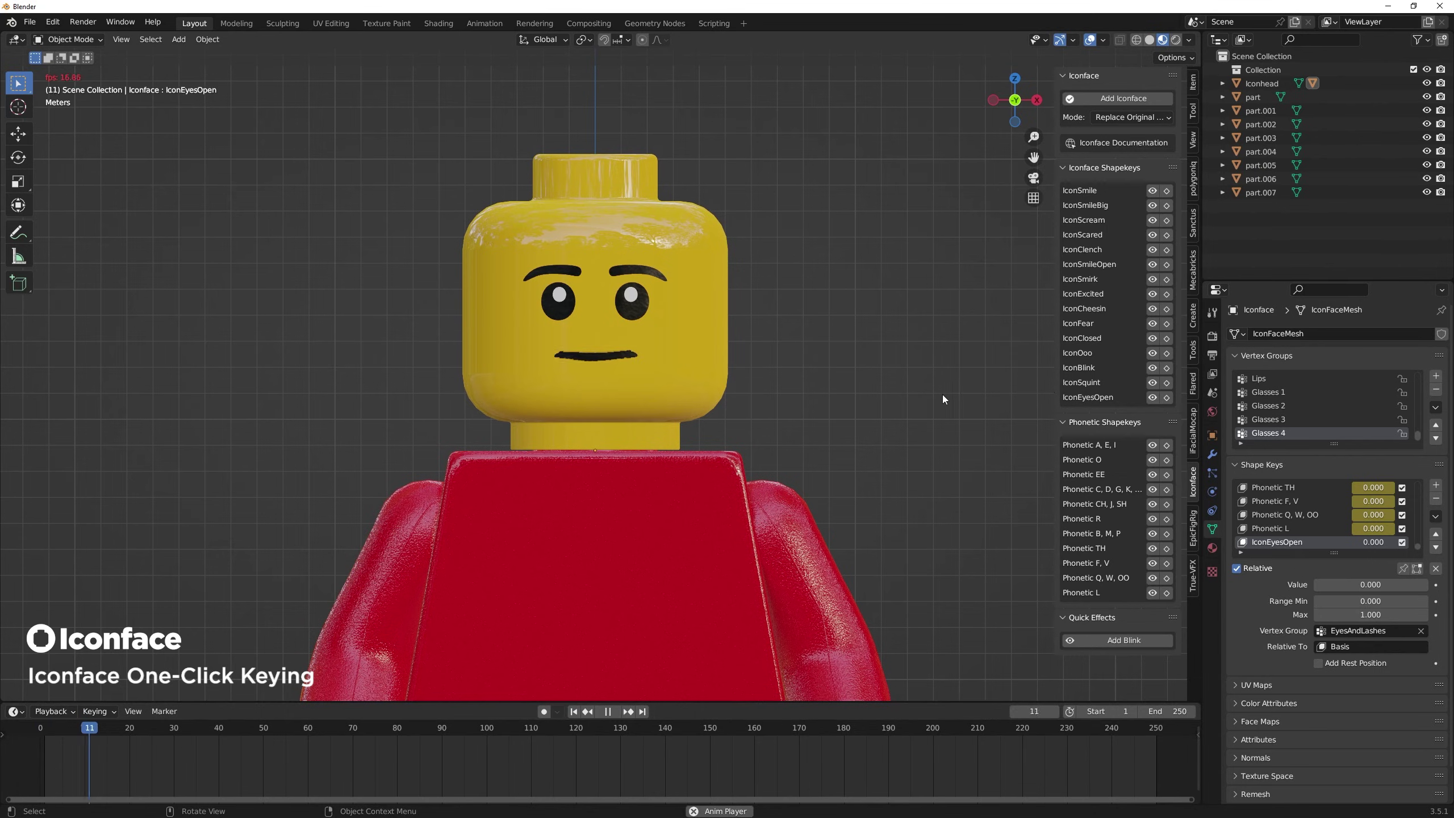
# Scale the selected mouth keyframes apart in the timeline to slow the lip-sync.
pyautogui.moveTo(143, 723); pyautogui.dragTo(41, 734)
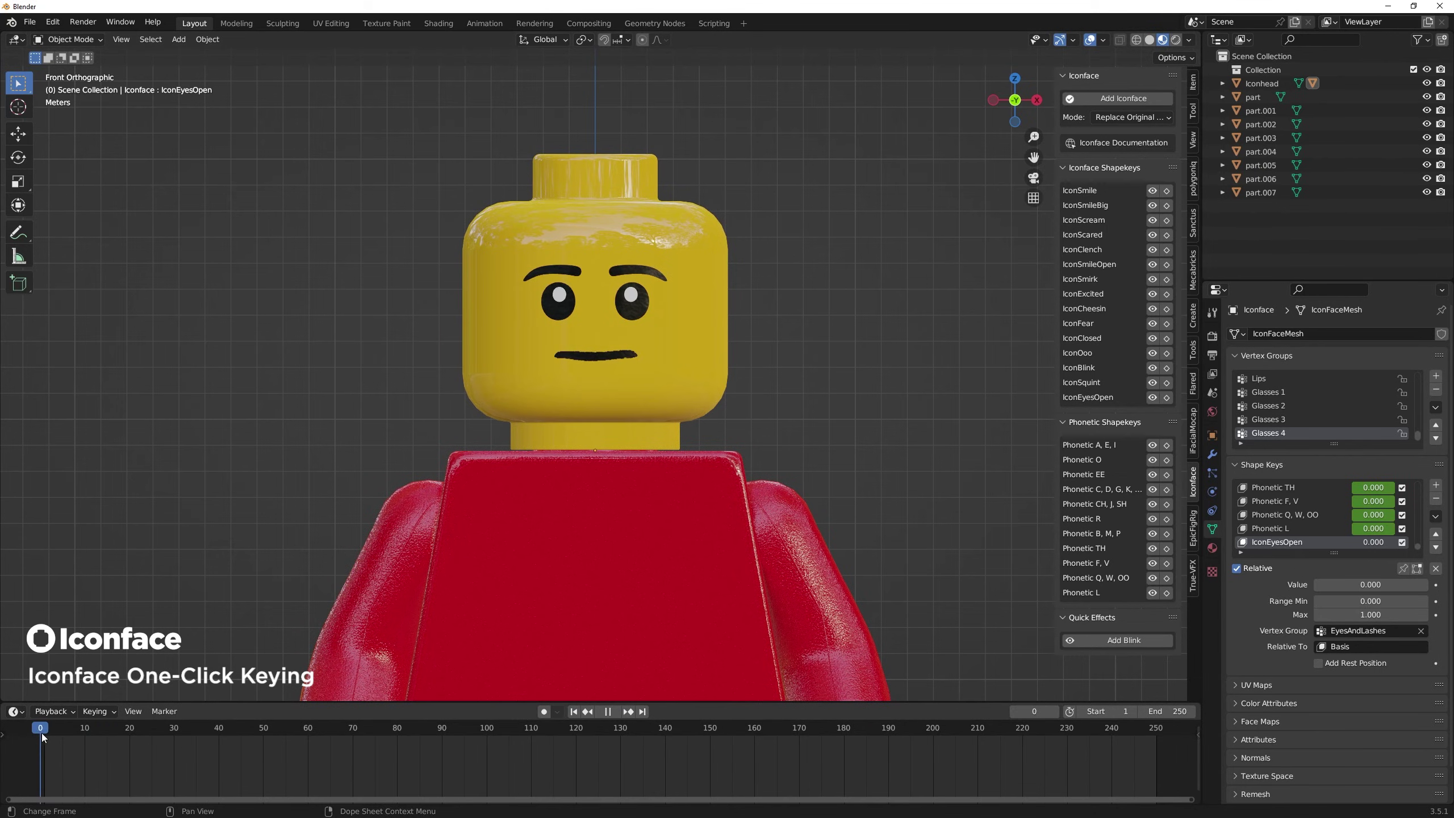
pyautogui.press('s')
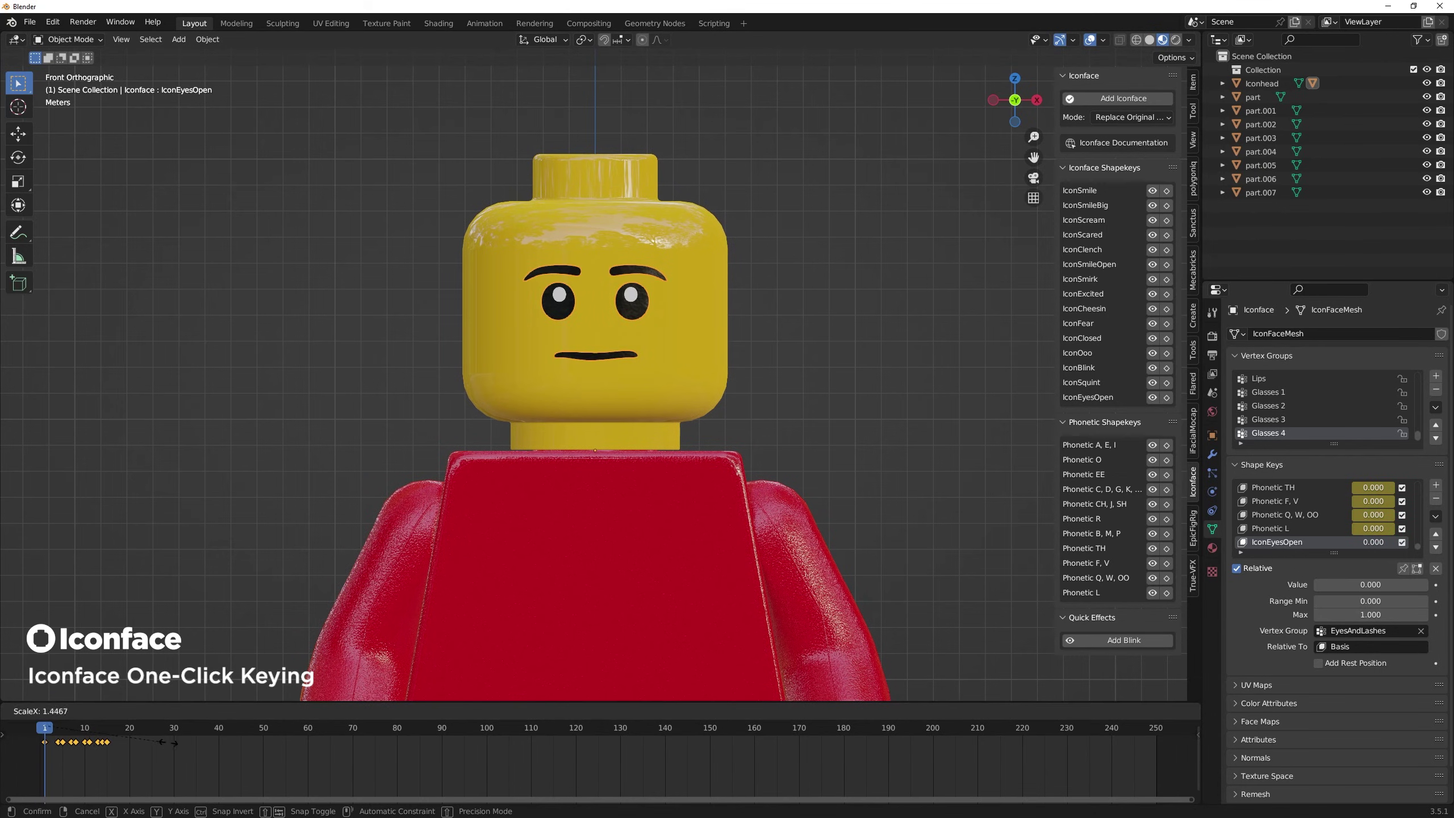
pyautogui.click(207, 741)
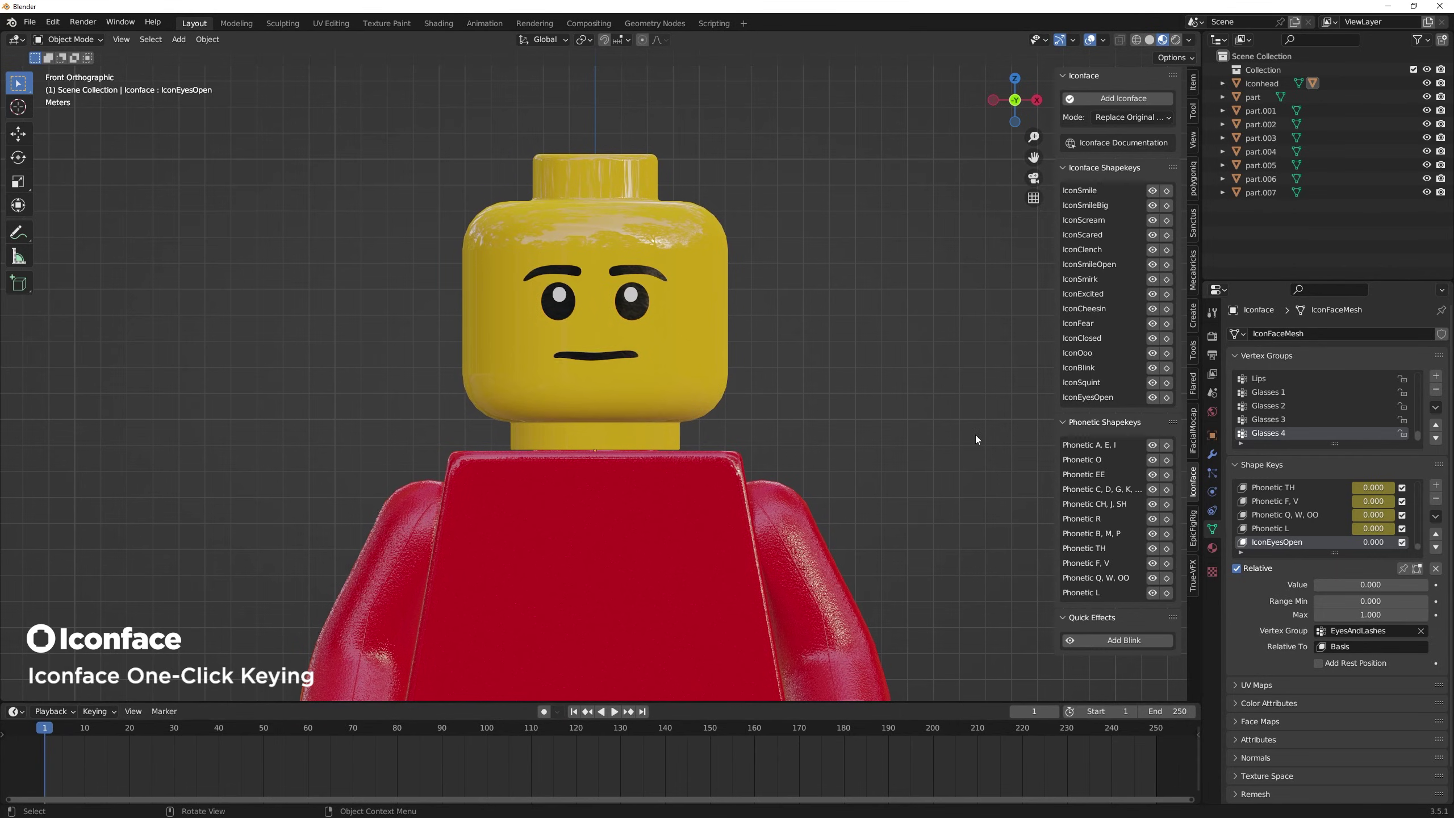
pyautogui.press('Left')
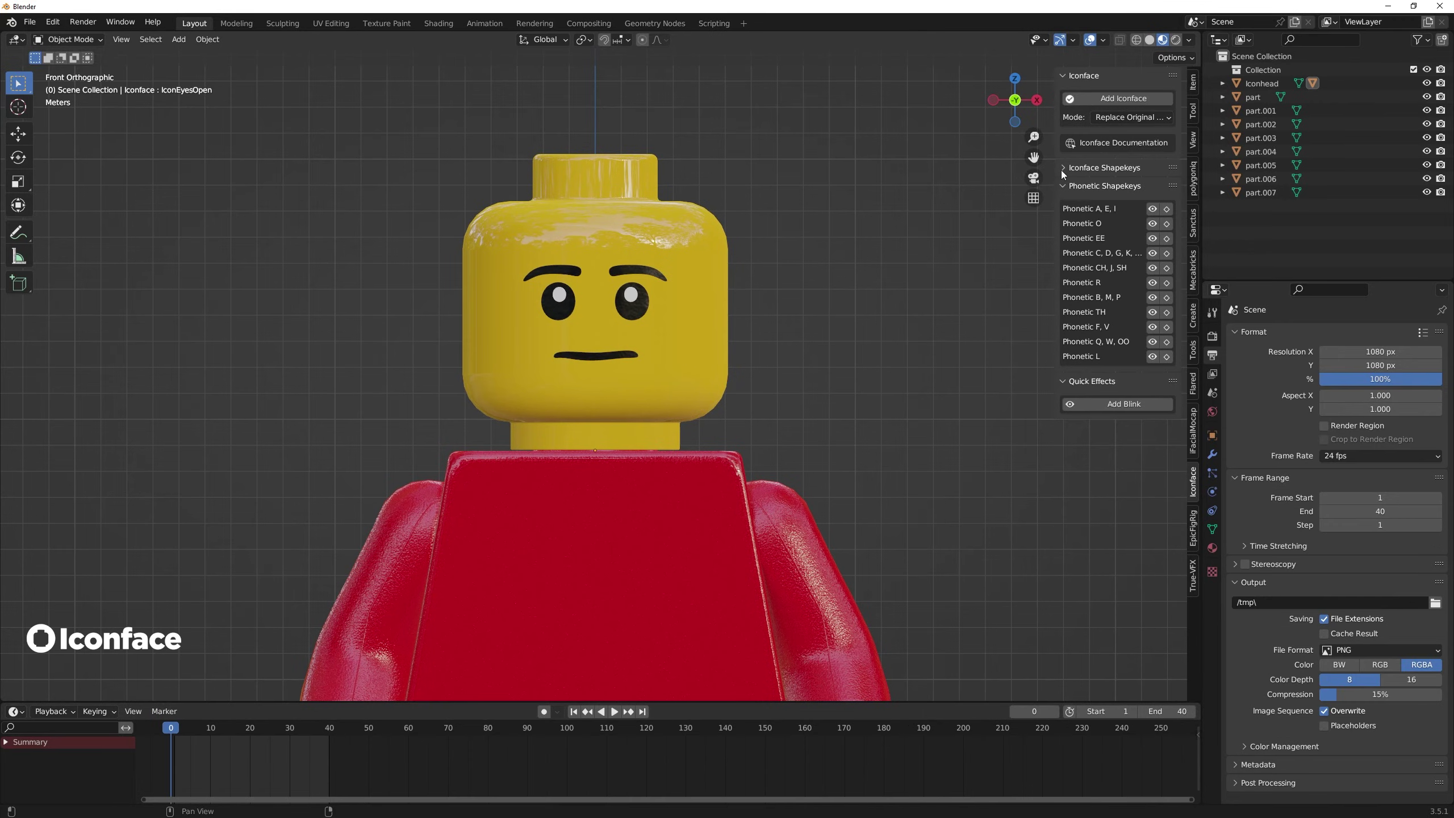
# Collapse the Phonetic shape key list and play back the lip-sync animation.
pyautogui.click(1063, 186)
pyautogui.press('space')
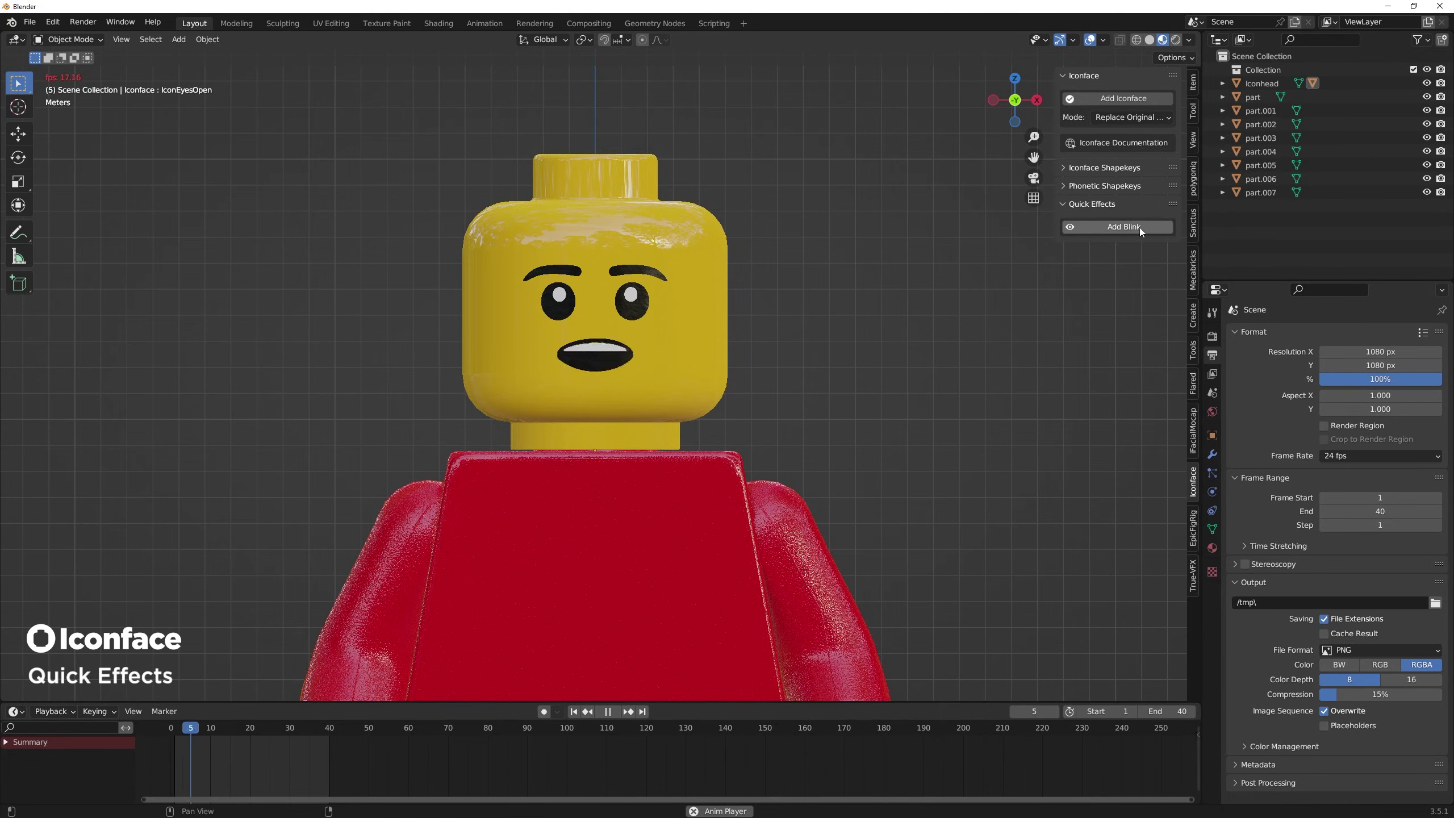
pyautogui.press('Escape')
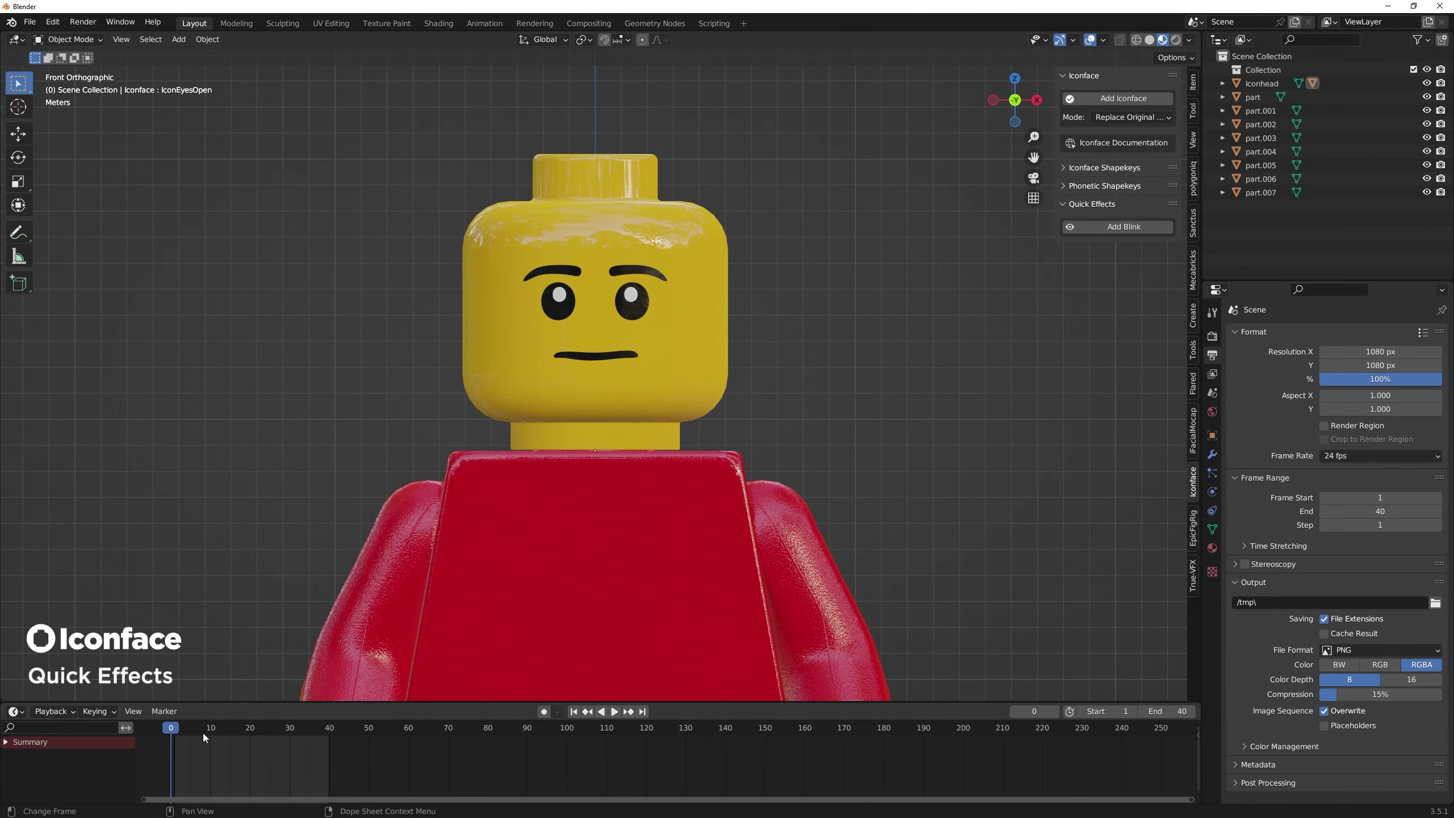
# Add a quick blink at frame 10 and replay the animation from the start.
pyautogui.click(212, 732)
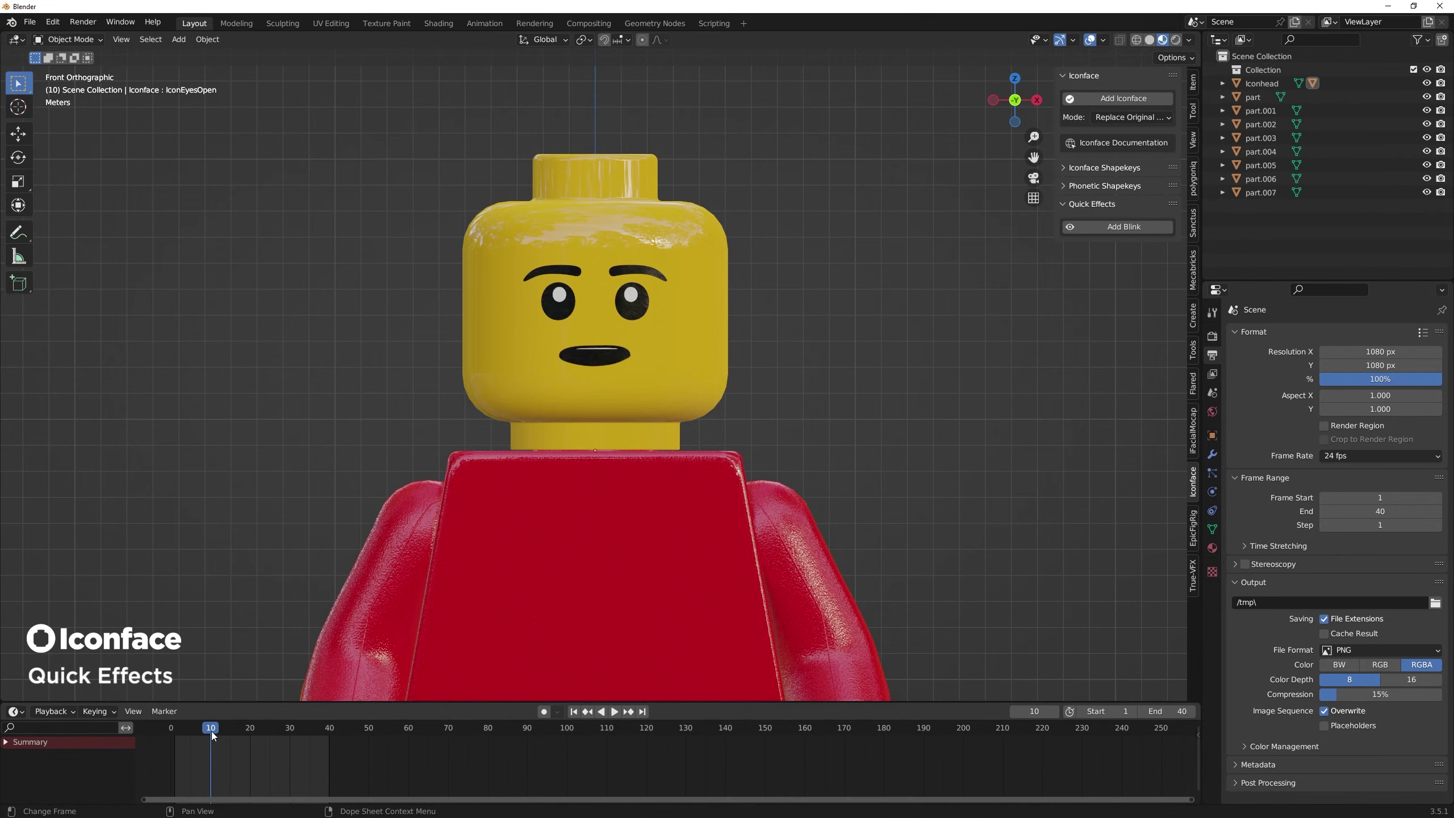
pyautogui.click(1117, 228)
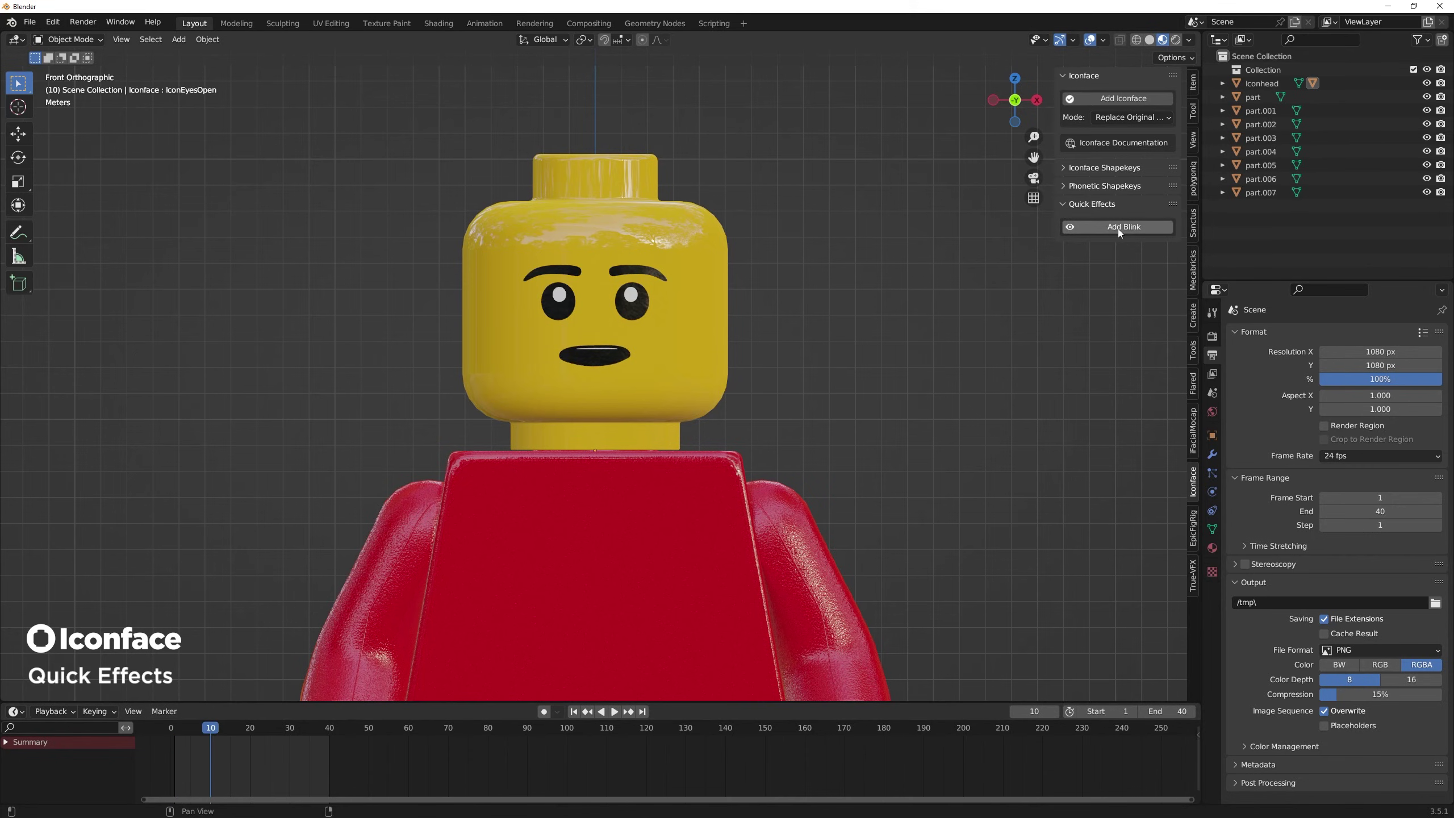
pyautogui.hotkey('shift', 'Left')
pyautogui.press('space')
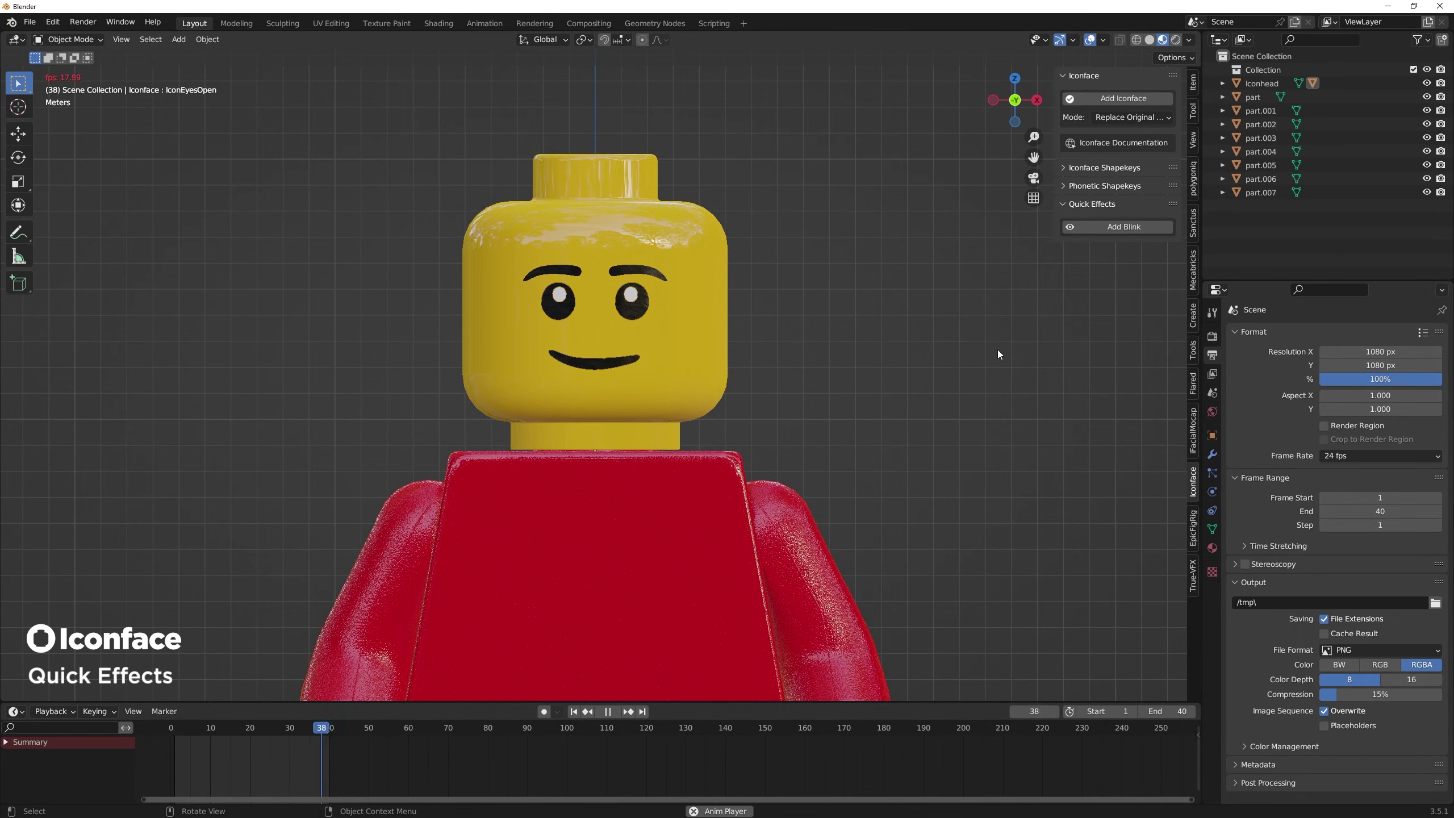
pyautogui.click(1134, 227)
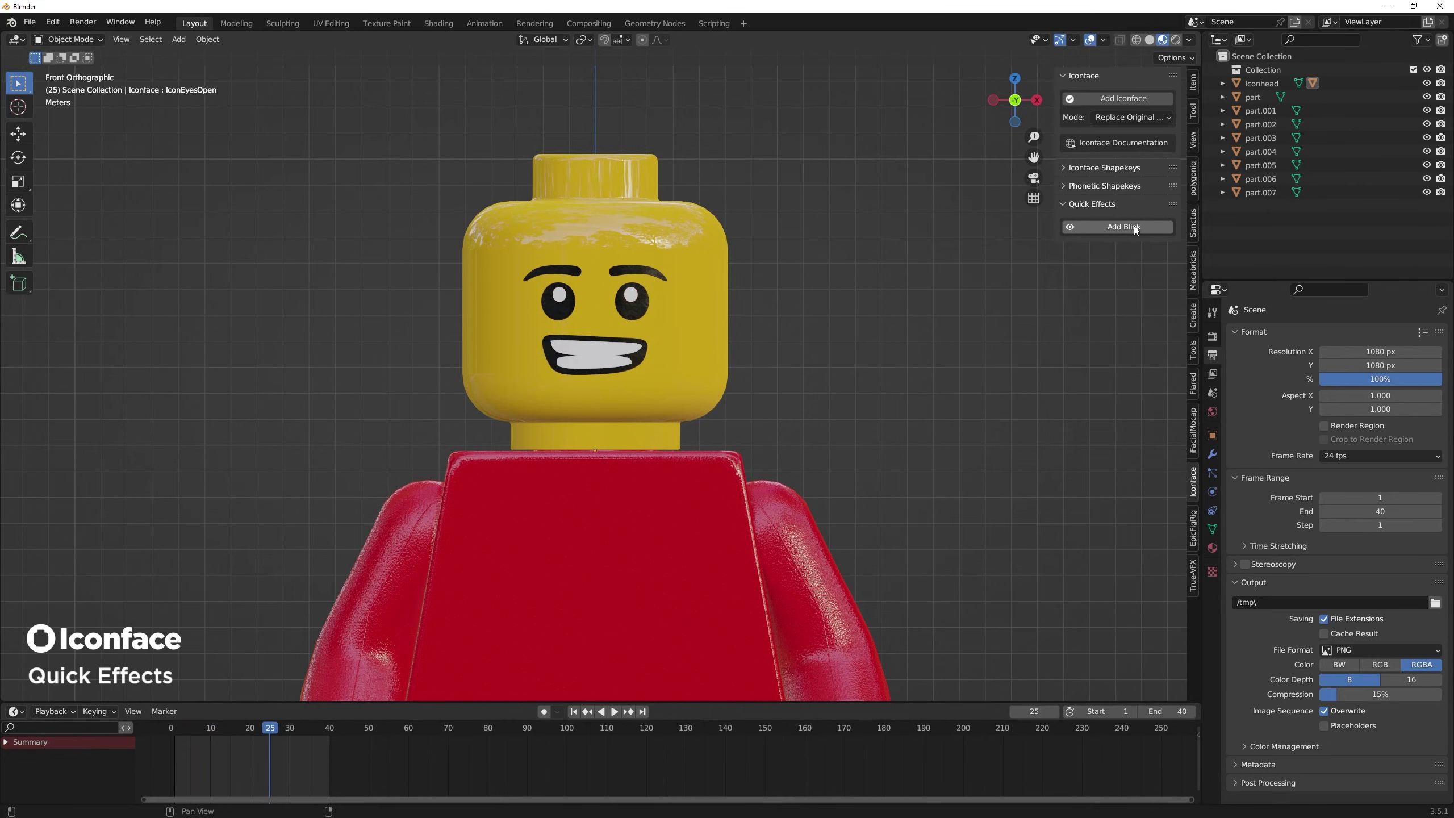
pyautogui.press('space')
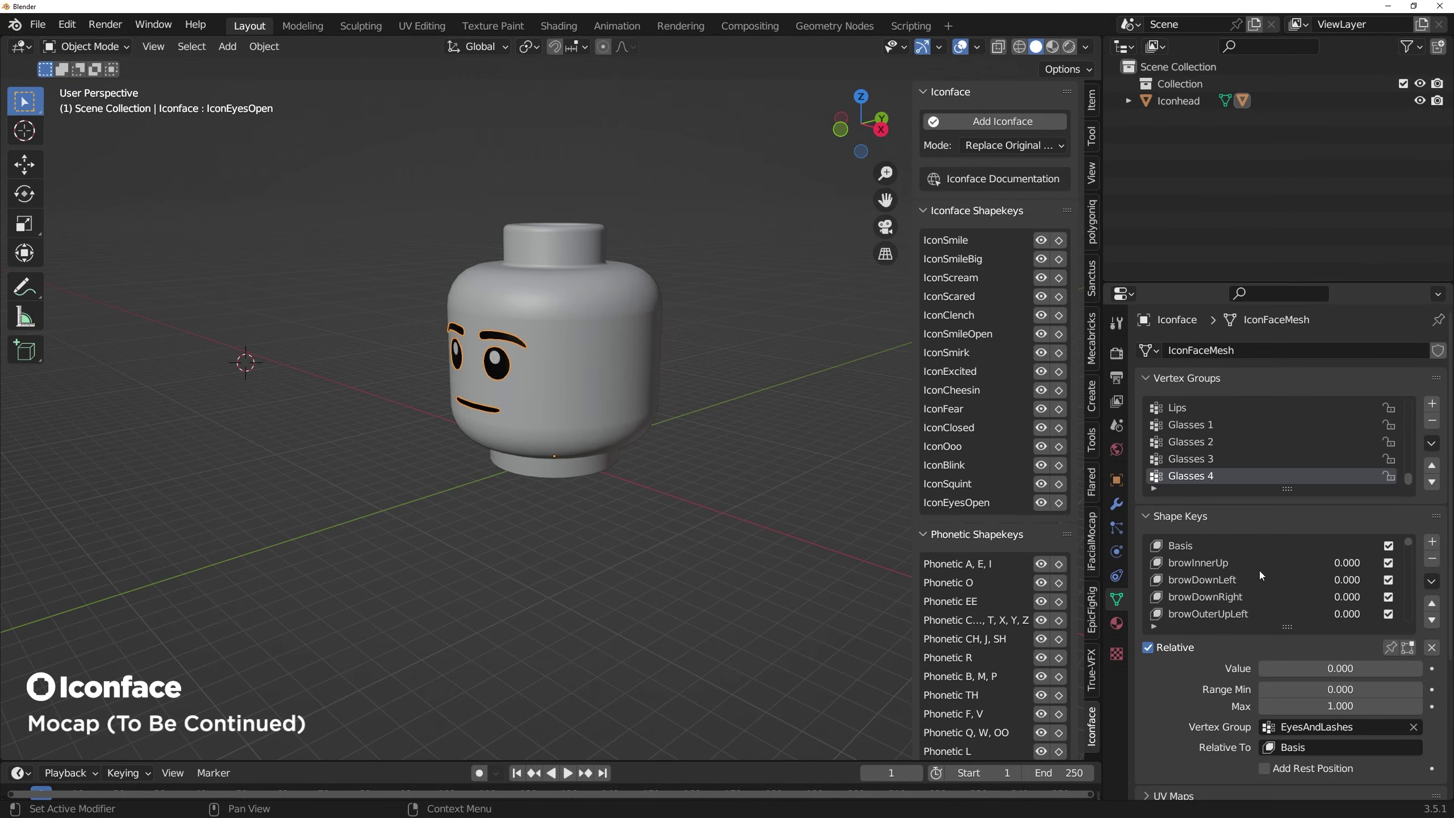
pyautogui.scroll(-10, 1262, 575)
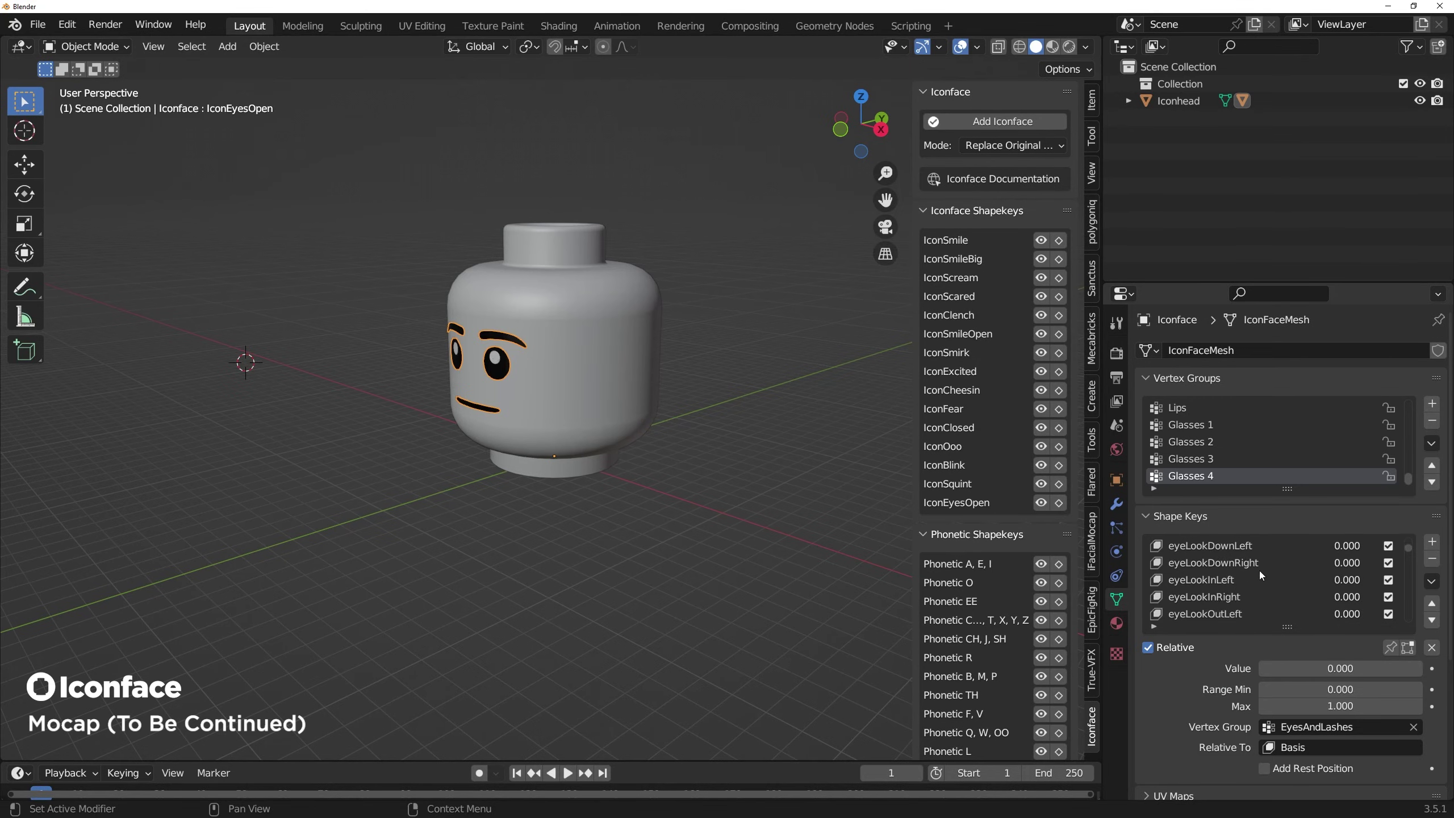
pyautogui.scroll(-8, 1260, 572)
pyautogui.scroll(5, 1260, 574)
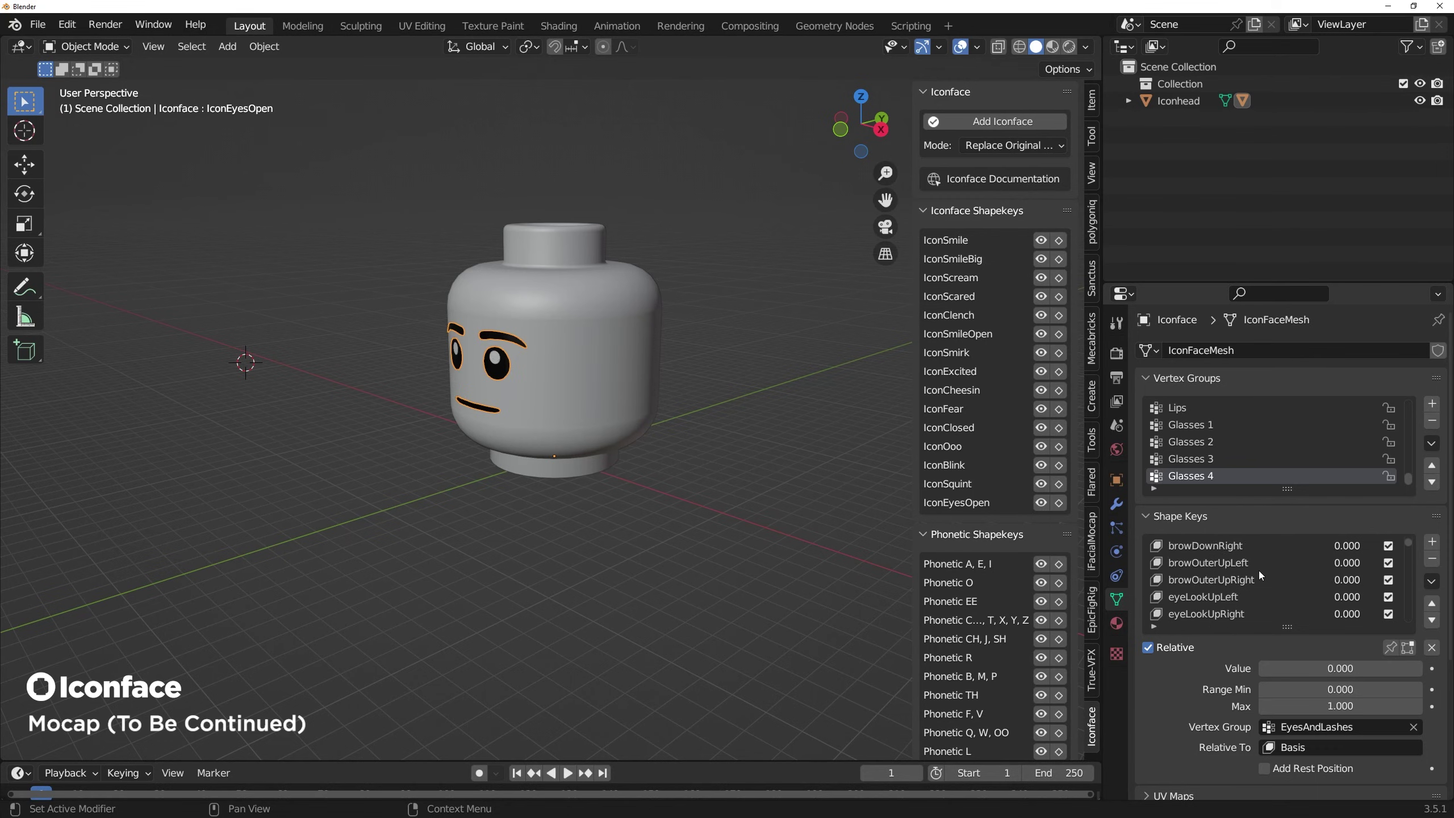
pyautogui.scroll(-5, 1261, 575)
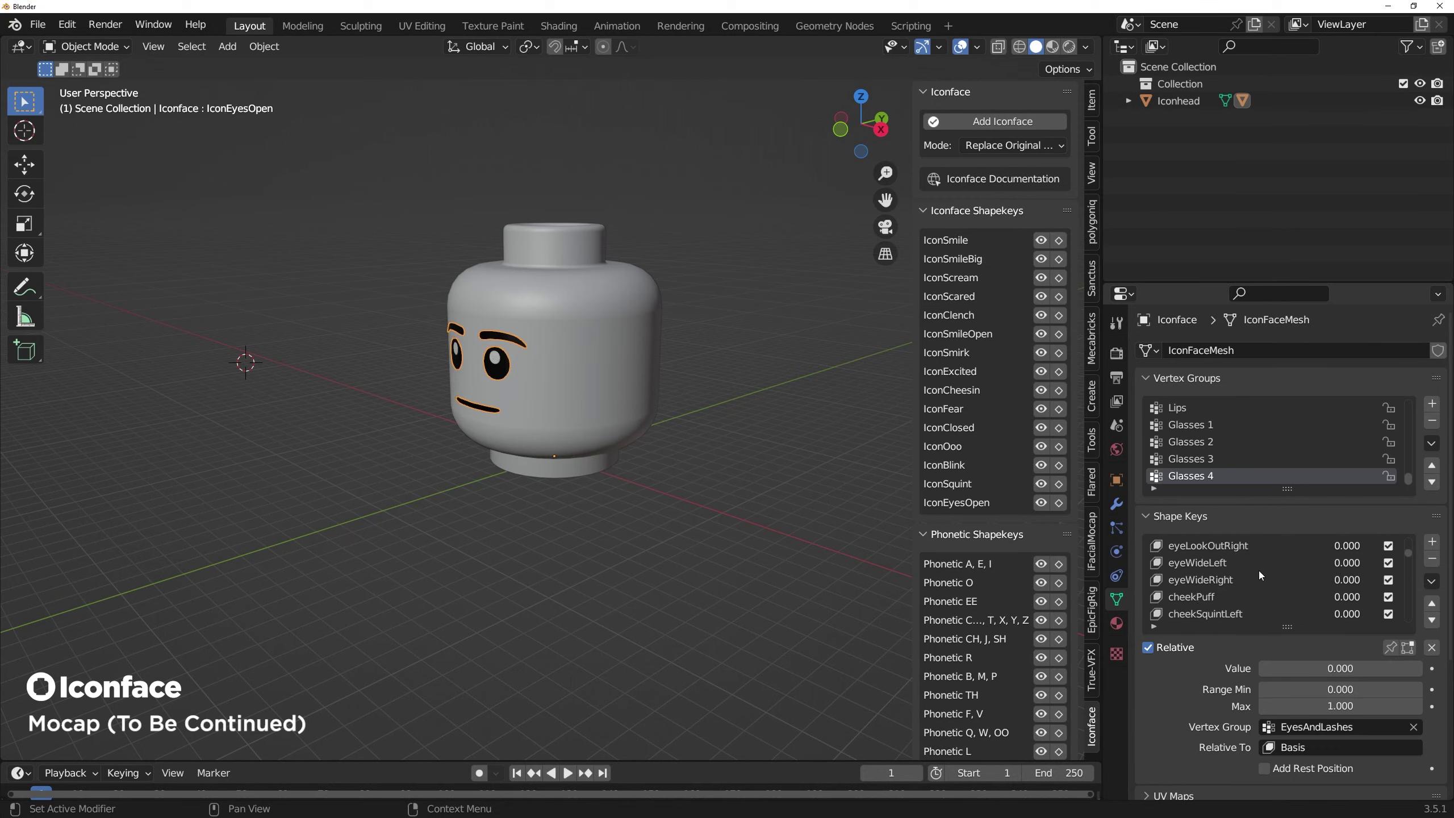
pyautogui.scroll(-2, 1259, 574)
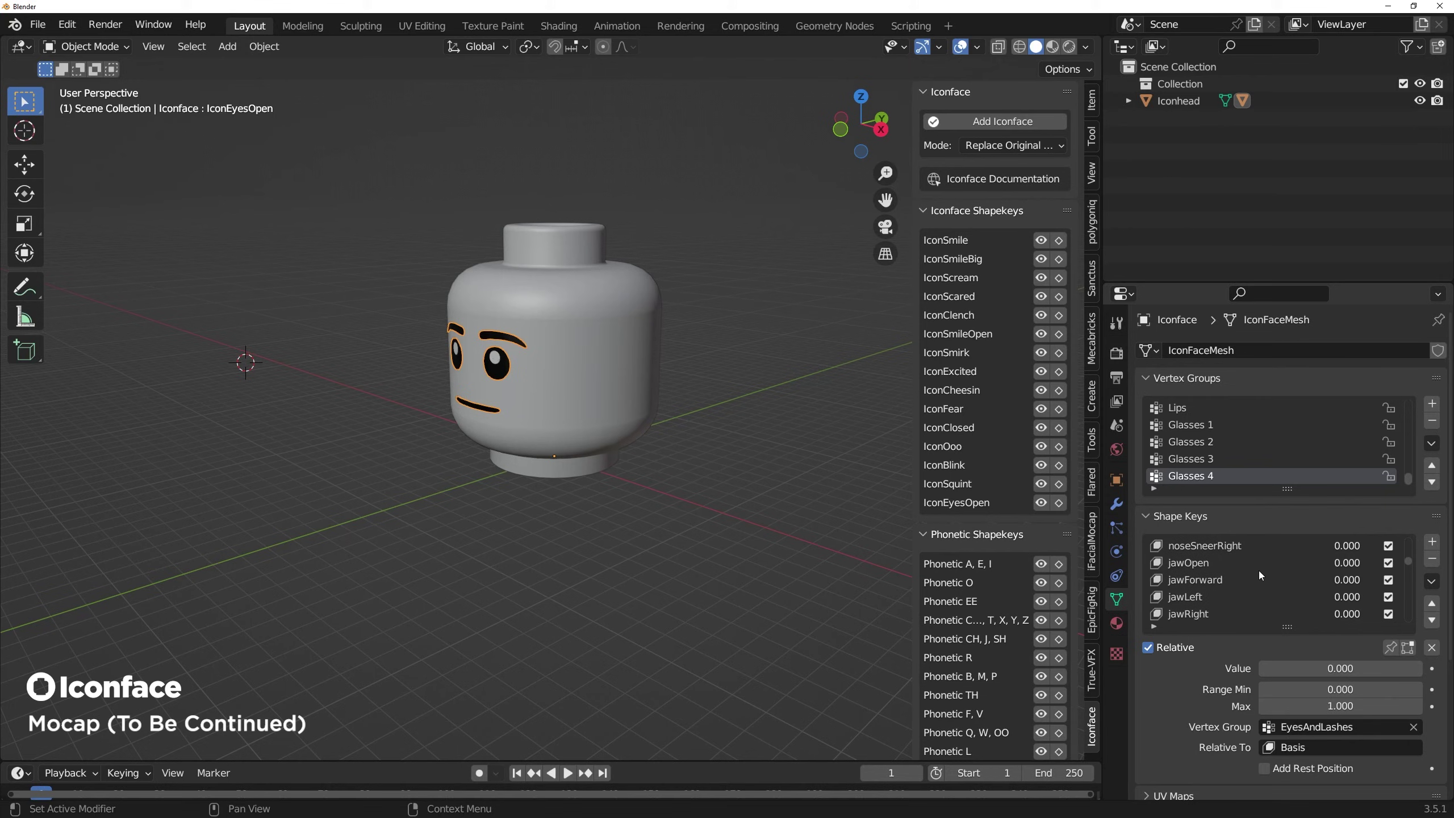
pyautogui.scroll(10, 1258, 570)
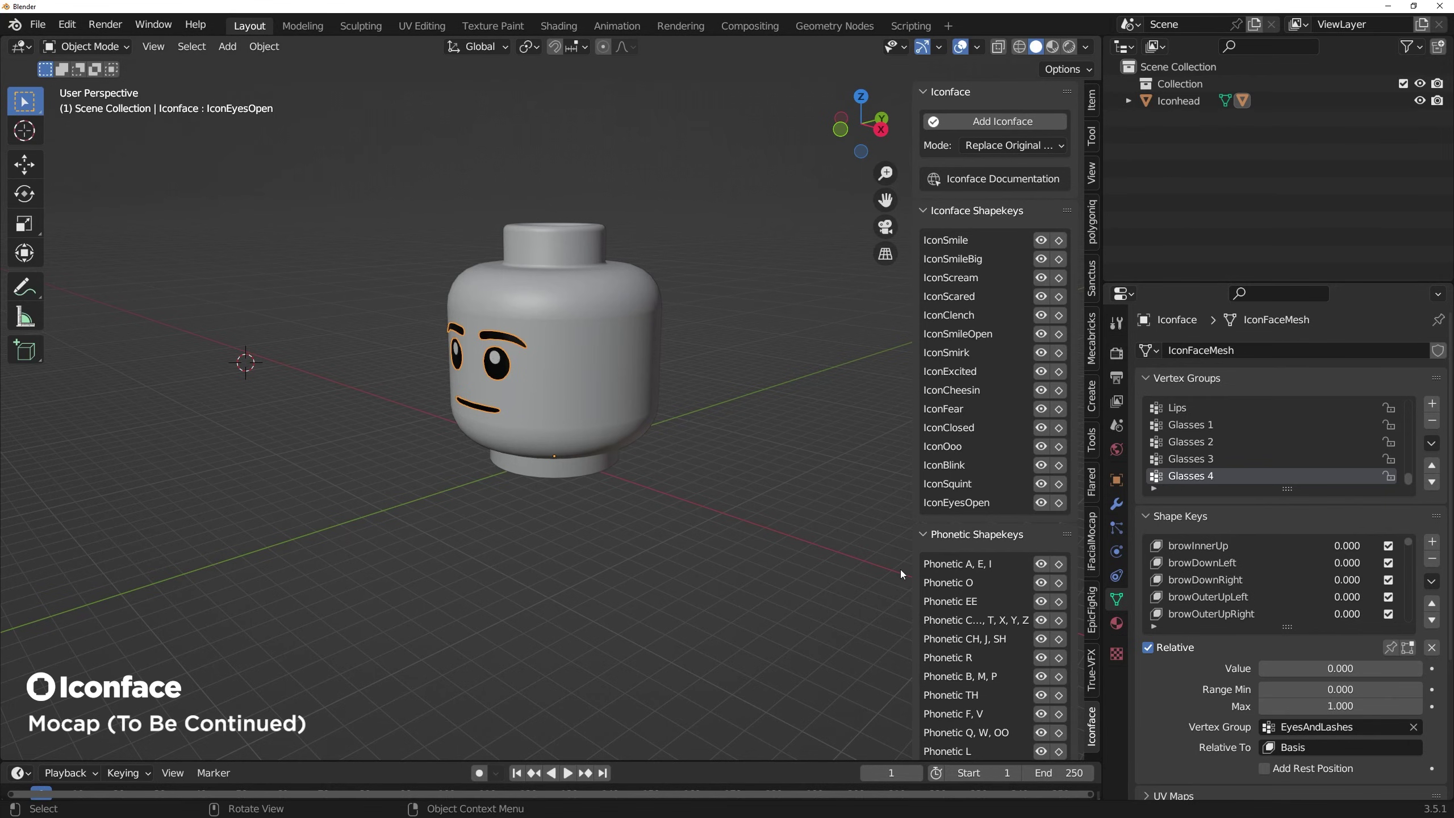